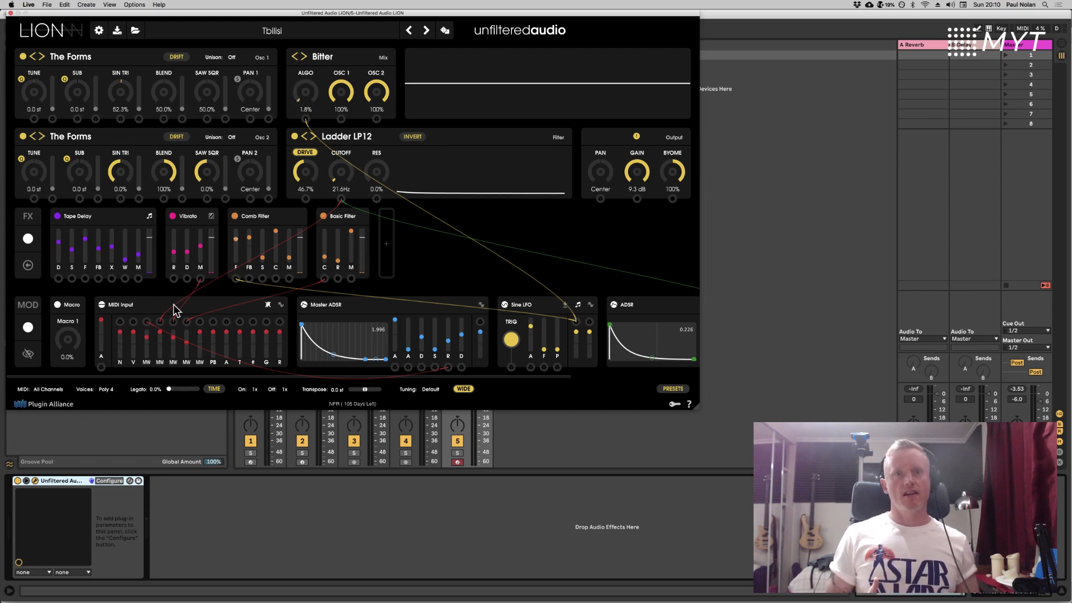
key(super+Tab)
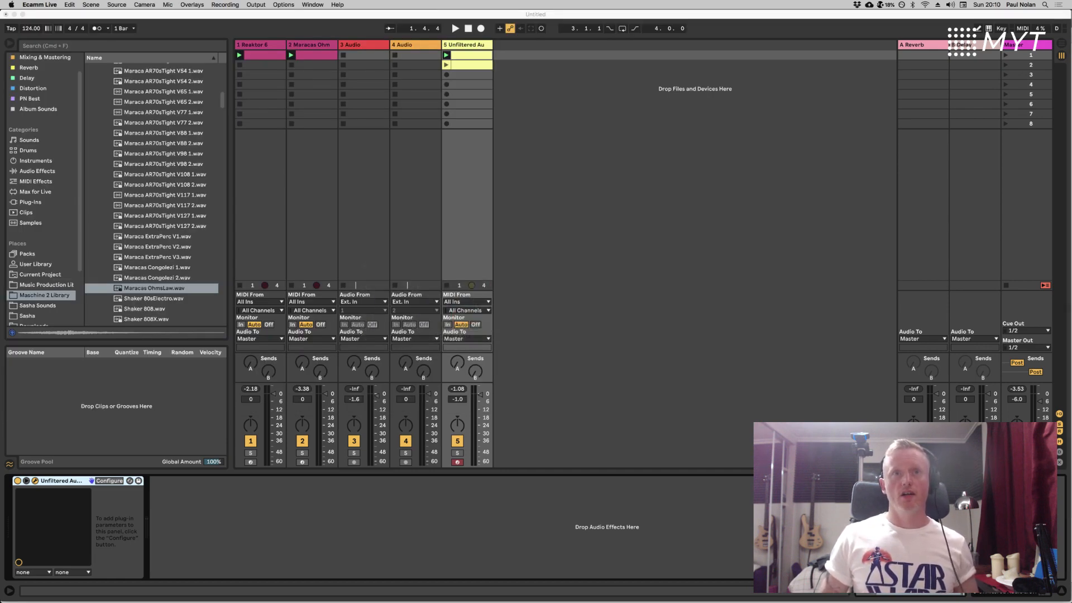
key(super+Tab)
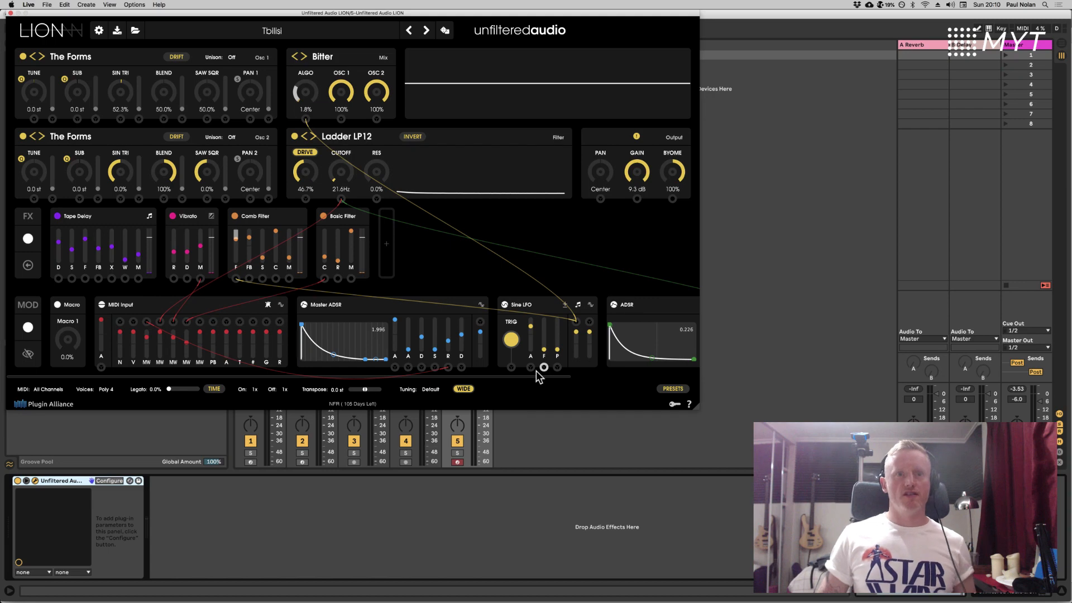
Step: Solo the LION track to audition the Tbilisi preset, and take the track out of solo again
click(457, 455)
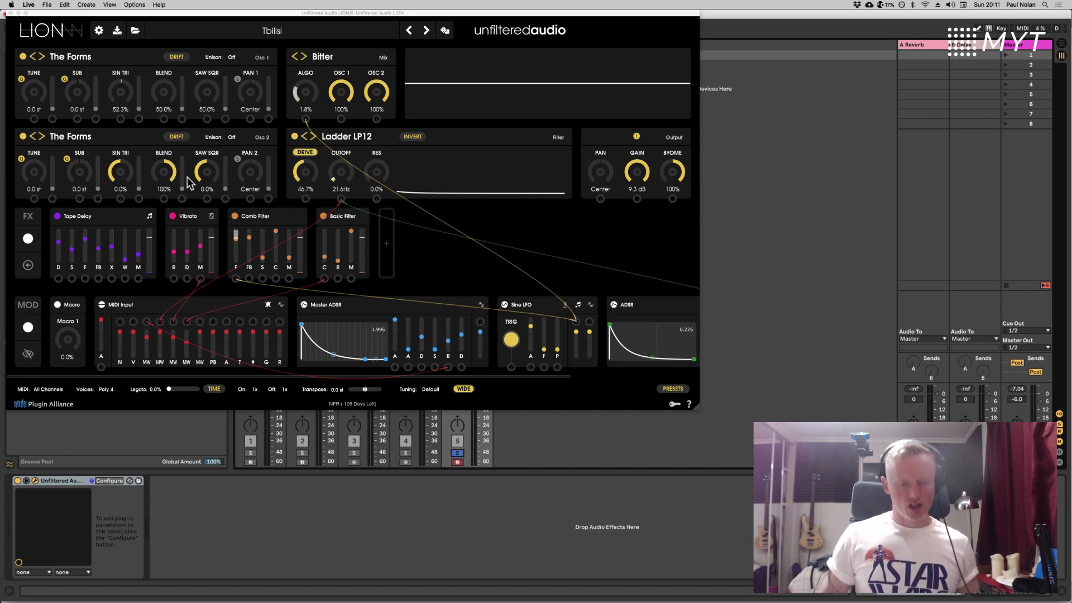
key(super+Tab)
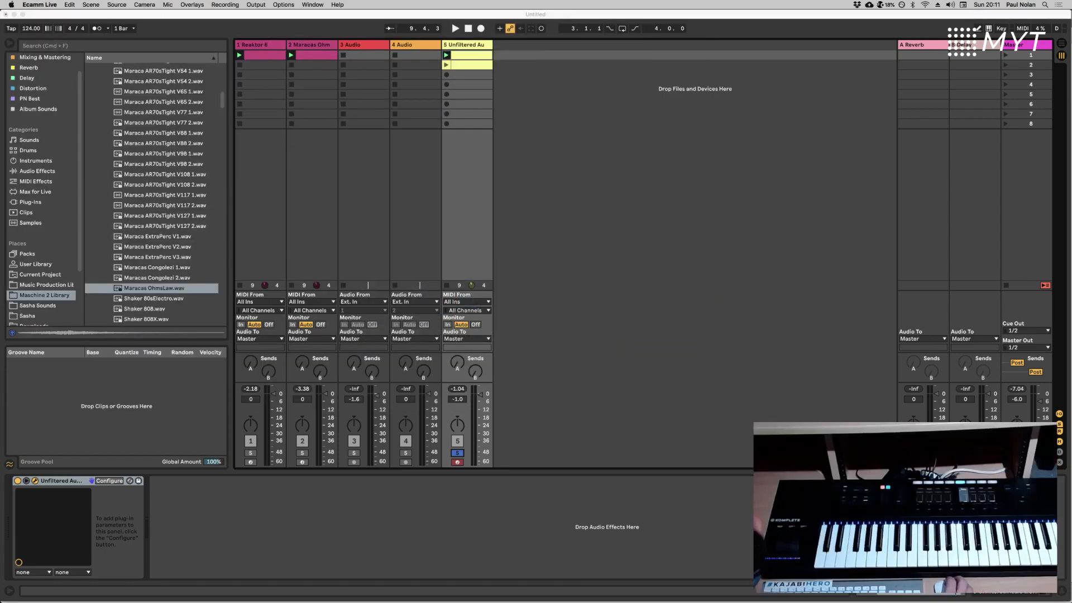
key(super+Tab)
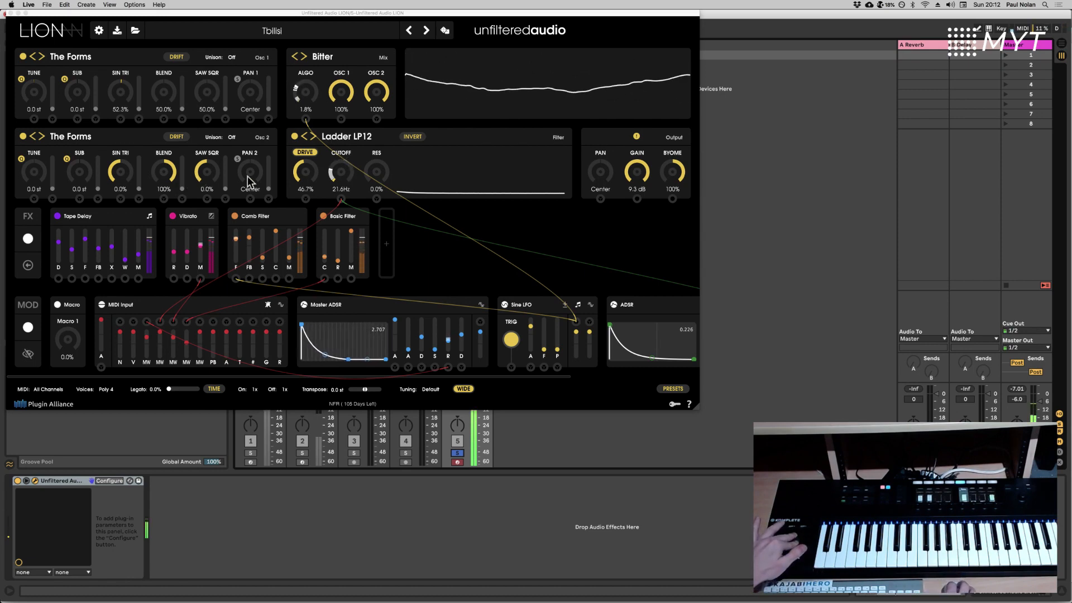
click(460, 453)
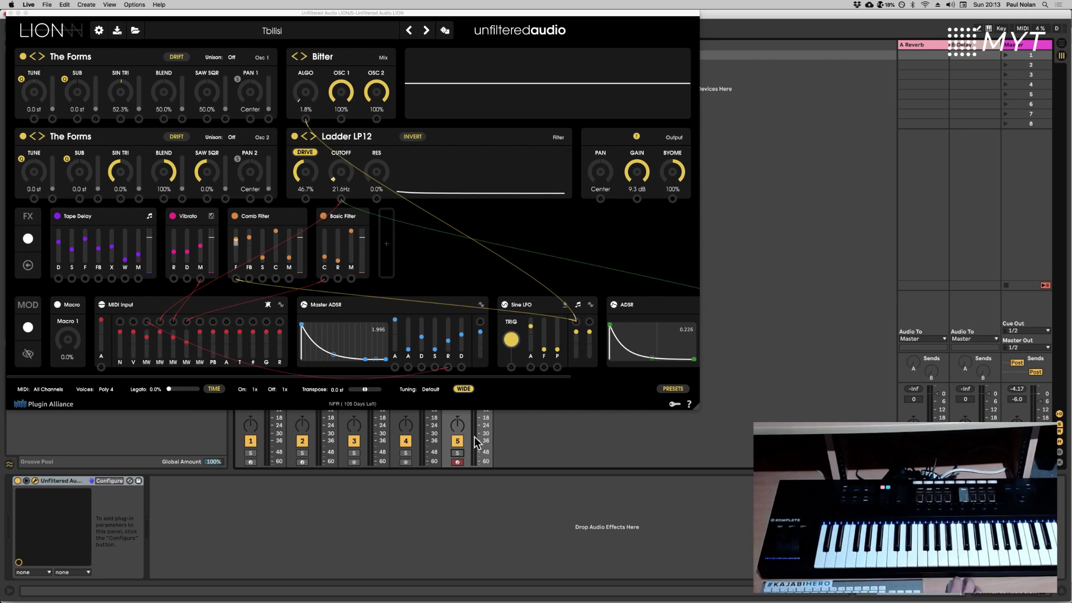
key(super+Tab)
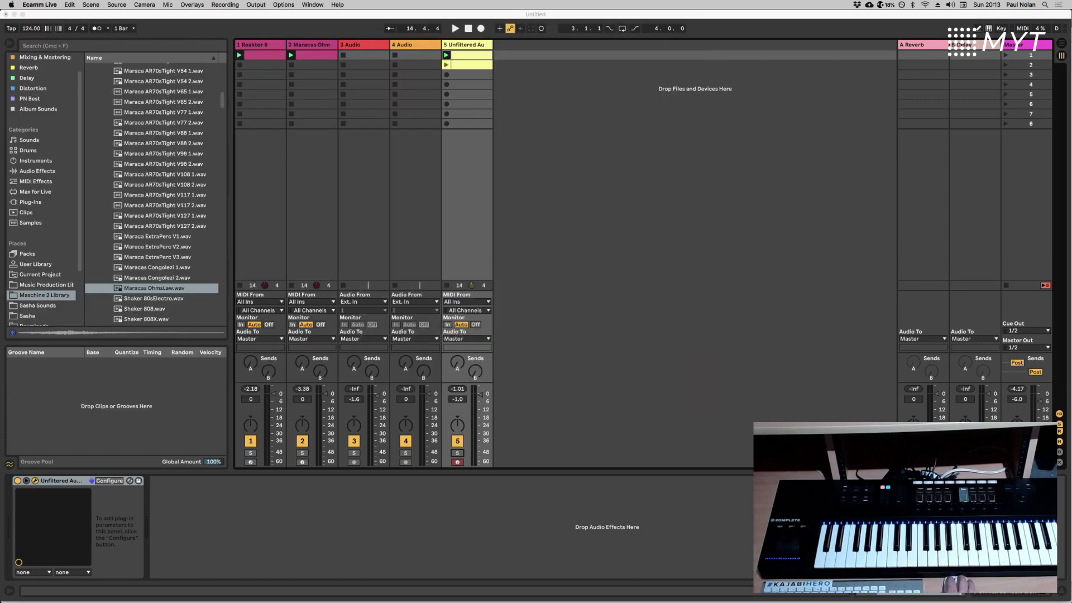
click(283, 4)
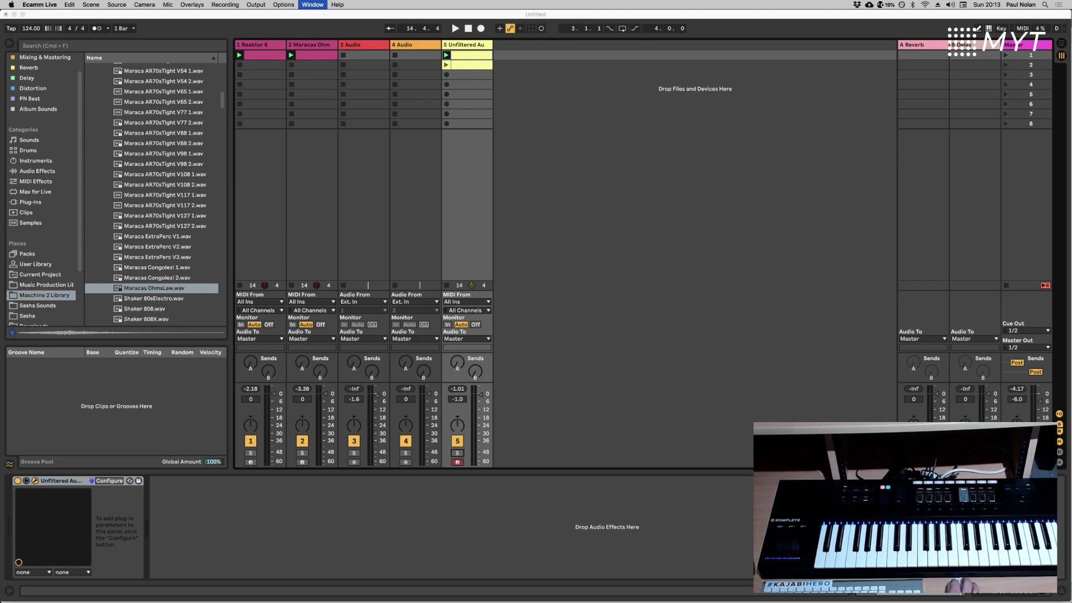
click(313, 5)
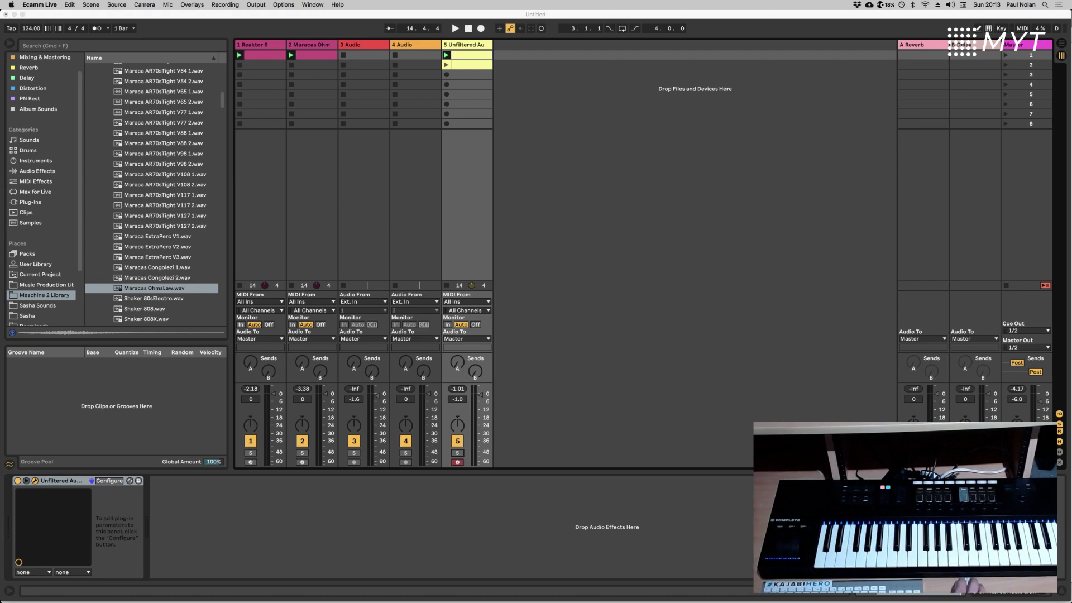
key(super+Tab)
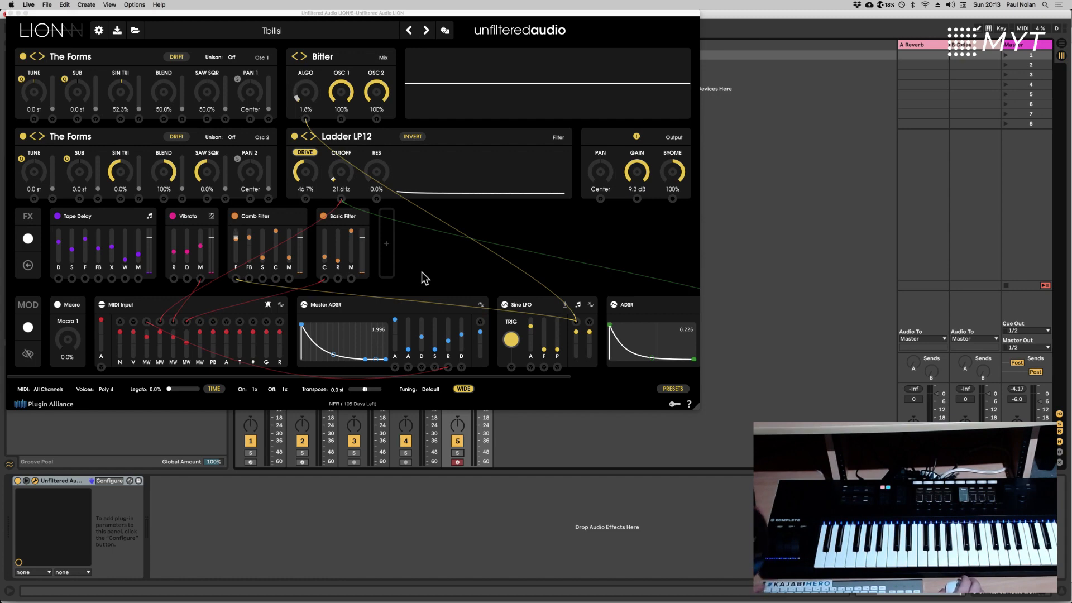
key(super+Tab)
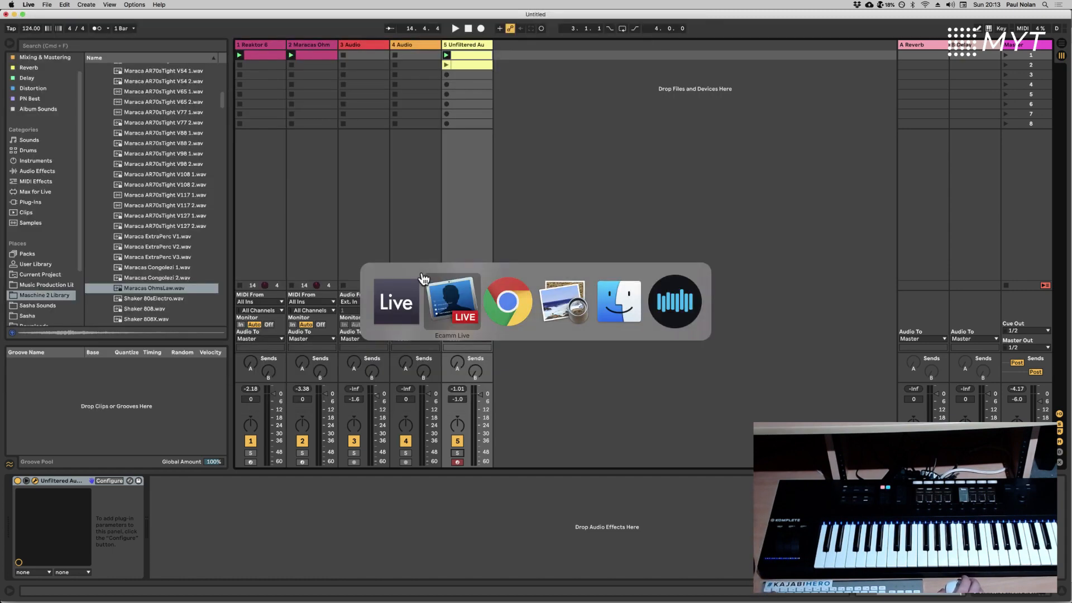
key(super+Tab)
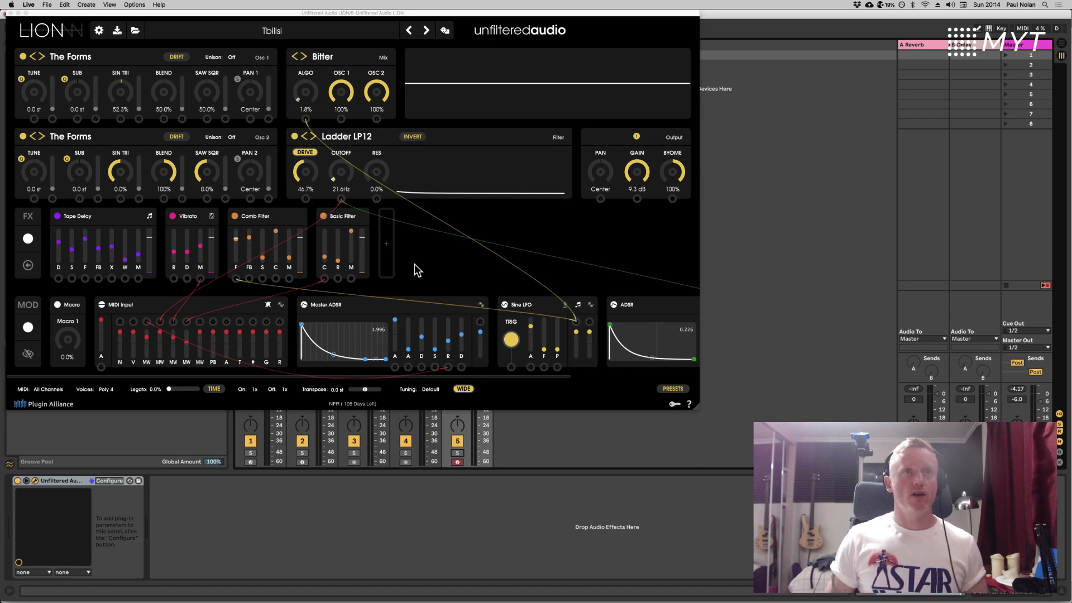
Step: Reset the LION synth from the Tbilisi preset to its default settings
click(207, 31)
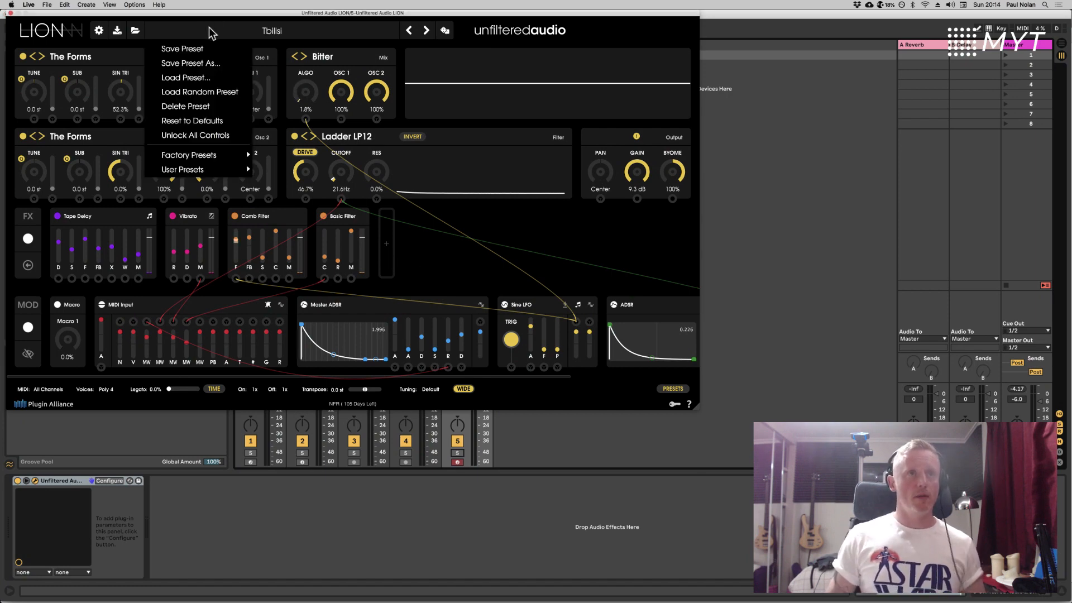
click(226, 121)
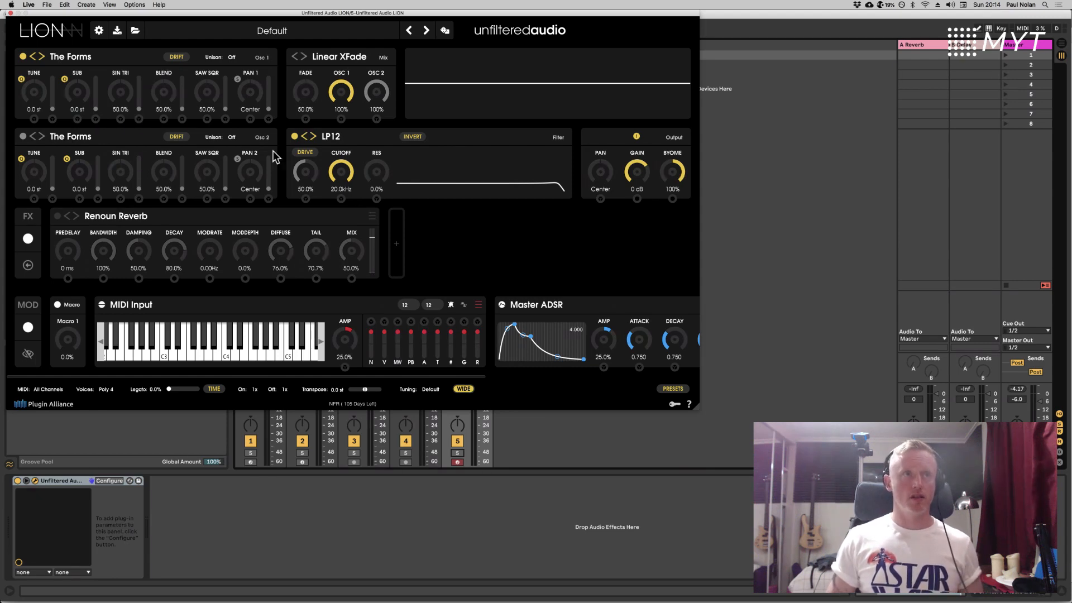
Step: Examine the Classic oscillator types available for Osc 1 without changing the selected type
click(63, 56)
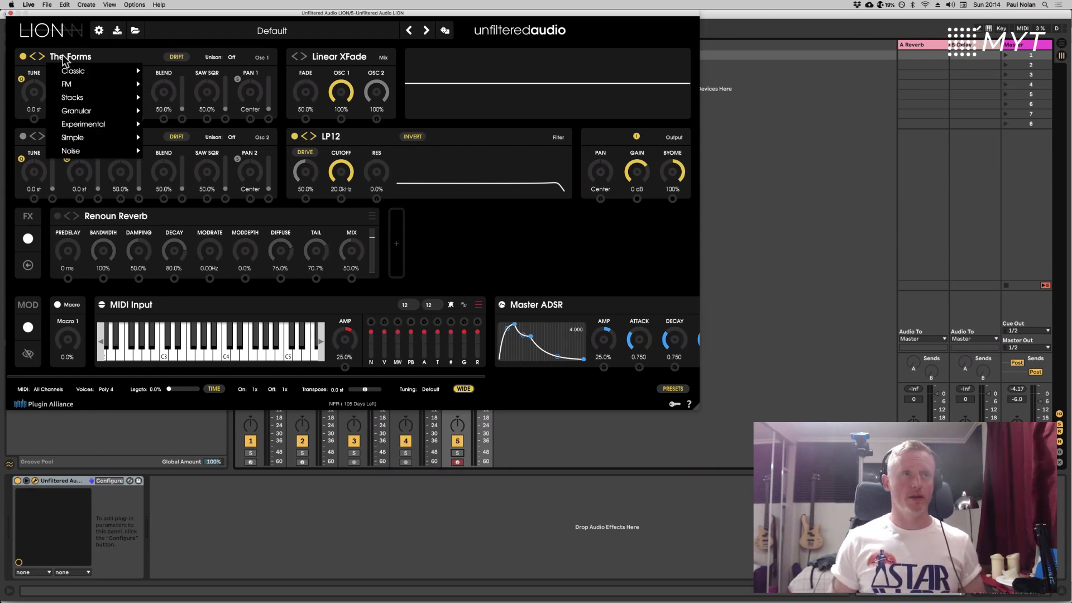
mouse_move(92, 71)
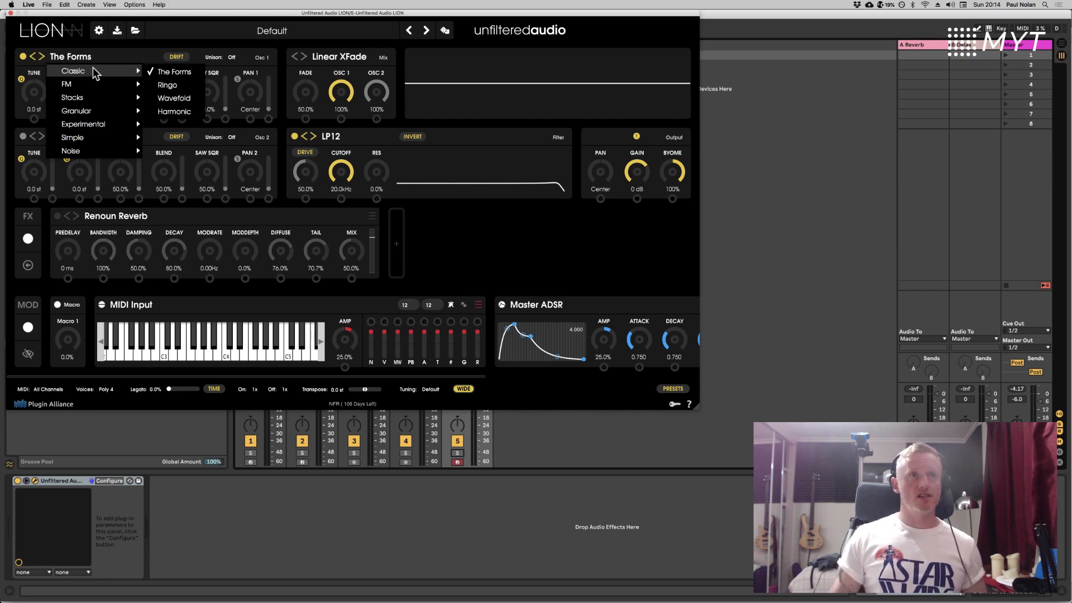
click(144, 60)
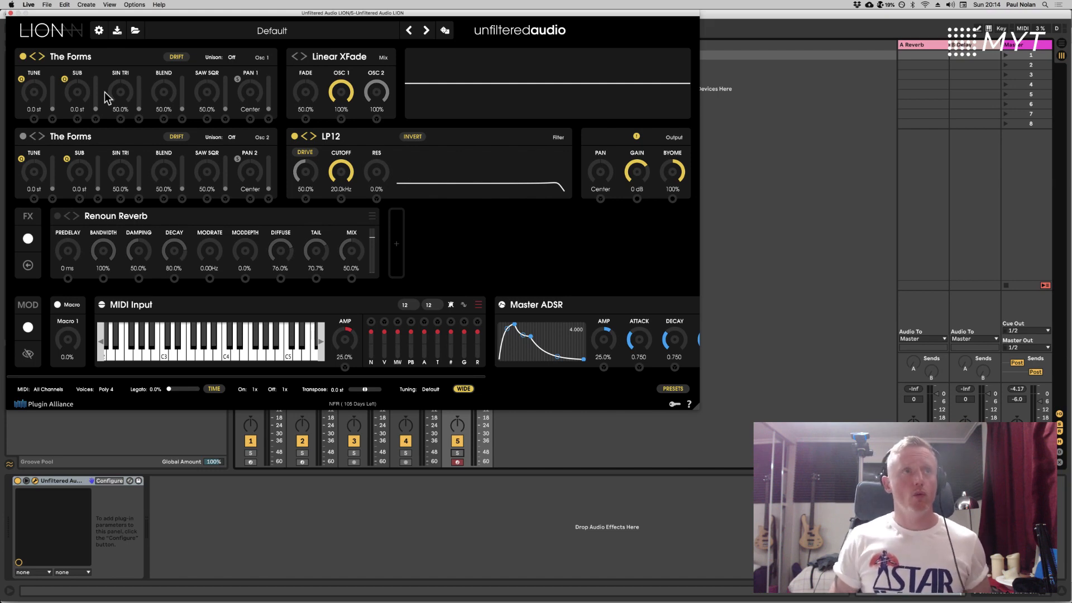
Step: Try out Osc 1's Sin Tri and Saw Sqr controls and return both to their default values
mouse_move(120, 94)
mouse_down()
mouse_move(125, 36)
mouse_move(132, 145)
mouse_move(121, 99)
mouse_up()
double_click(122, 98)
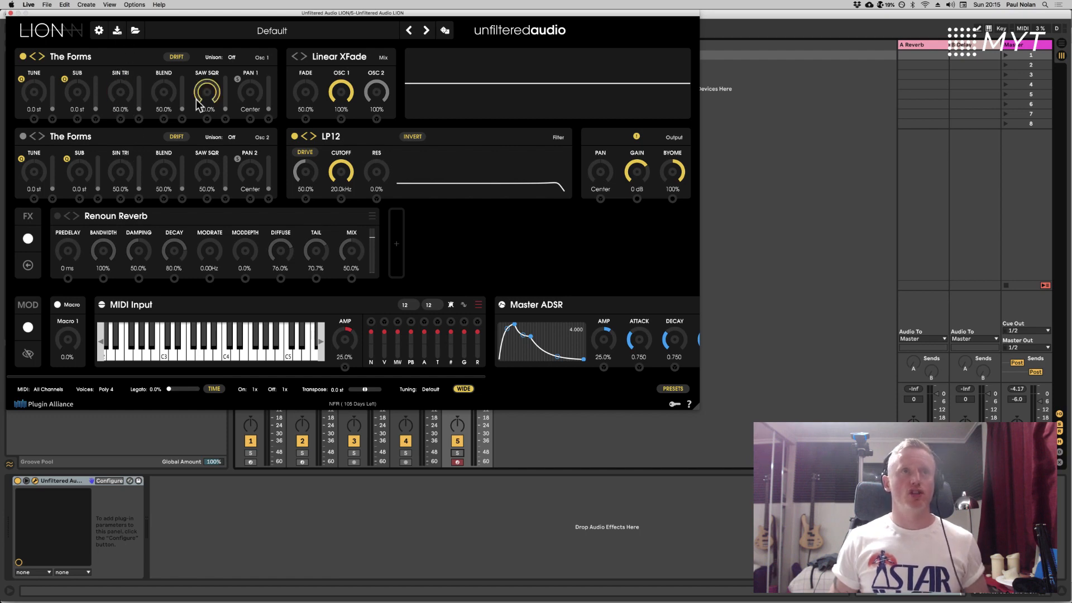
mouse_move(197, 103)
mouse_down()
mouse_move(206, 56)
mouse_move(211, 102)
mouse_up()
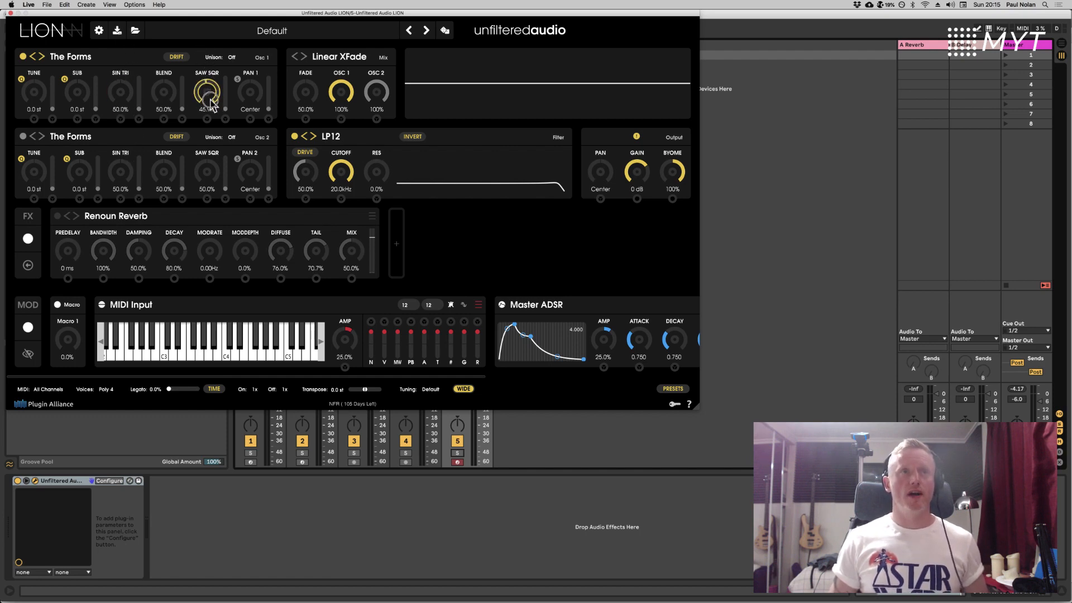
double_click(211, 102)
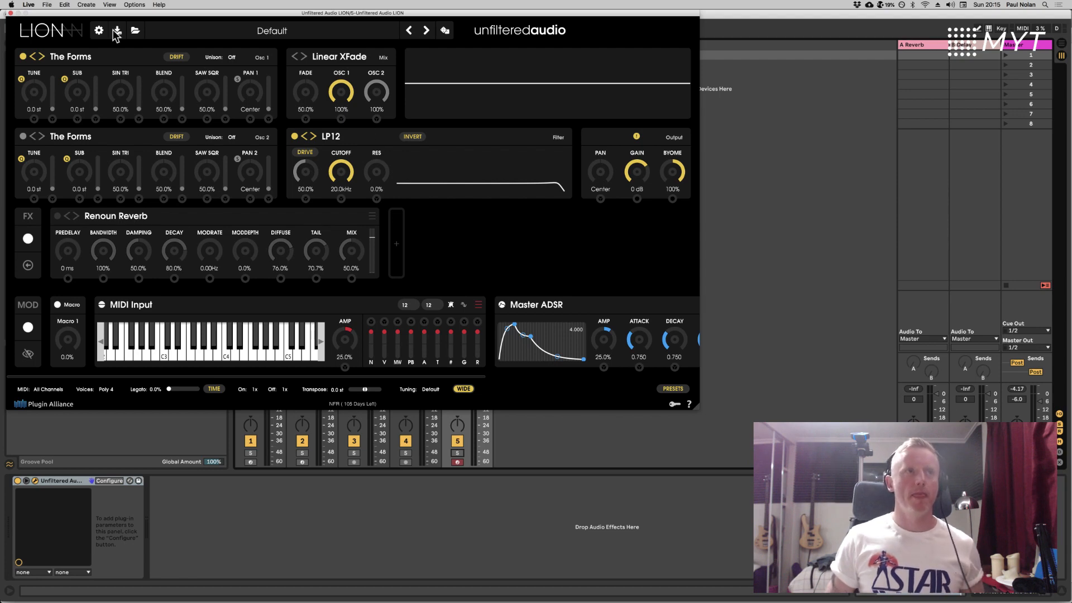
Step: Examine the oscillator types offered for Osc 1 in the Classic, Stacks, Granular, Experimental and Simple categories
click(68, 58)
mouse_move(72, 72)
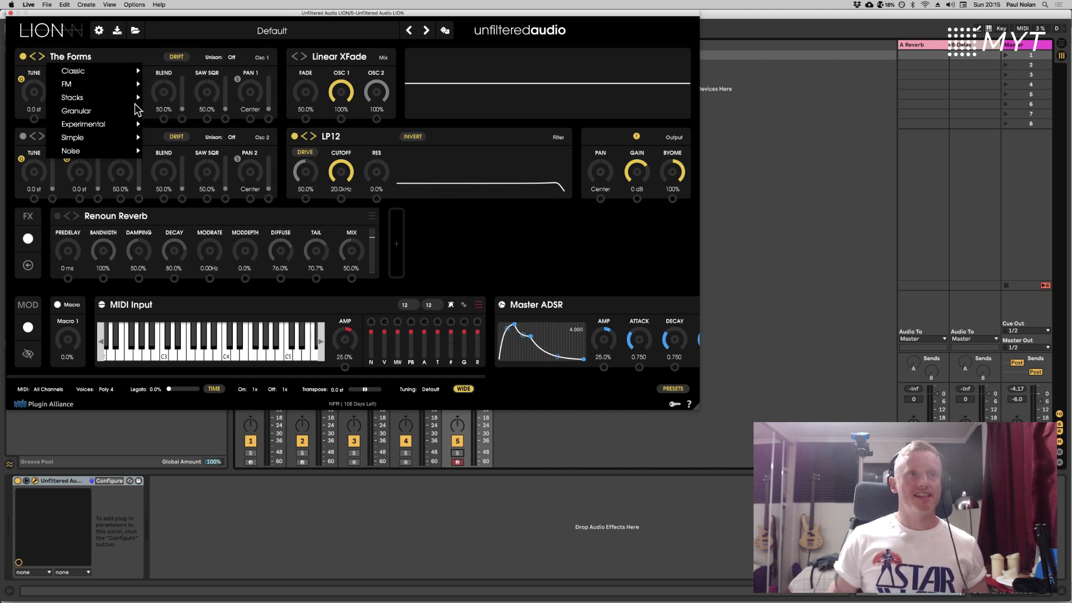
mouse_move(123, 98)
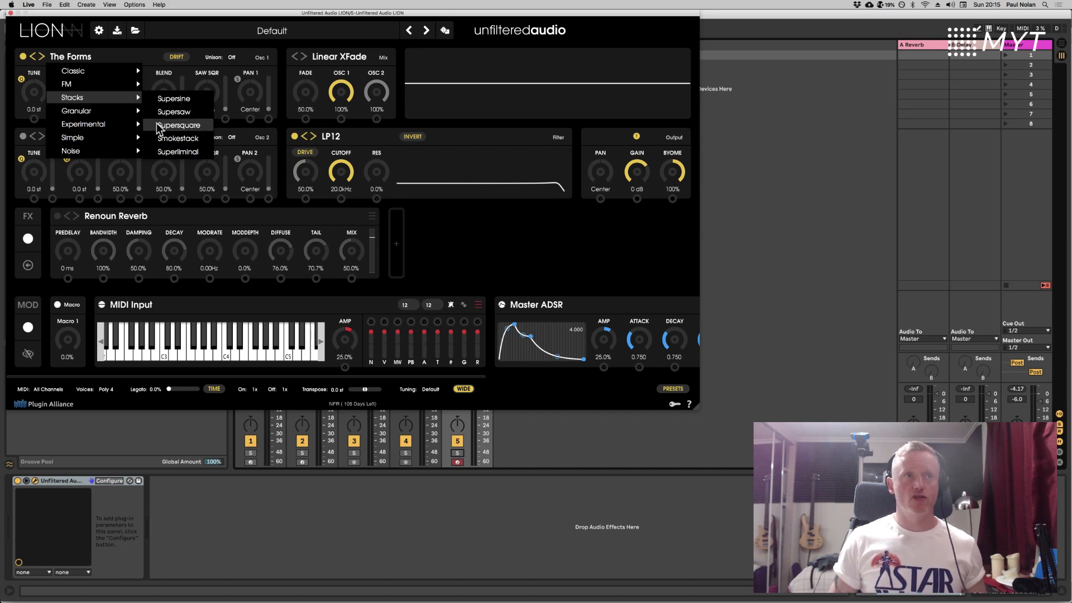
mouse_move(96, 109)
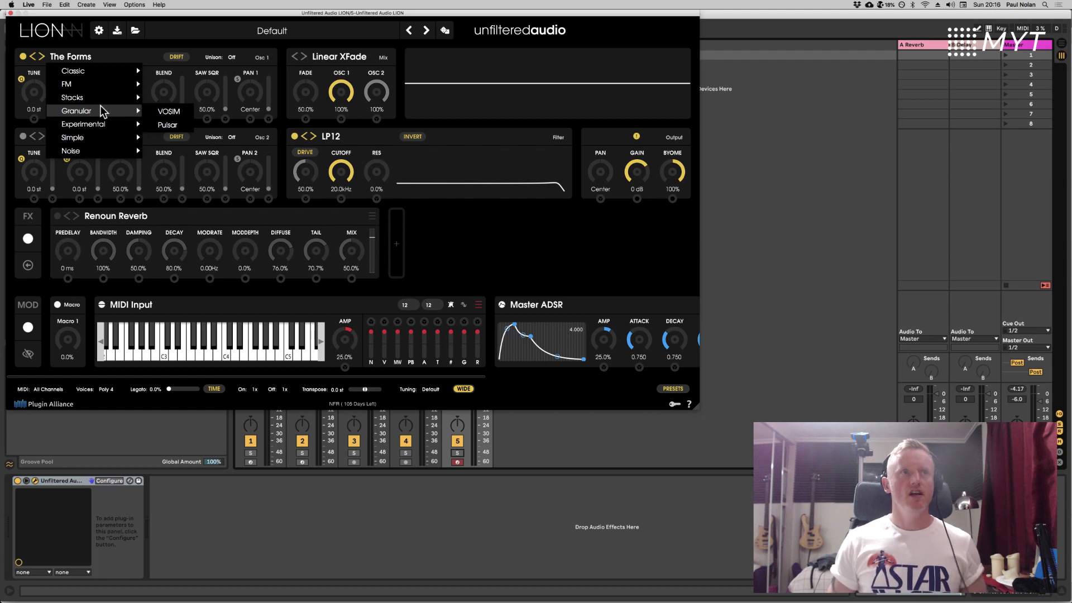
mouse_move(102, 127)
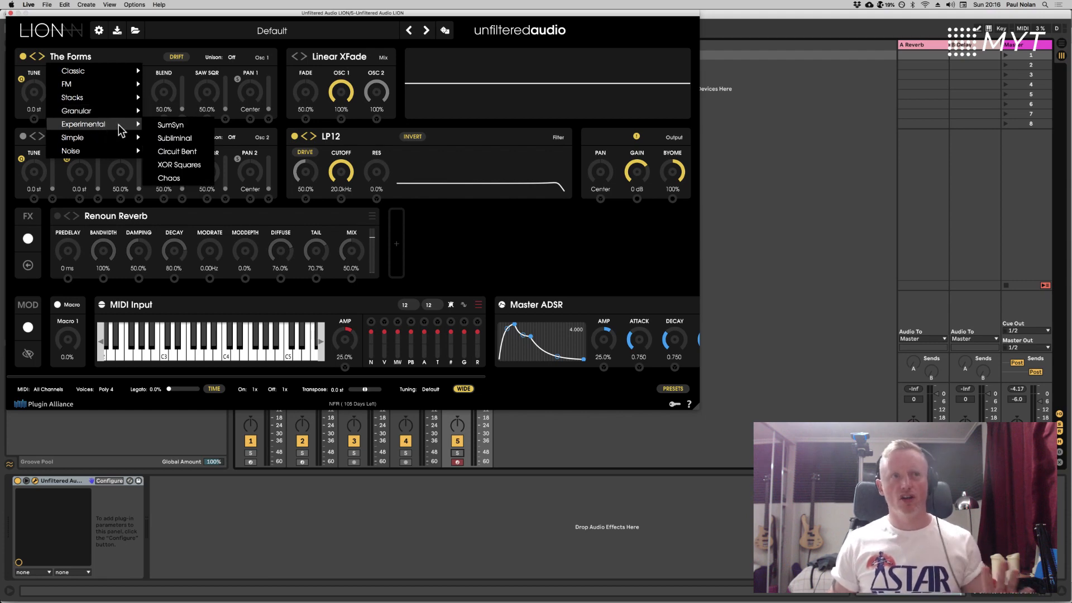
mouse_move(121, 145)
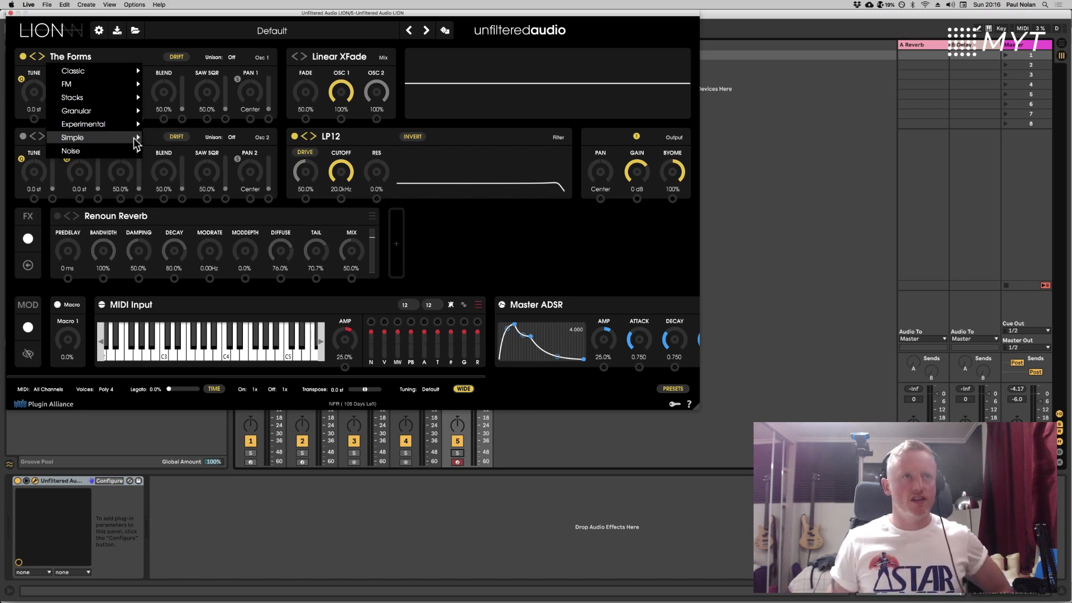
click(478, 262)
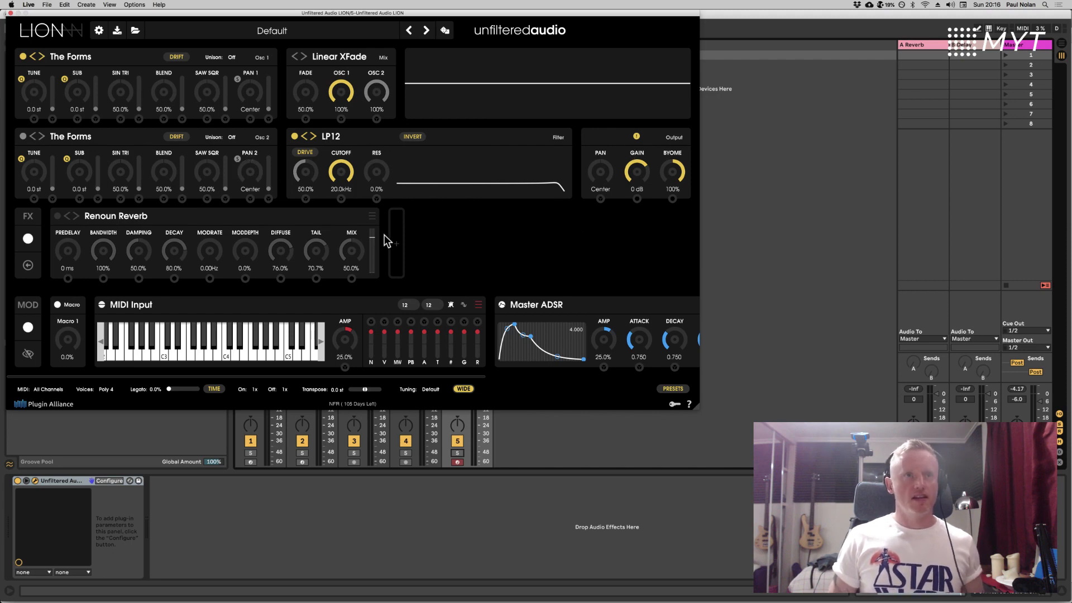
Step: Switch the Renoun Reverb effect on and back off
click(58, 216)
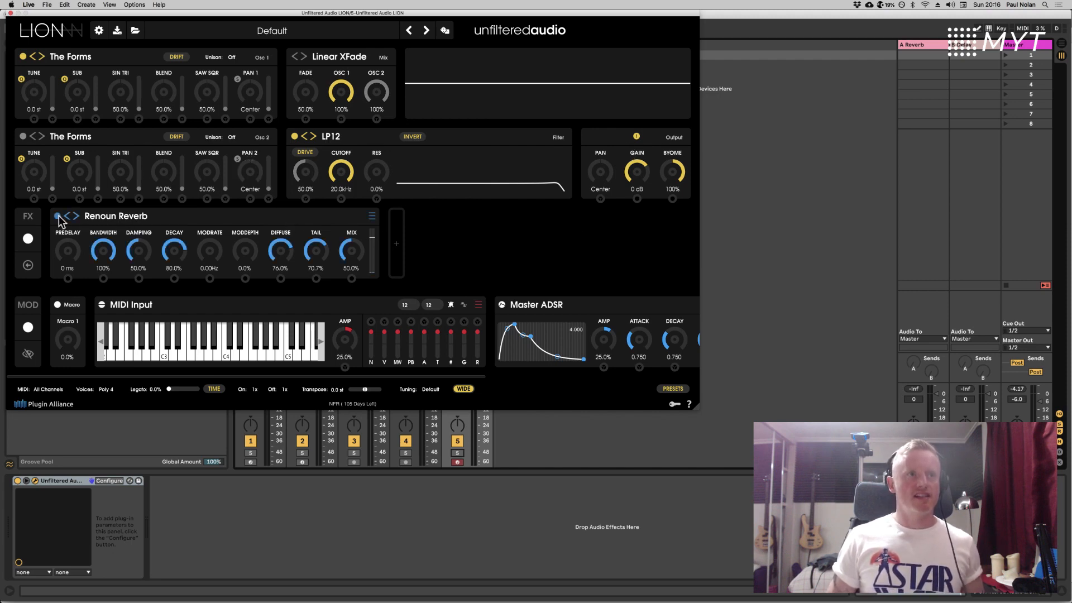
click(58, 216)
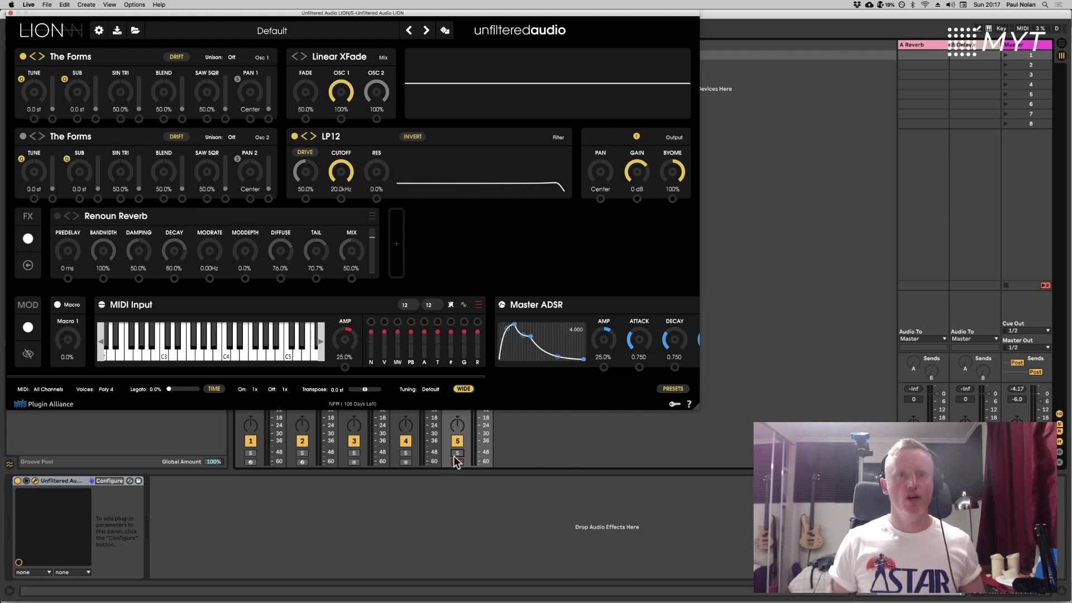
Step: Move the LION window to uncover the session clips, open the first clip on track 5, and move the window back up
drag(189, 14, 198, 46)
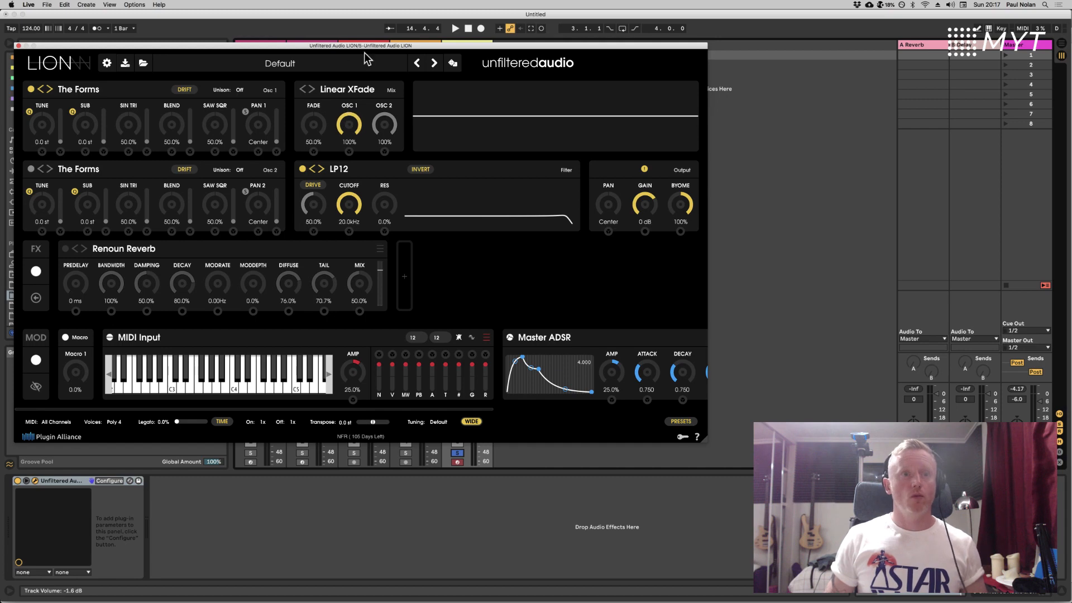
drag(364, 53, 373, 86)
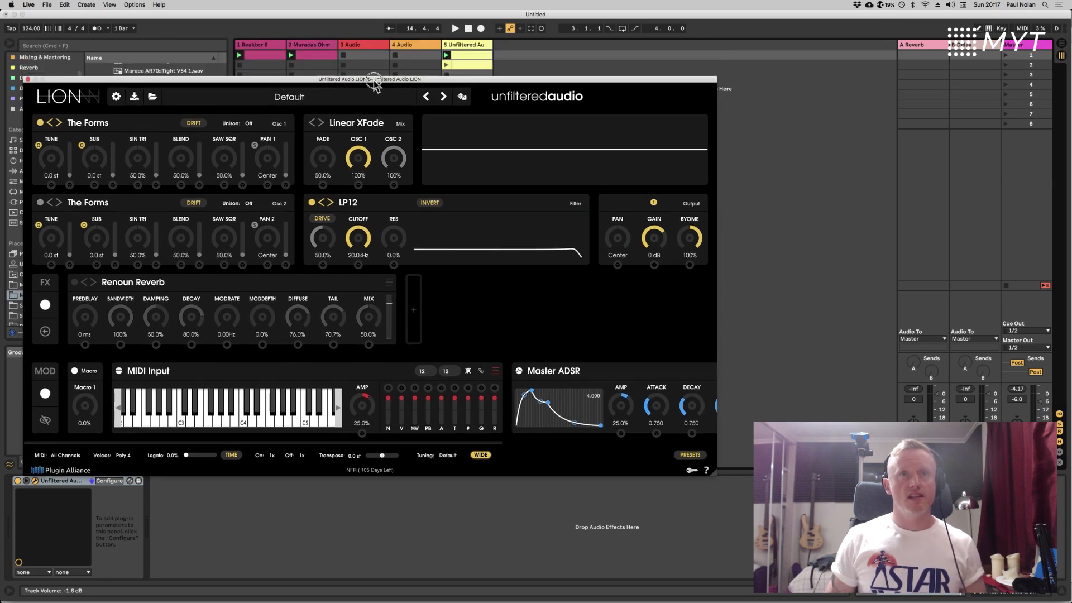
click(467, 56)
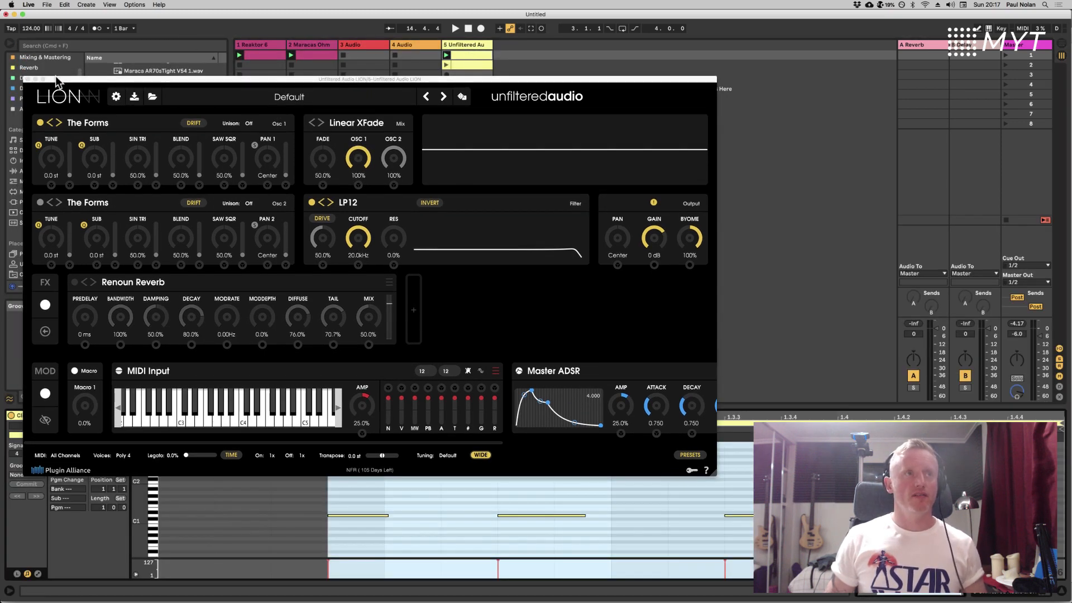
drag(74, 81, 76, 15)
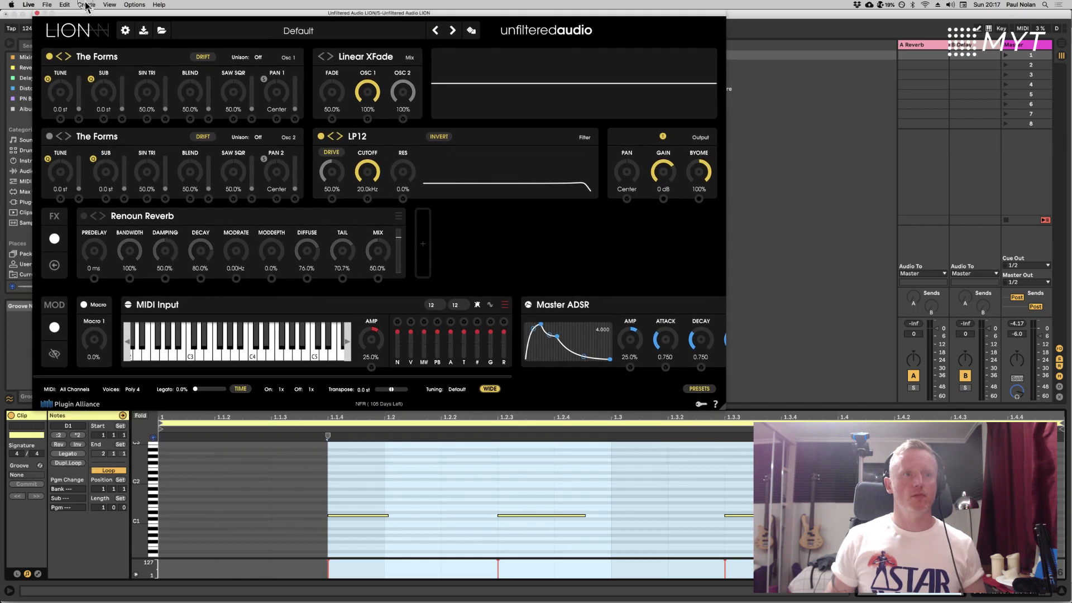
Step: Fold the piano roll to the notes in use, place the insert mark at 1.1.3, and play back the D1 notes
click(140, 415)
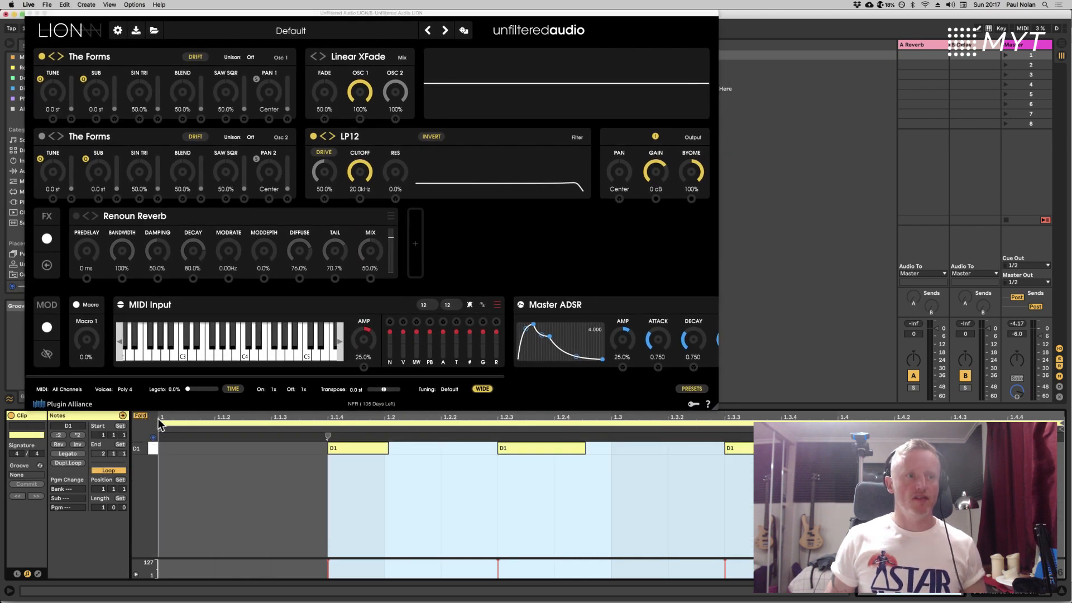
click(255, 541)
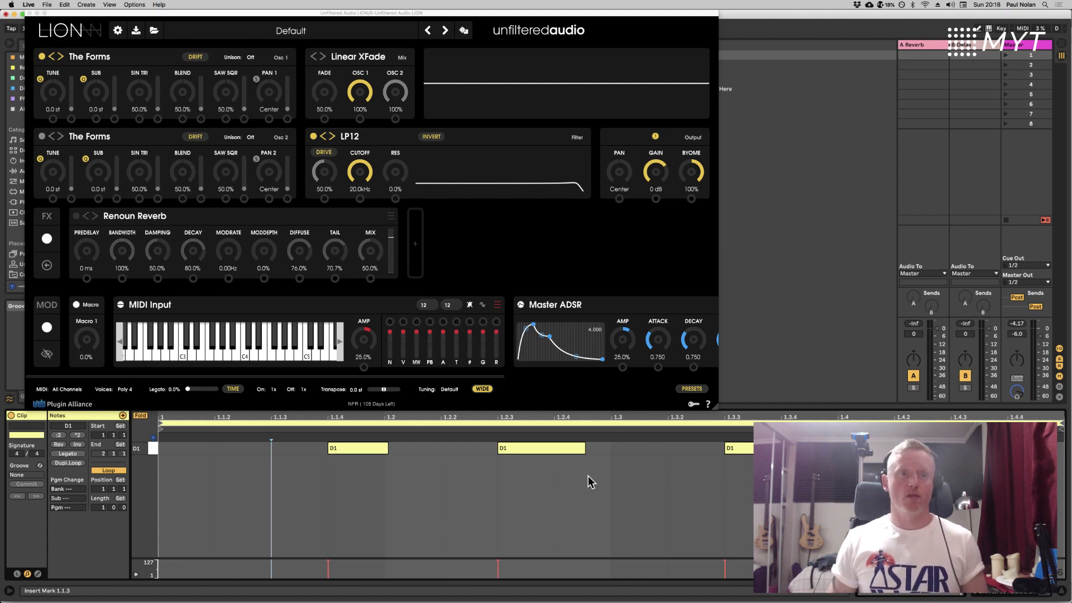
key(space)
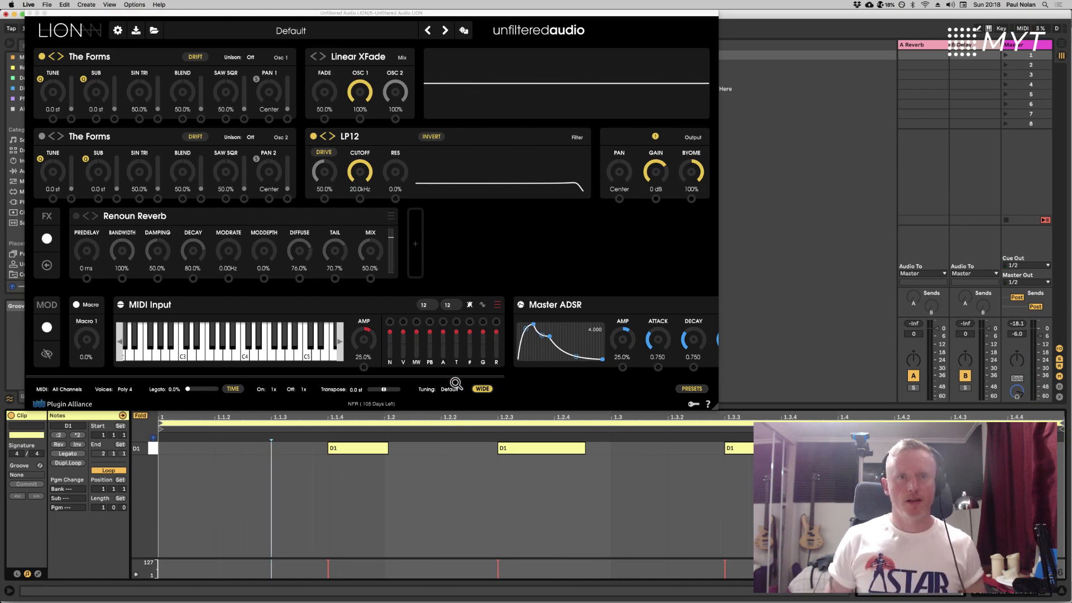
Step: Collapse the MIDI Input, Renoun Reverb and Sine LFO modules, leaving the Master ADSR expanded
drag(454, 379, 529, 380)
double_click(252, 308)
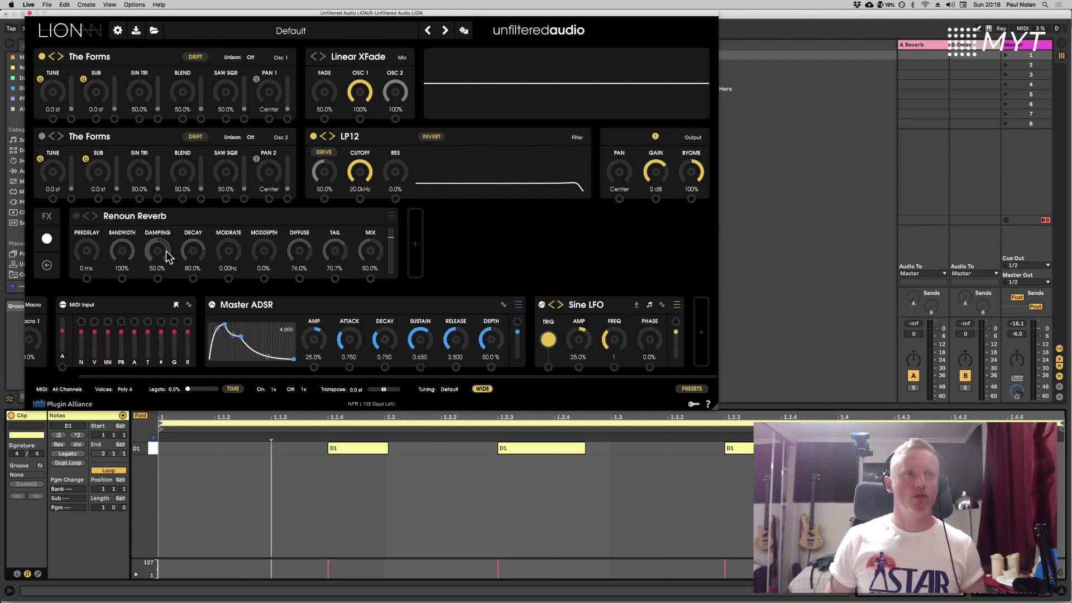
double_click(184, 215)
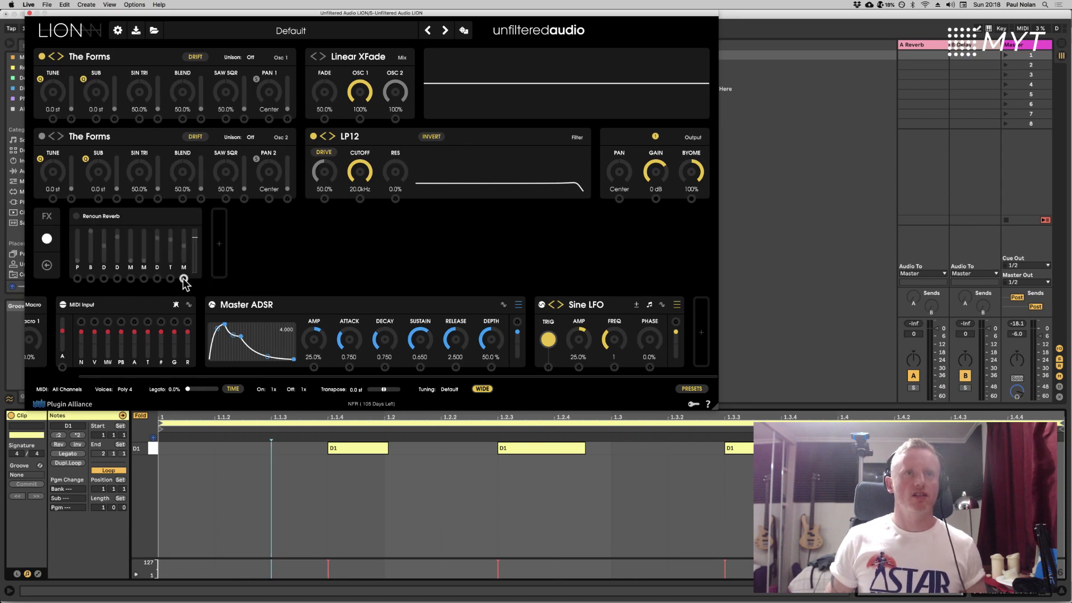
double_click(595, 302)
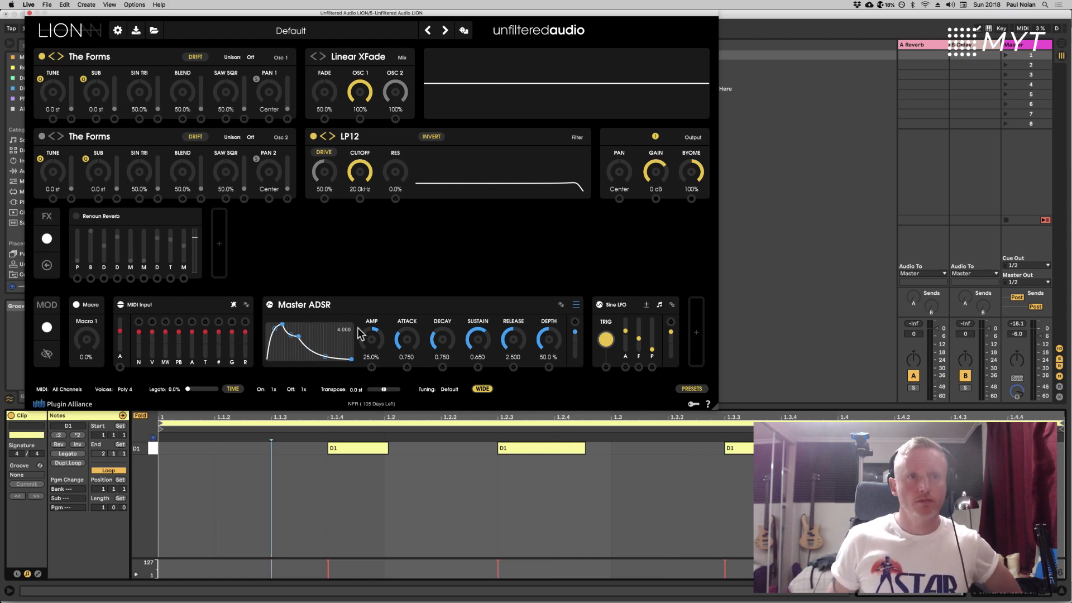
Step: Shape a short Master ADSR envelope with attack 0.002, decay 0.377, sustain 0.000 and release 0.322
mouse_move(400, 341)
mouse_down()
mouse_move(403, 369)
mouse_move(410, 329)
mouse_up()
drag(476, 347, 472, 433)
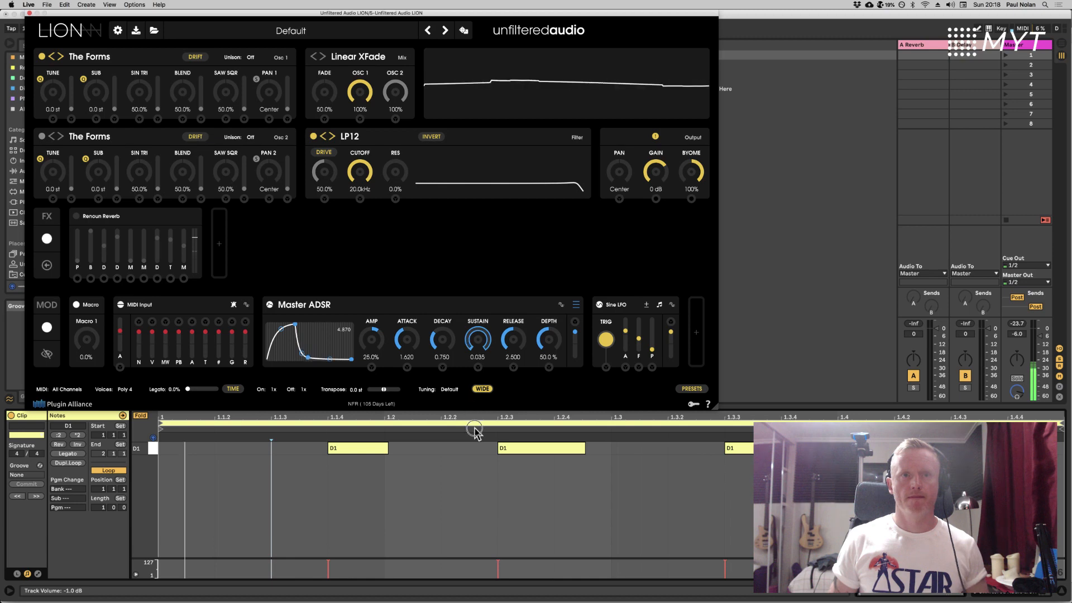
drag(514, 357, 515, 373)
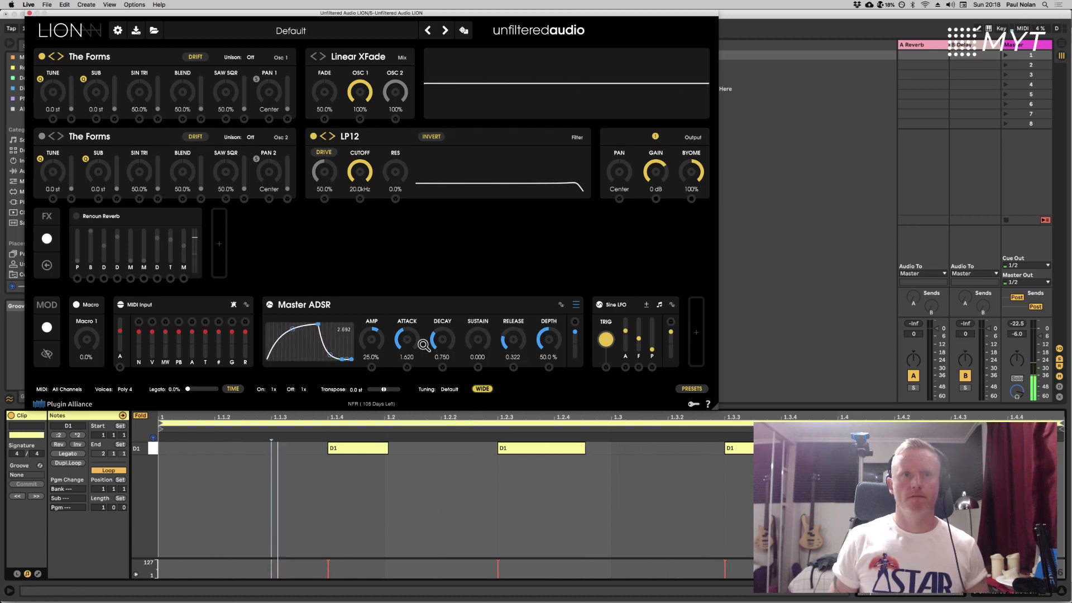
drag(407, 368, 419, 406)
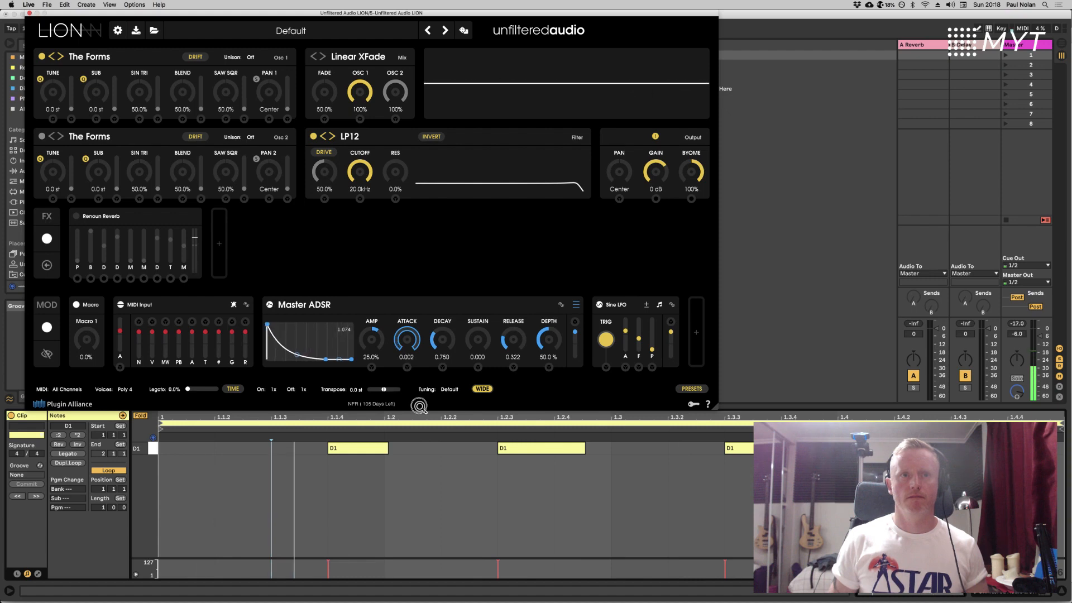
drag(440, 345, 431, 350)
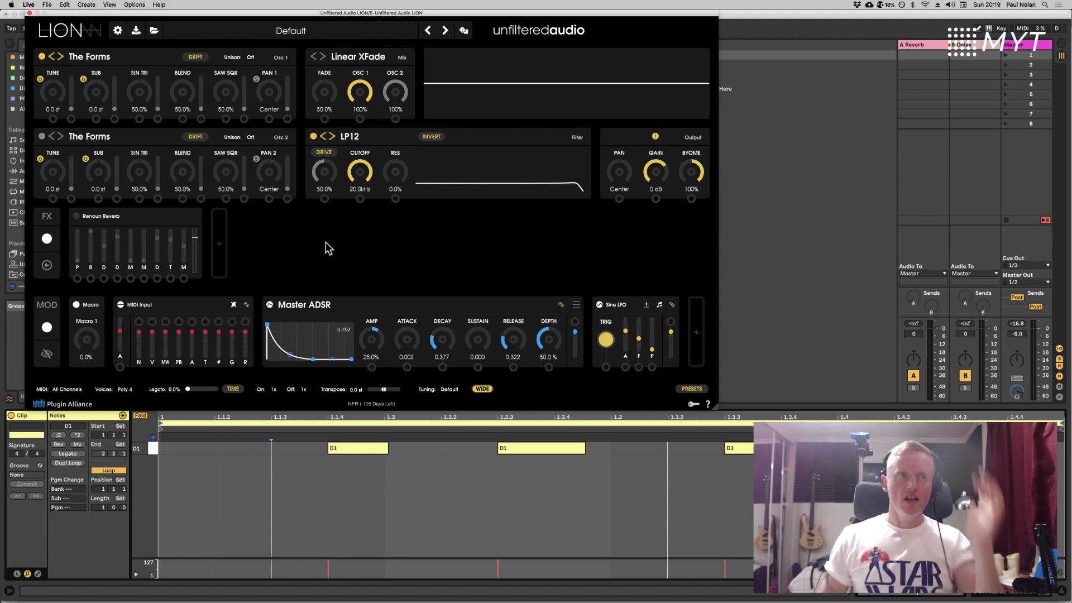
Step: Switch Osc 1 off and back on, and enable Osc 2 with its mix level at 100%
click(42, 57)
click(42, 57)
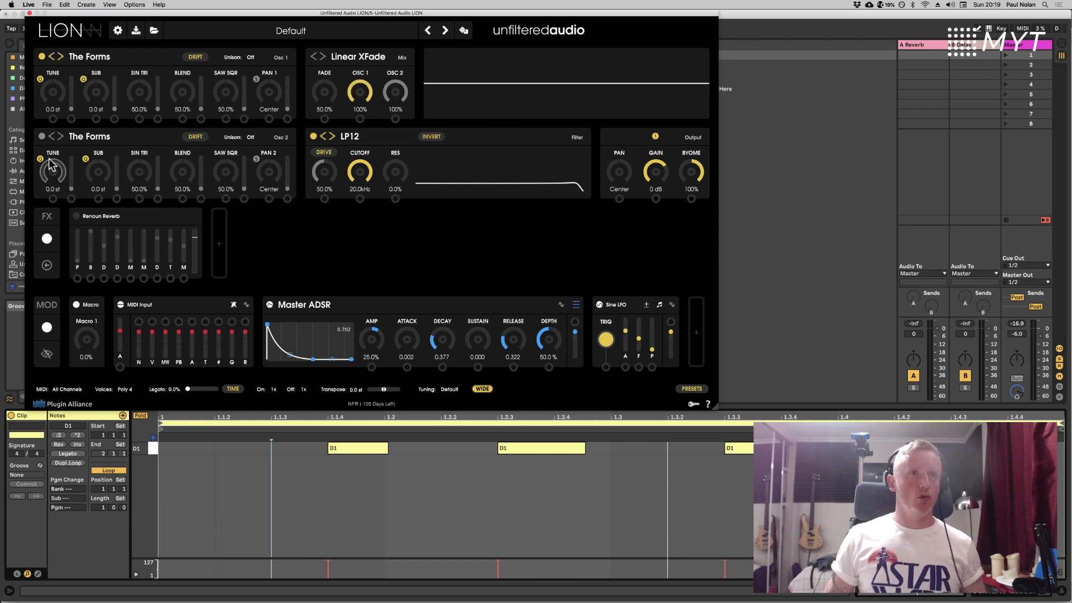
click(42, 136)
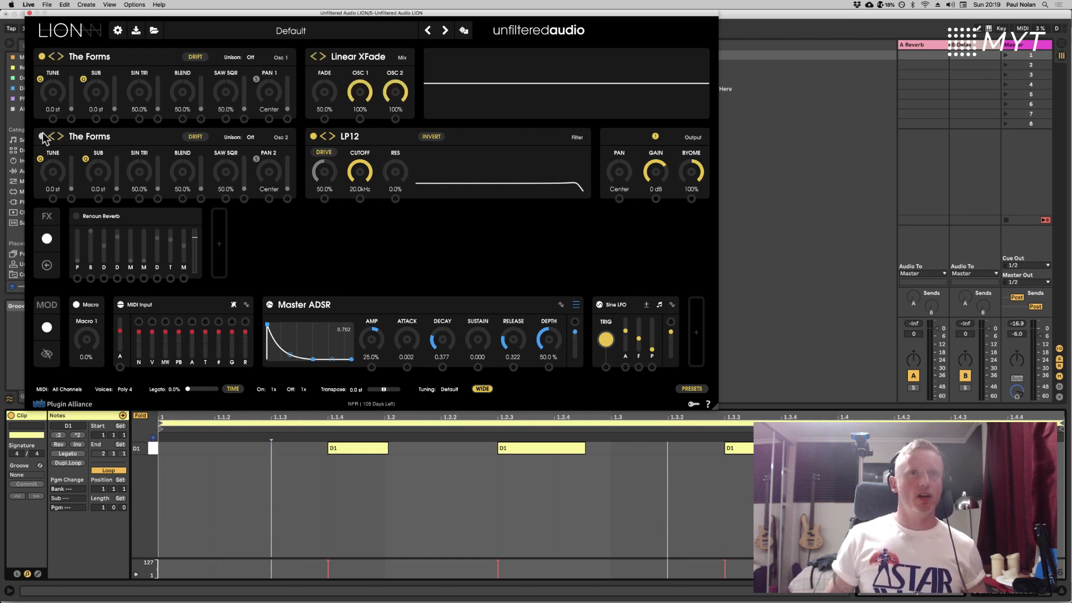
drag(395, 91, 385, 66)
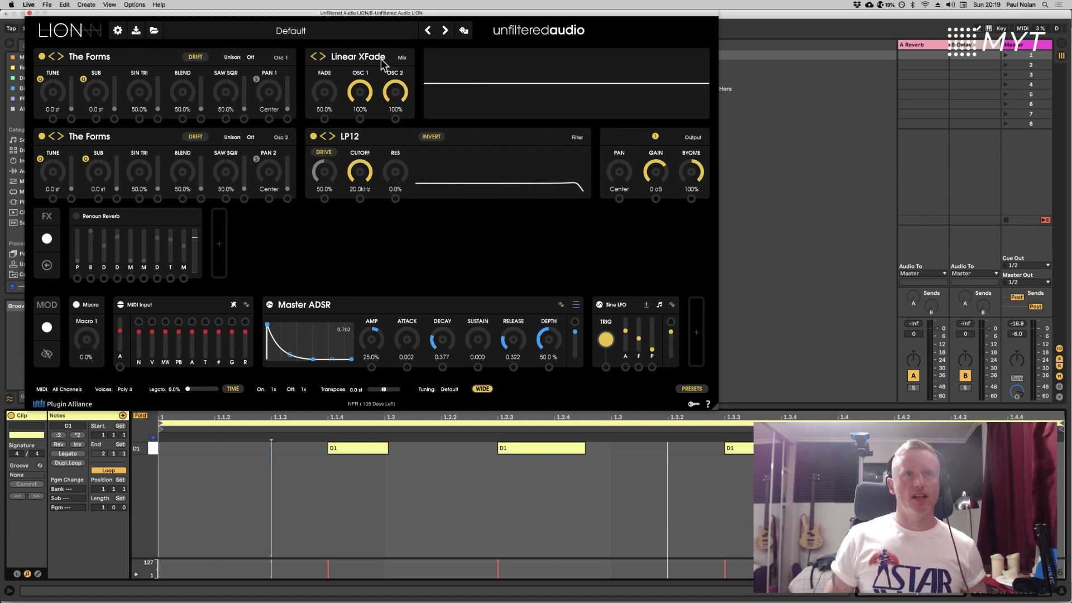
Step: Set the oscillator mix mode to Min-Max and look over the other mix modes on offer
click(347, 58)
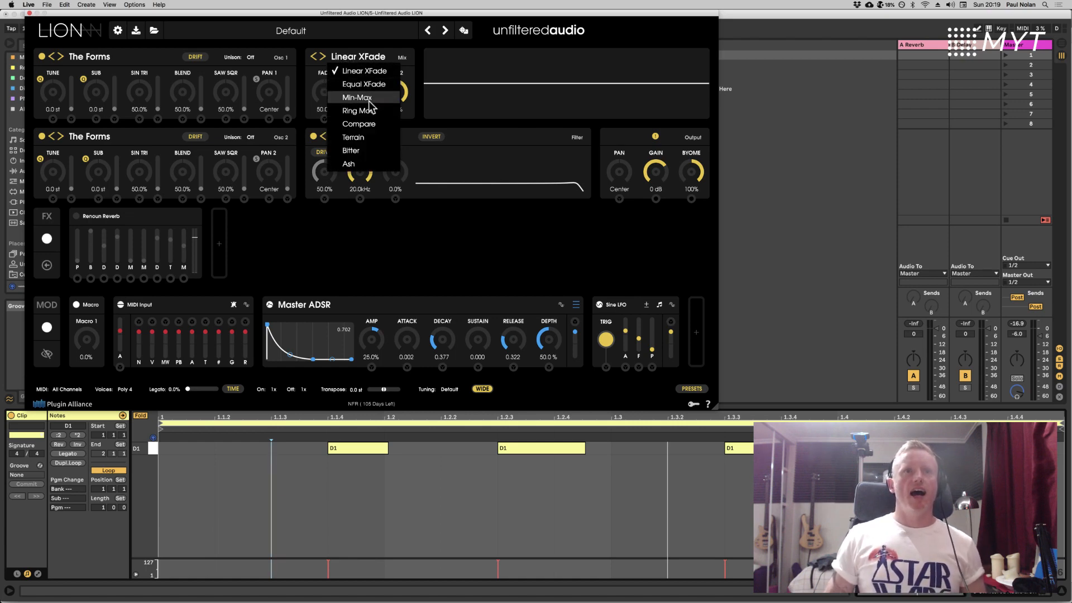
click(361, 98)
click(351, 58)
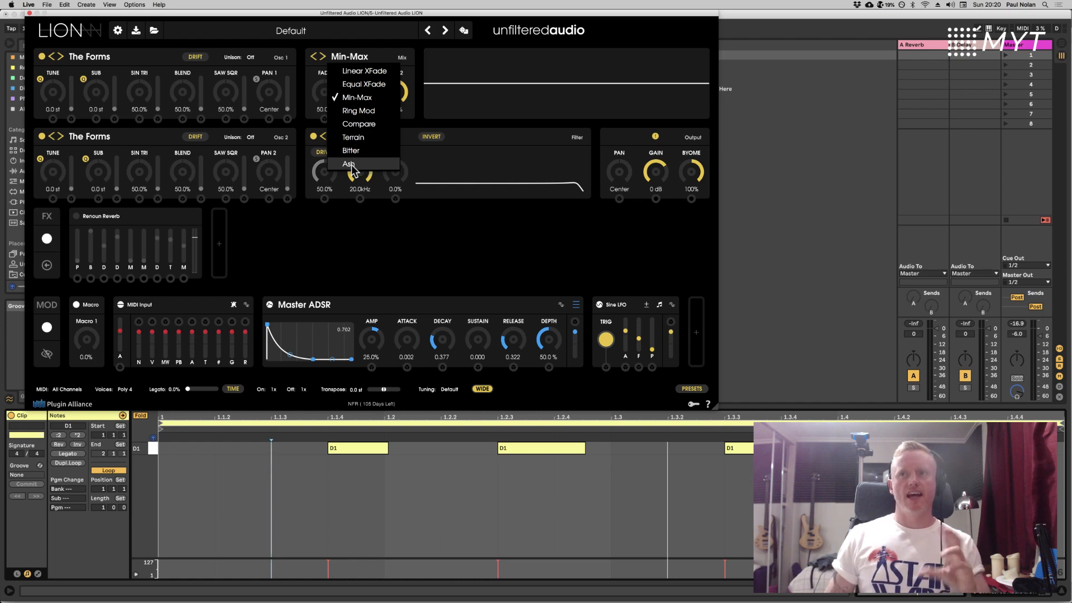
click(373, 230)
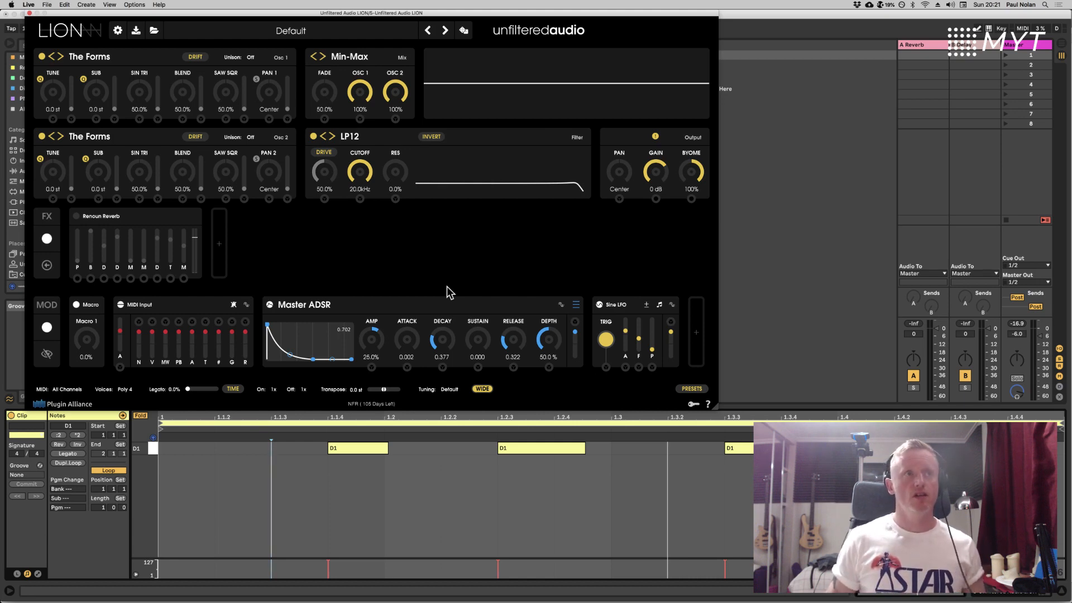
Step: Switch Osc 2 off, then try Osc 1's Sub at -12 st and Sin Tri at 52.7%, restoring both to default
click(41, 138)
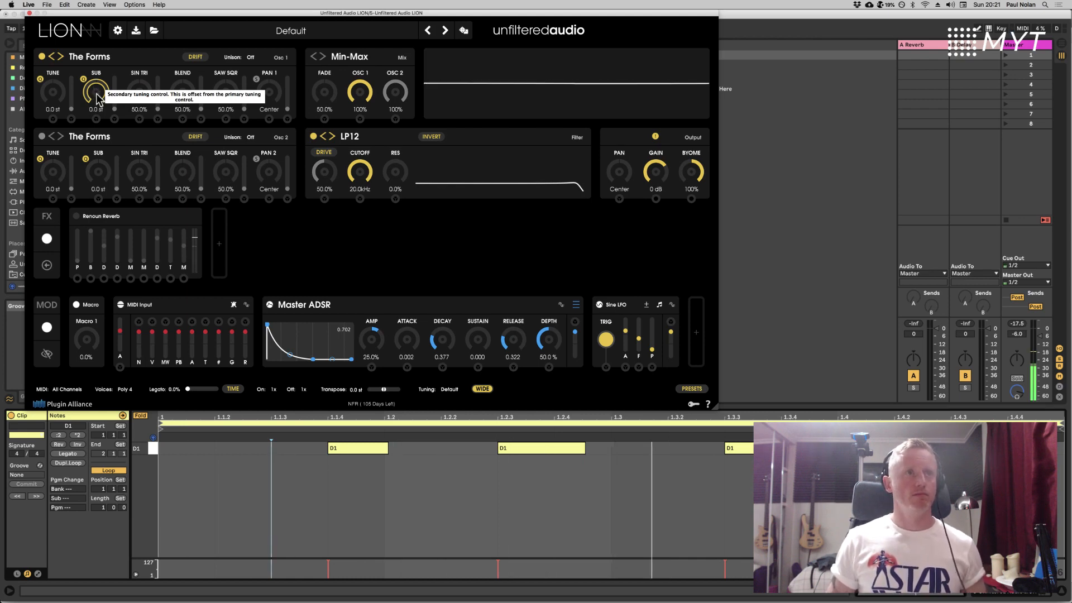
drag(96, 106, 95, 126)
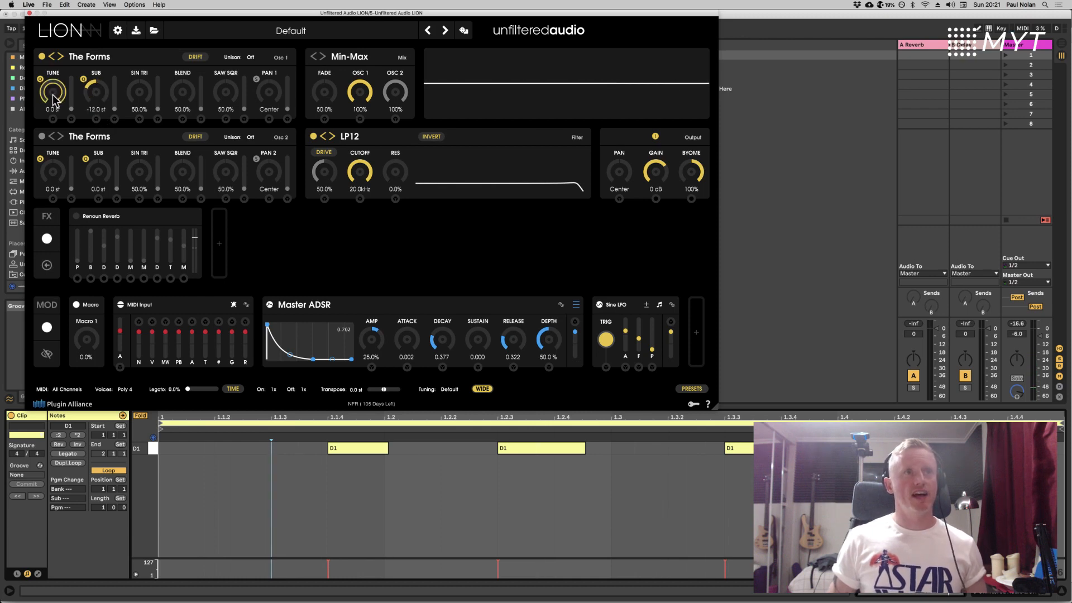
drag(98, 96, 112, 58)
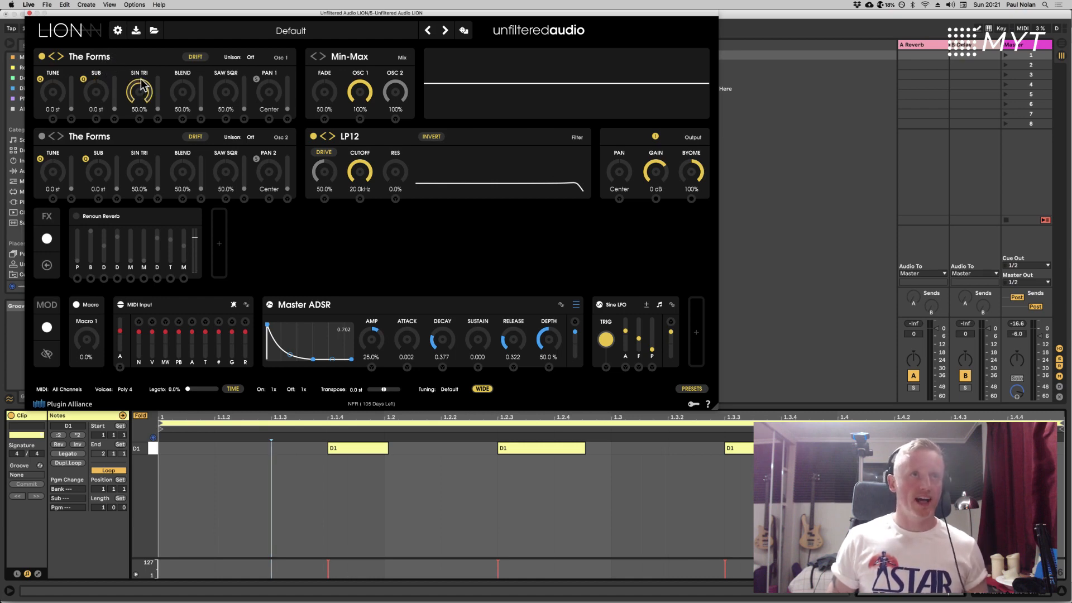
mouse_move(145, 98)
mouse_down()
mouse_move(143, 54)
mouse_move(134, 123)
mouse_move(144, 75)
mouse_move(147, 106)
mouse_move(150, 27)
mouse_move(144, 99)
mouse_move(146, 89)
mouse_up()
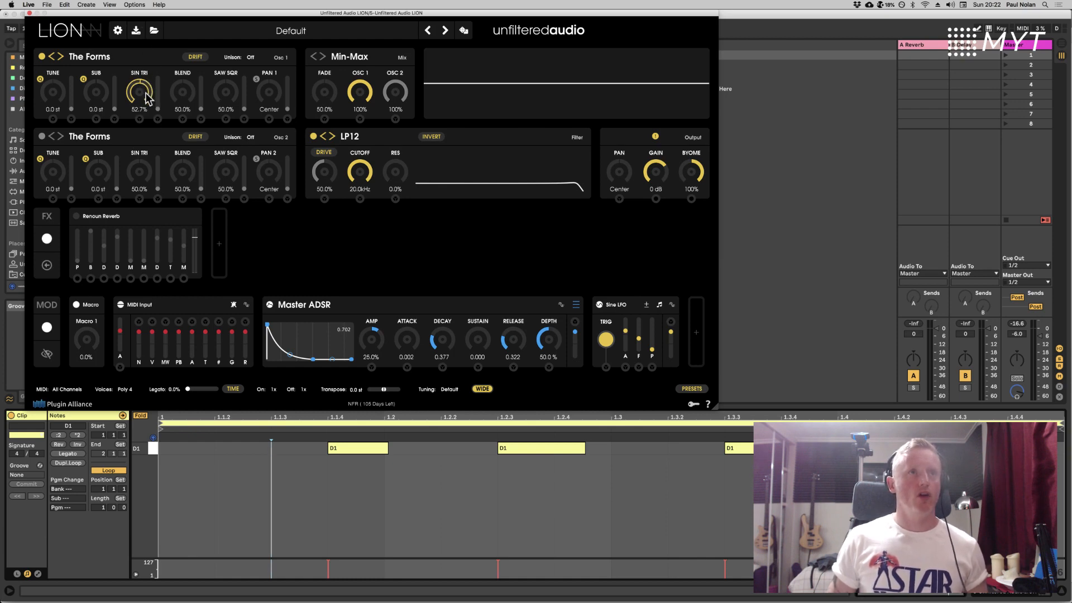
double_click(145, 93)
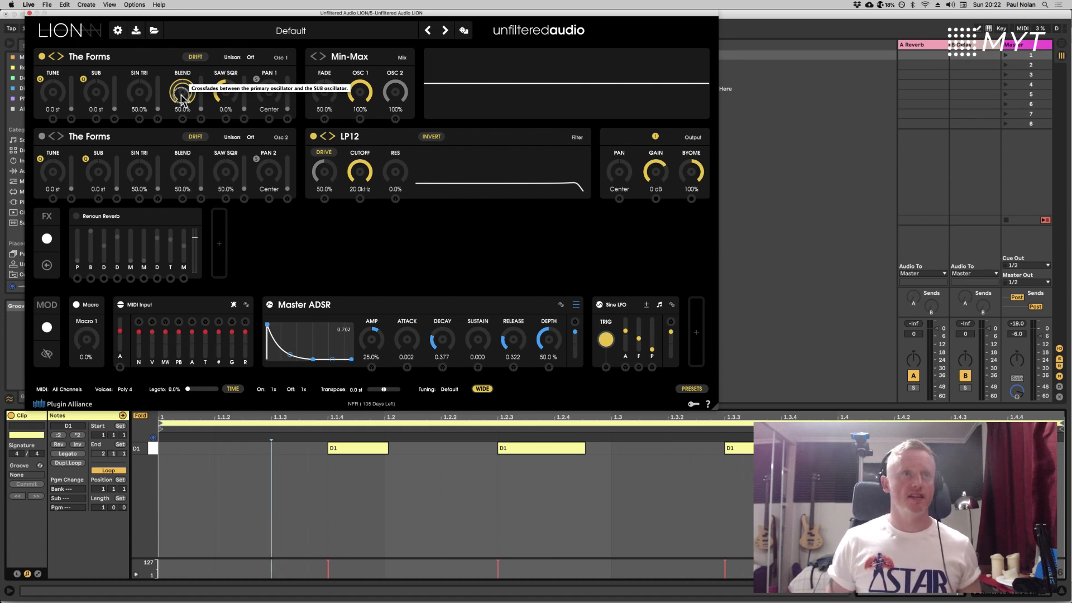
Step: Audition Osc 1's Blend at 0% and 100%, then settle on Blend 61.5% and Saw Sqr 9.4%
drag(181, 99, 187, 182)
drag(196, 228, 196, 245)
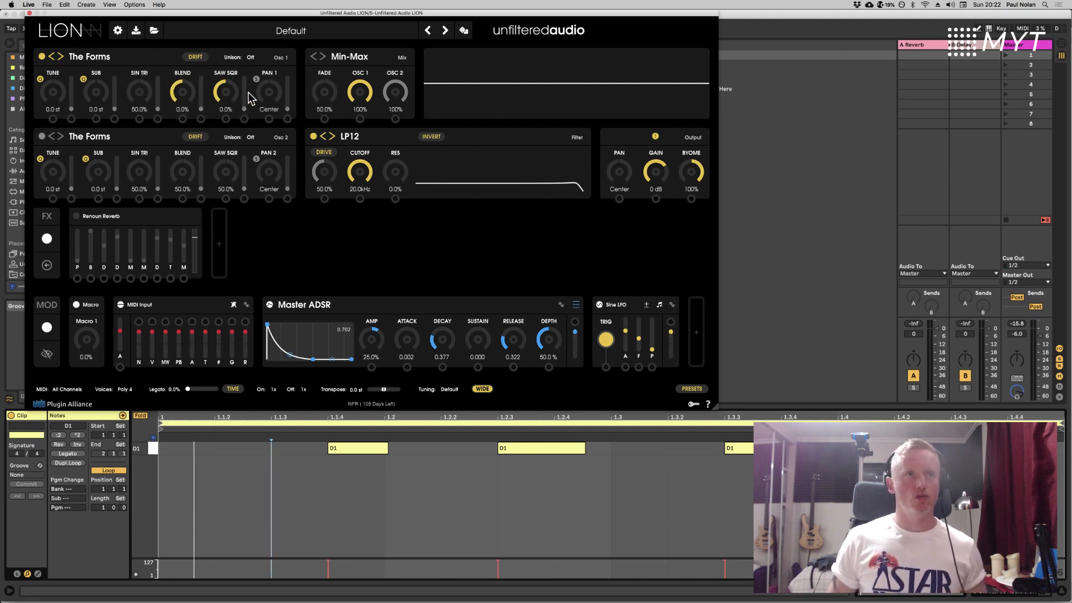
key(space)
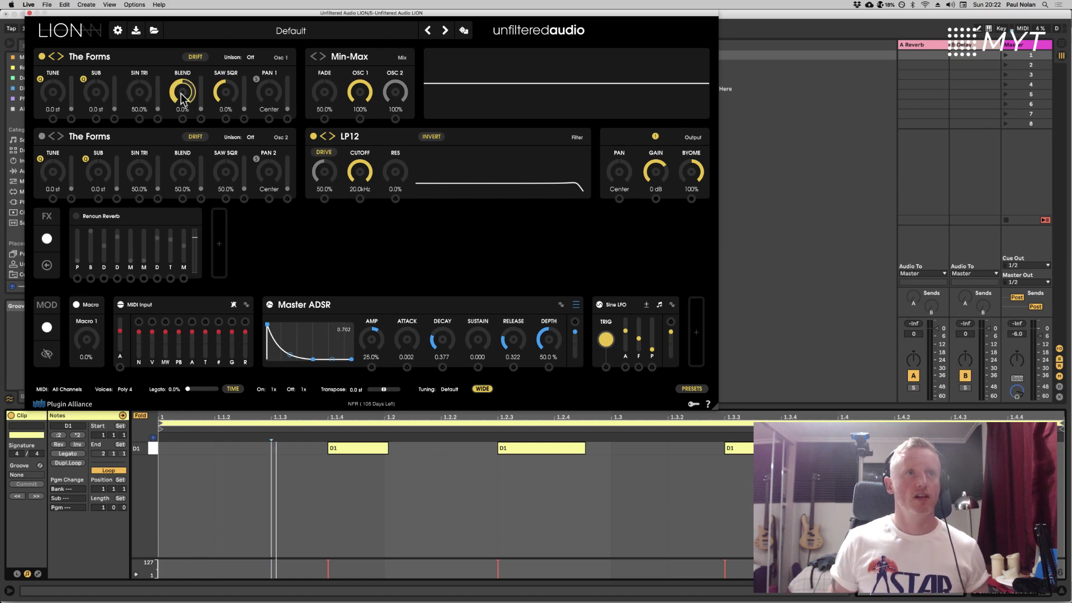
drag(182, 98, 182, 42)
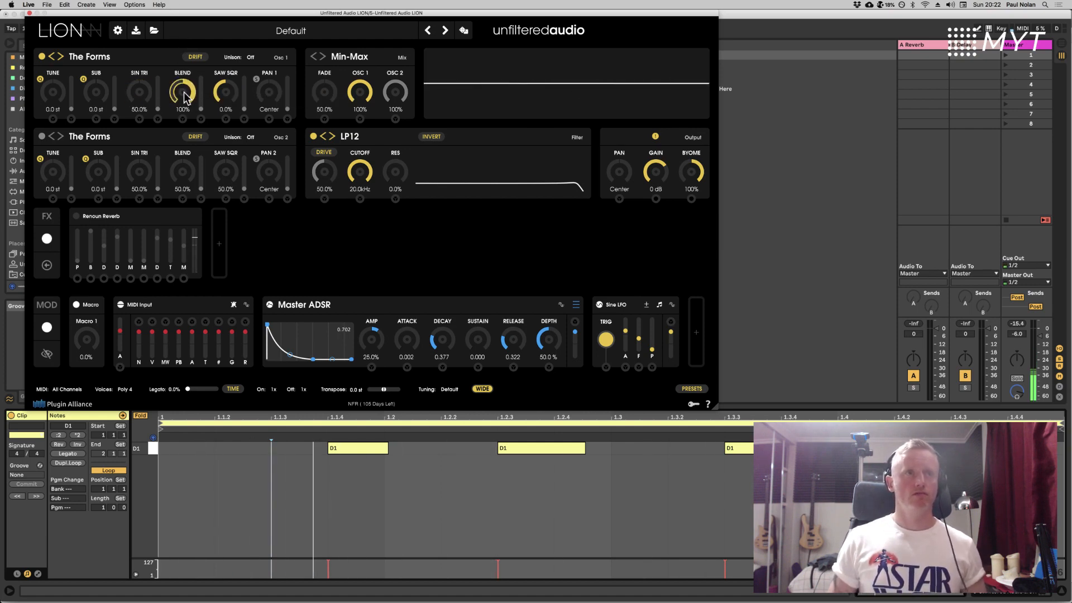
drag(182, 93, 189, 148)
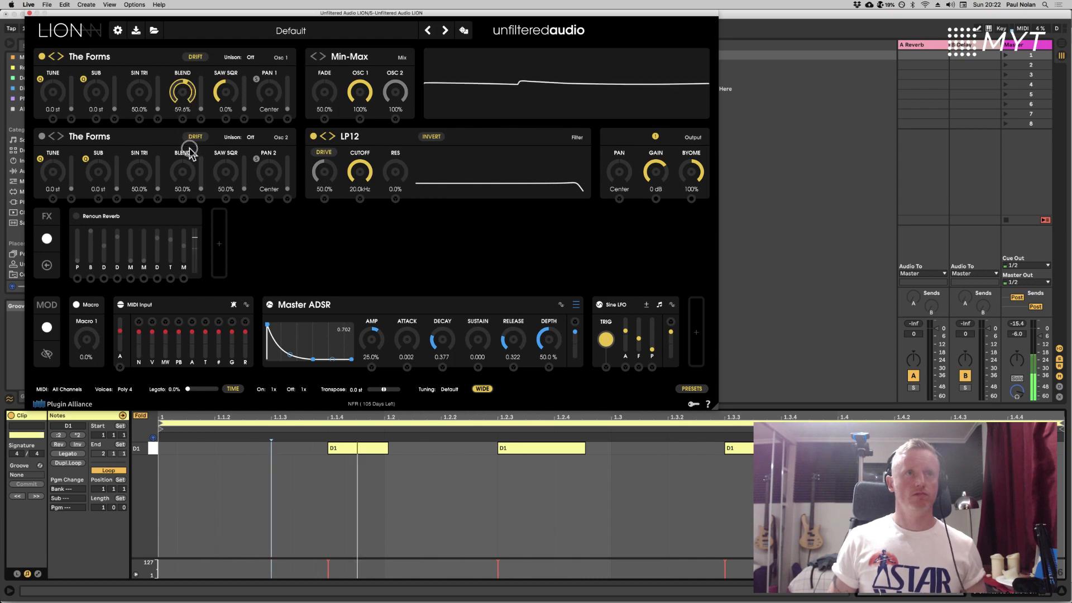
drag(225, 96, 224, 82)
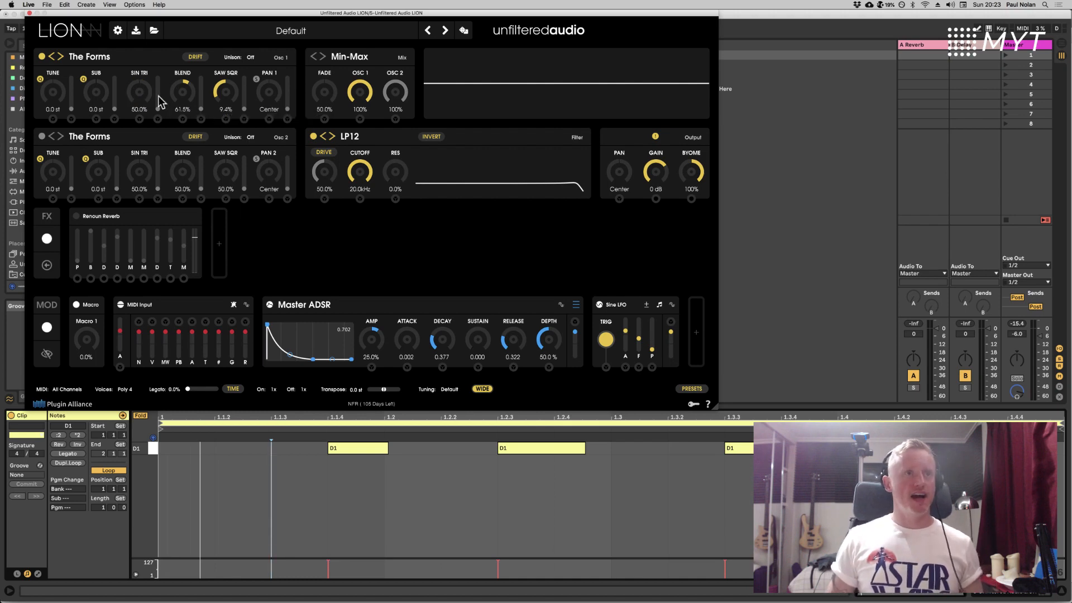
Step: Switch Osc 2 on and set its Tune to -12 st, Blend to 22.6% and Saw Sqr to 100%
click(42, 137)
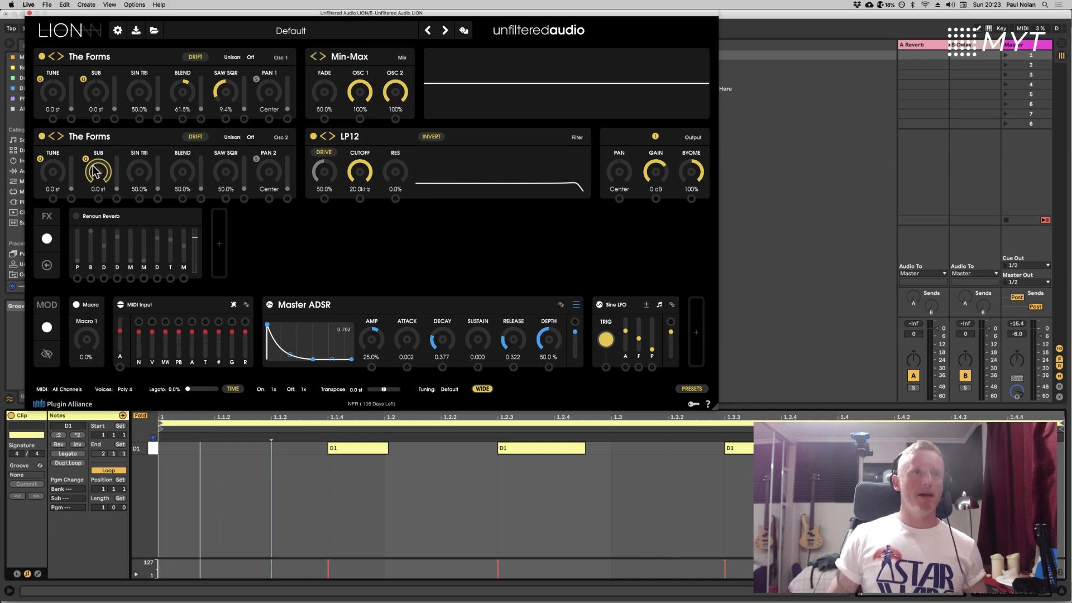
drag(53, 173, 59, 209)
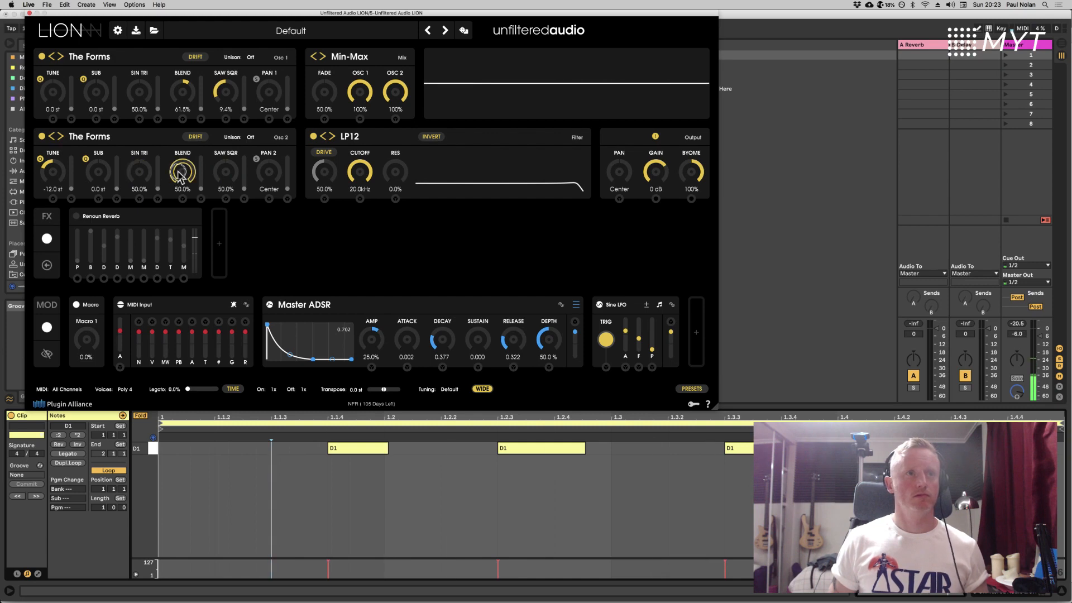
drag(179, 174, 183, 203)
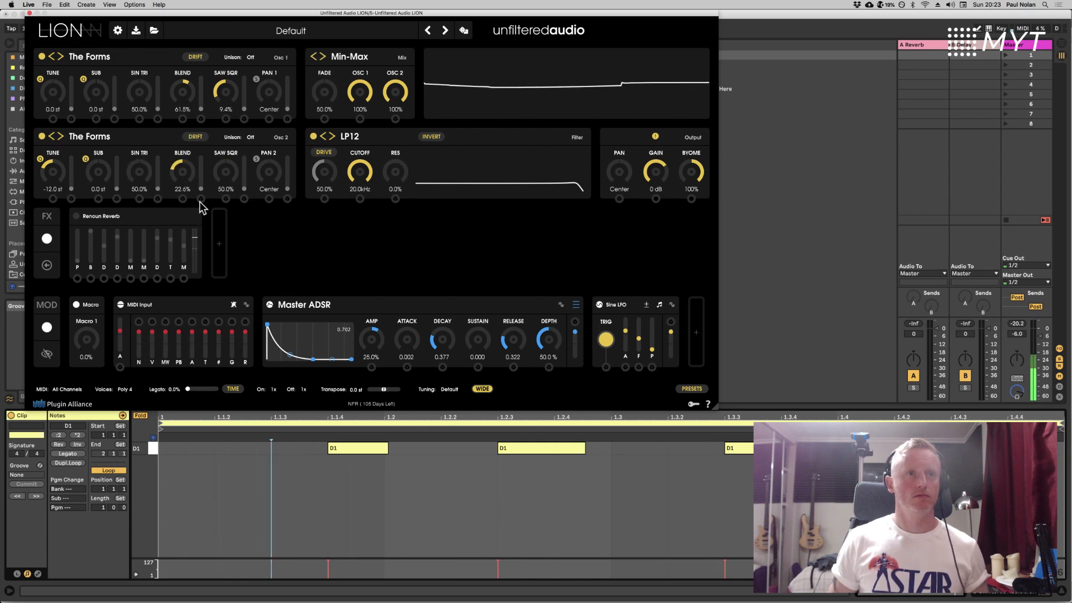
drag(226, 173, 225, 140)
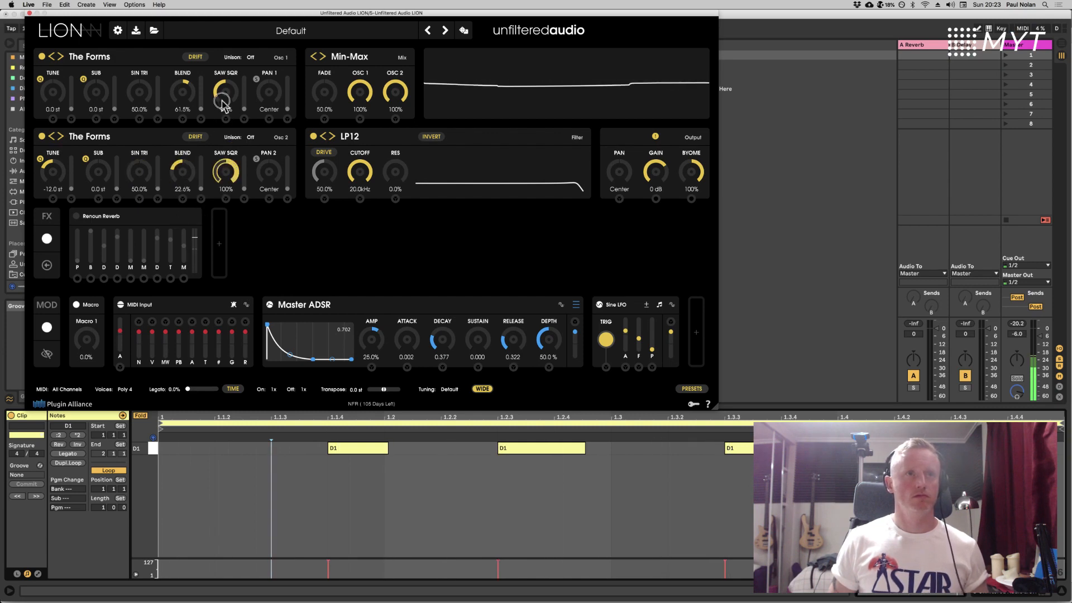
drag(222, 102, 223, 104)
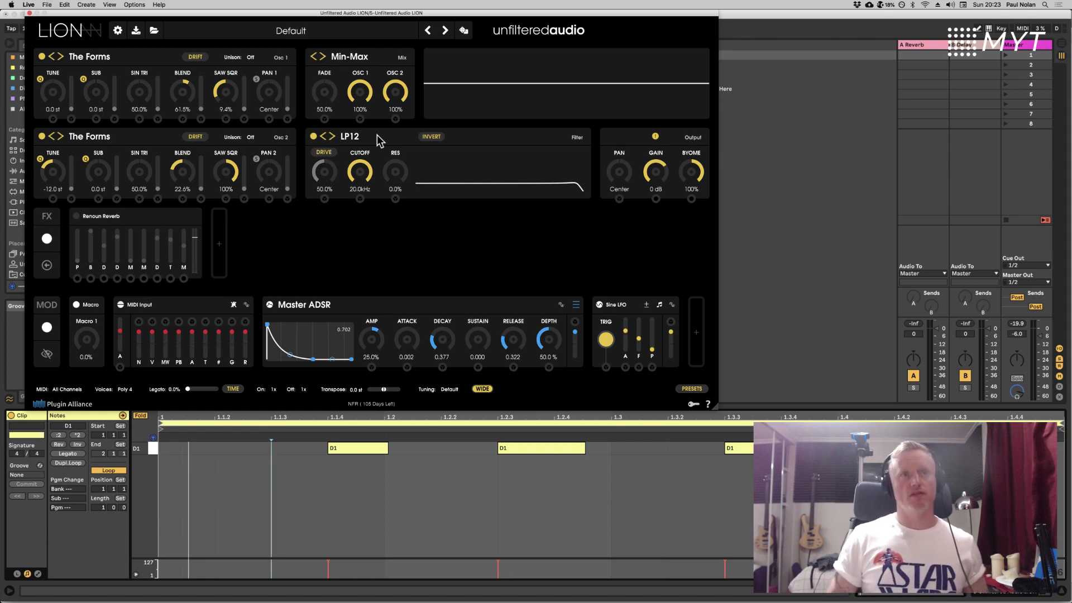
Step: Examine the filter types available for the LP12 filter module without changing the selection
click(351, 137)
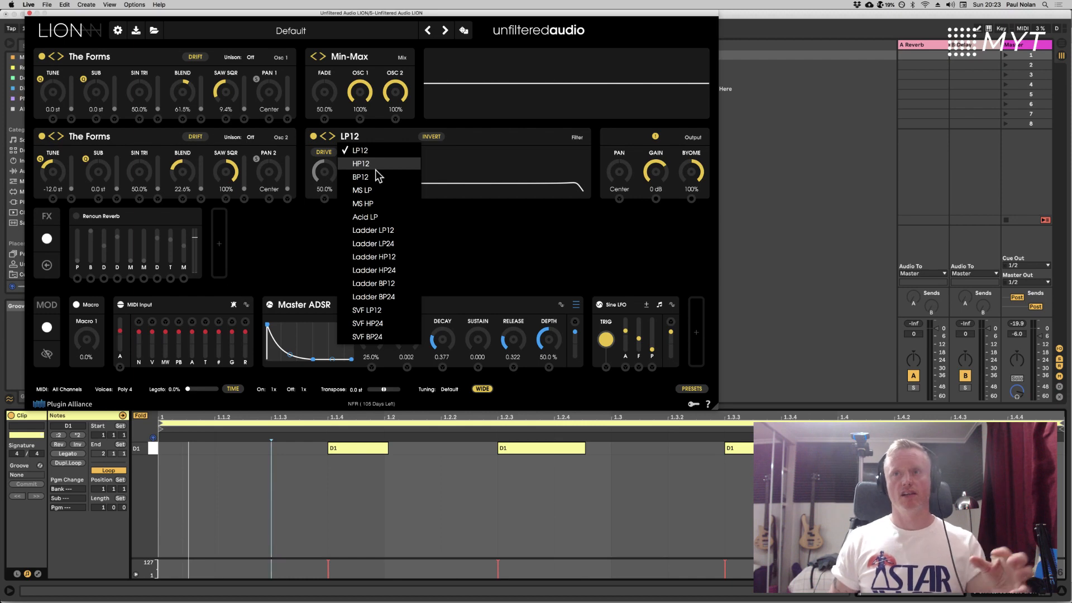
click(446, 219)
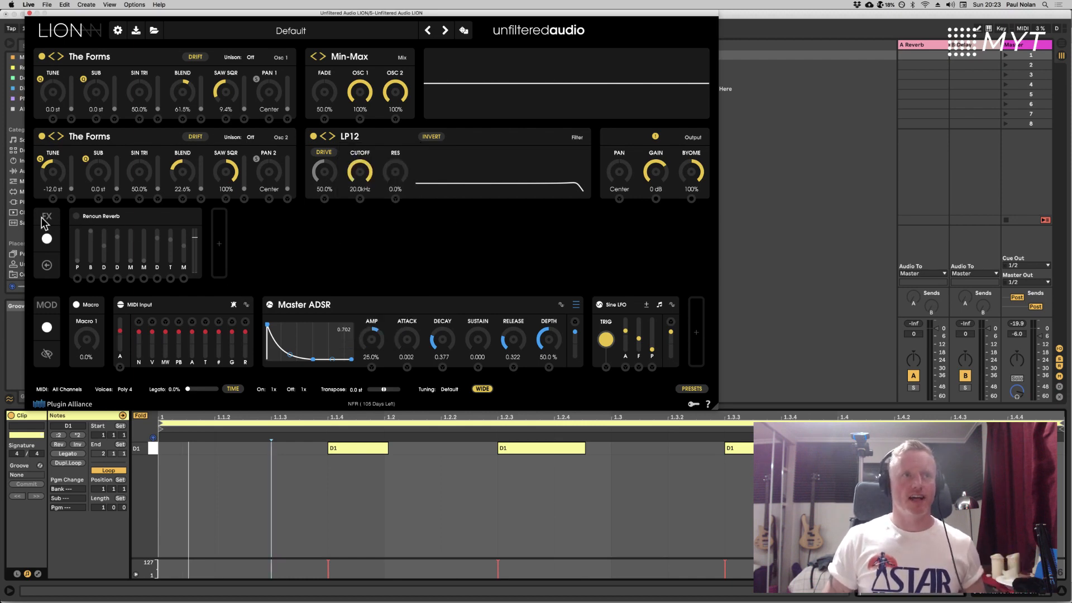
Step: Add a Basic Filter effect after Renoun Reverb, look through the effect categories including Filters, and remove the effect again
click(218, 244)
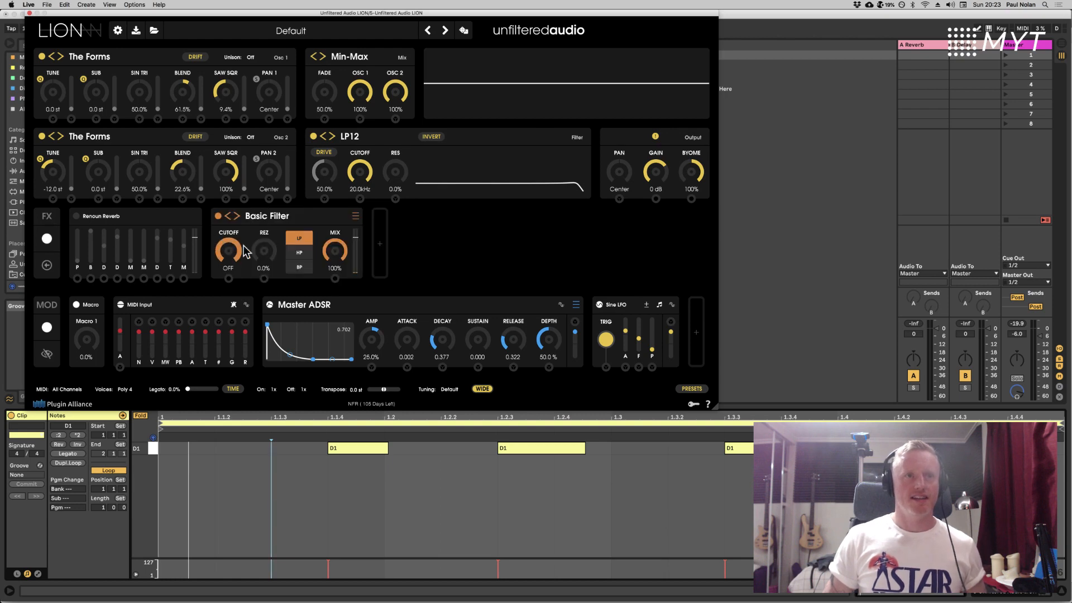
click(355, 220)
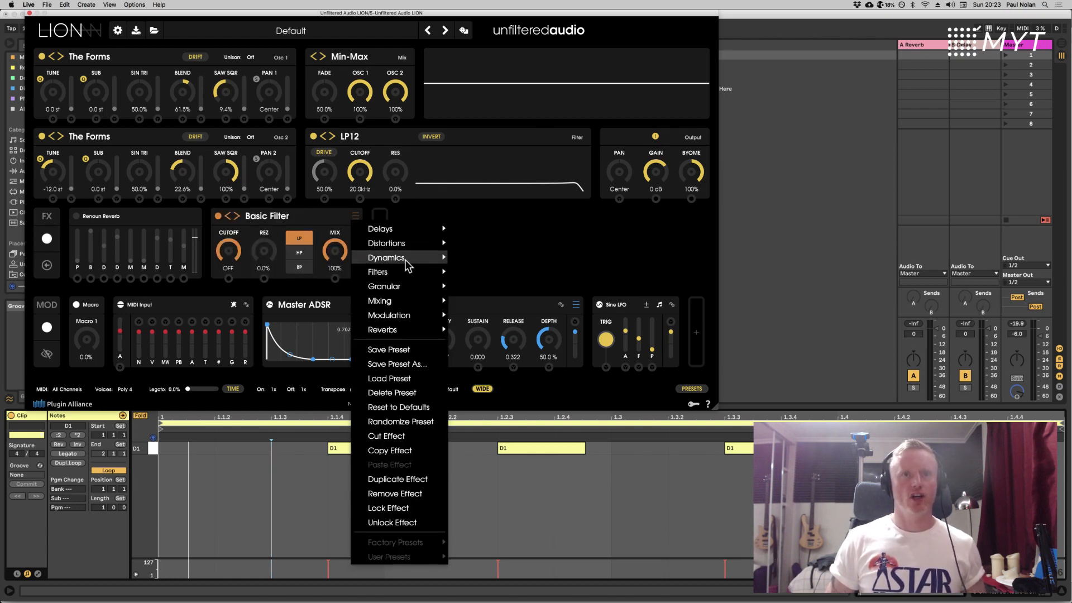
mouse_move(410, 272)
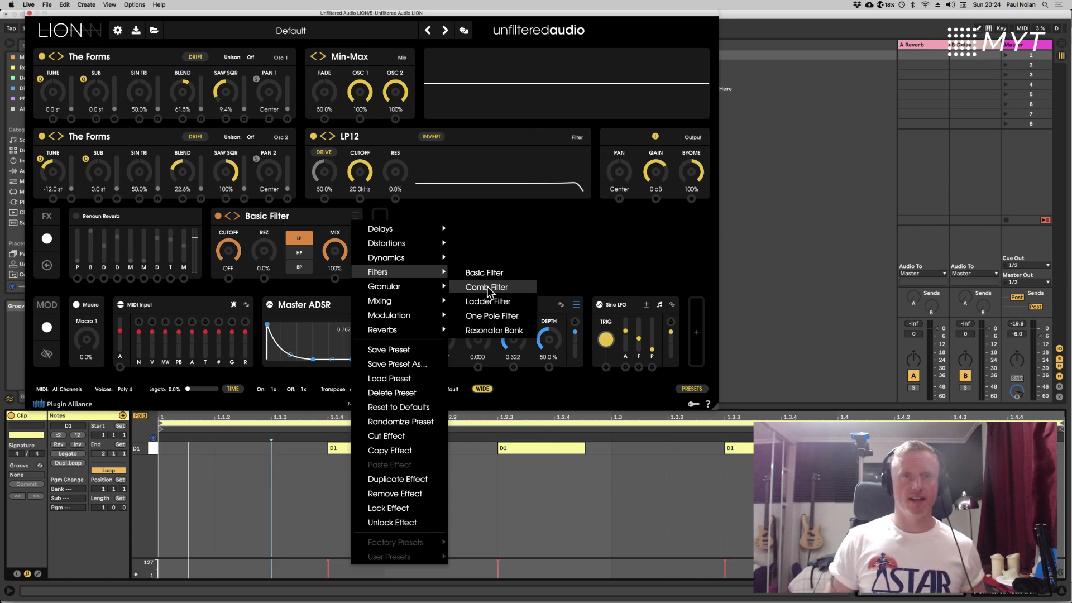
click(511, 257)
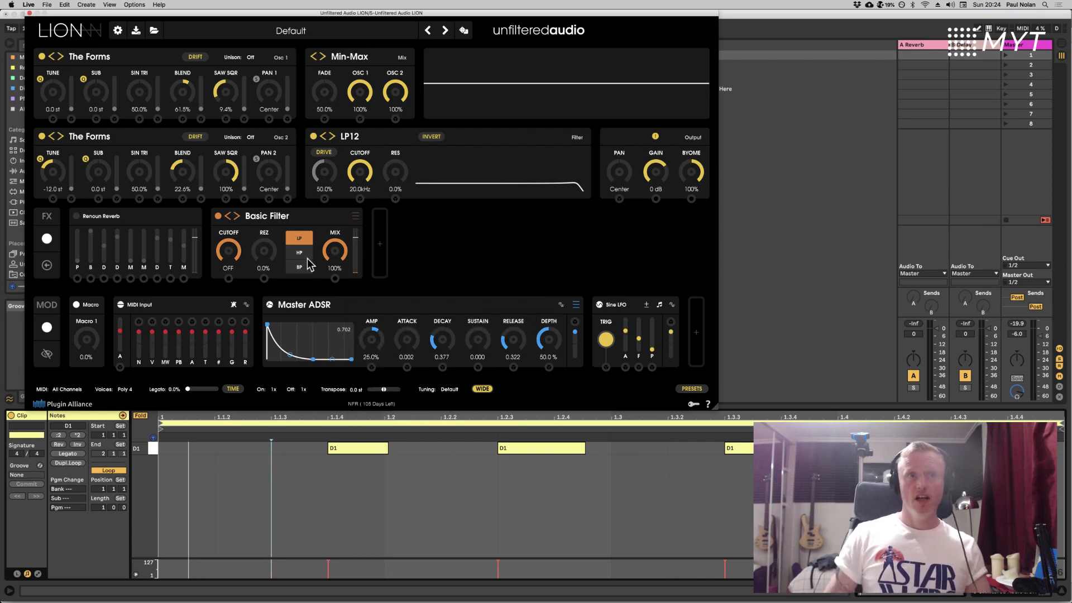
right_click(339, 220)
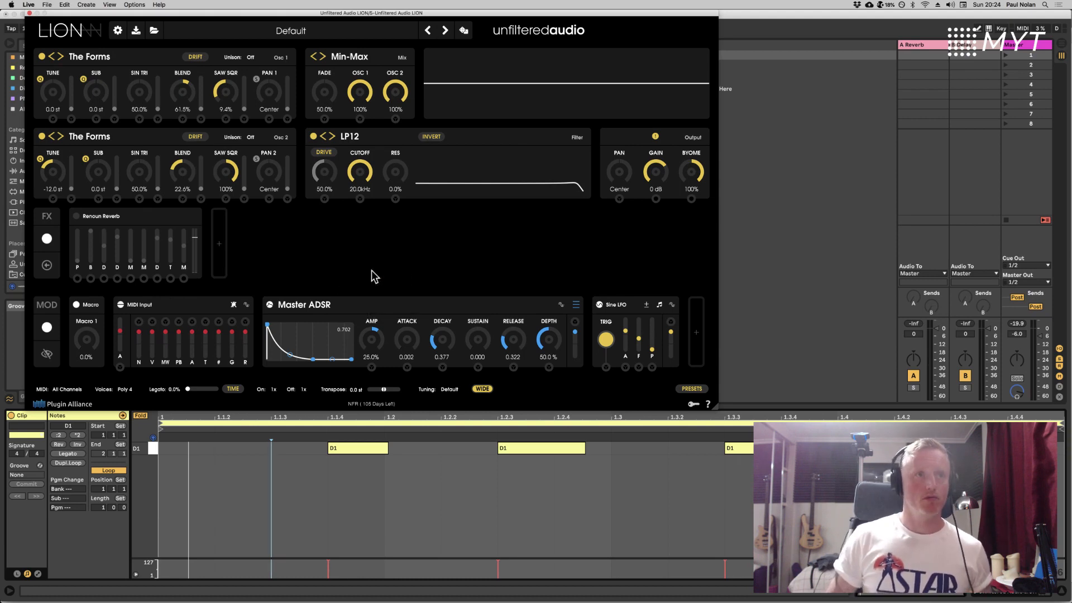
Step: Lower the LP12 filter's Cutoff to 212 Hz and start playback to hear the darker sound
click(371, 268)
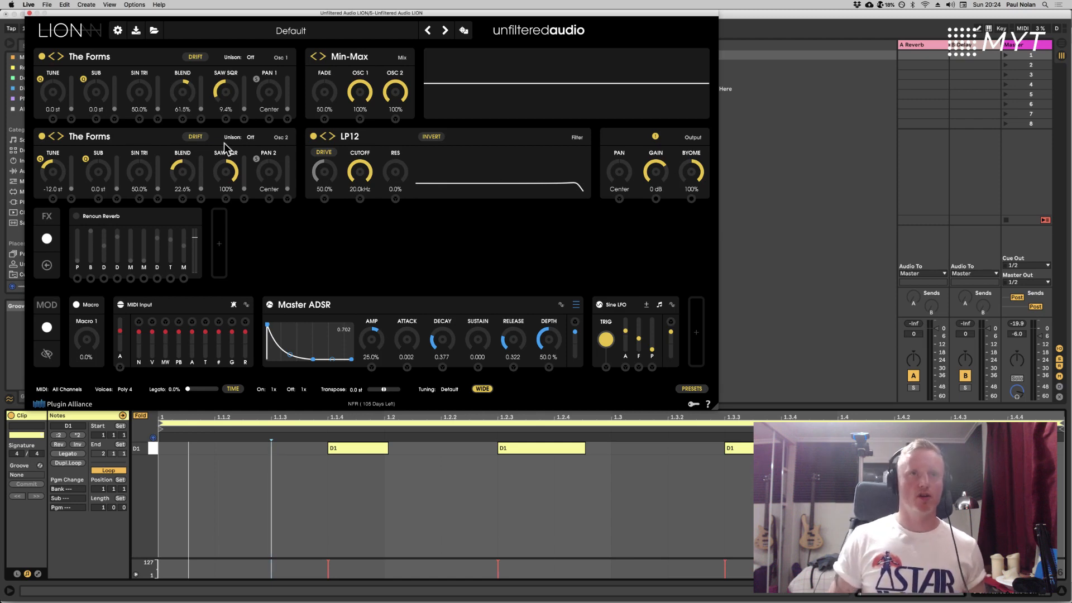
drag(358, 175, 369, 223)
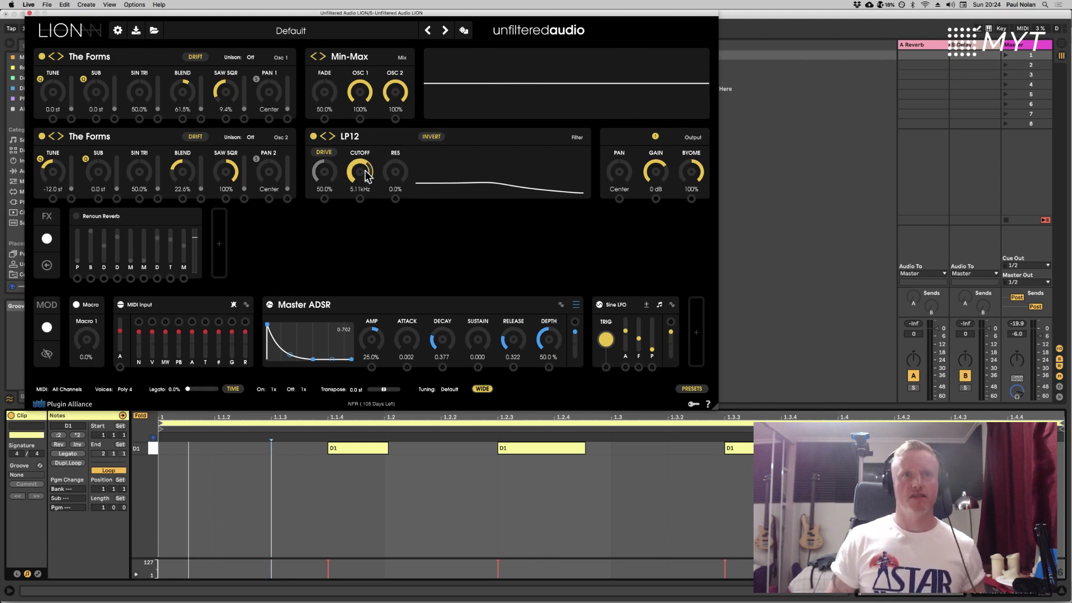
drag(360, 172, 359, 220)
key(space)
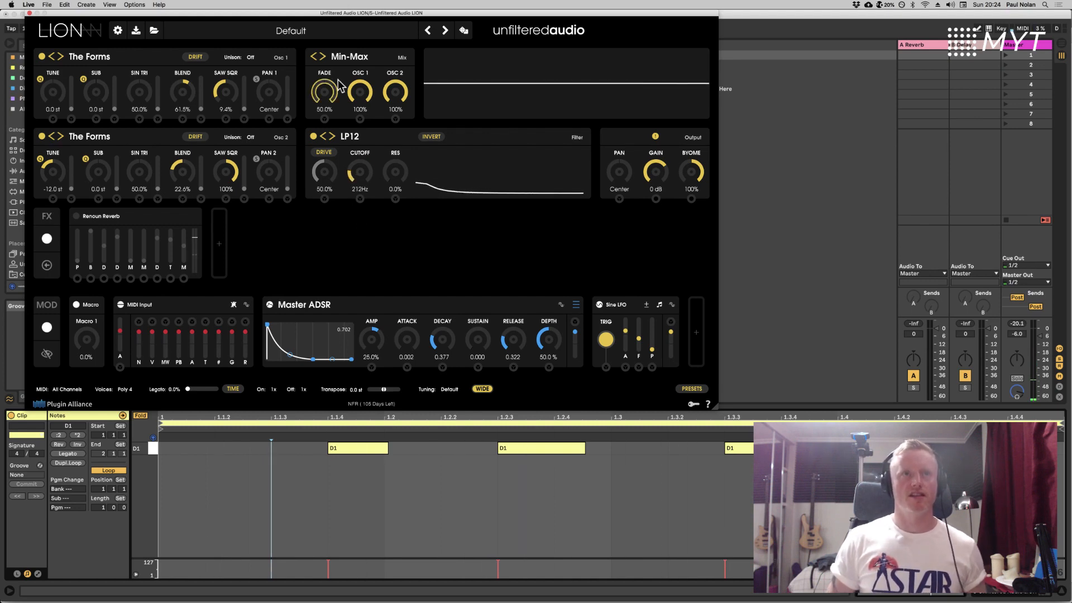
Step: Move the LION window aside to reveal the Live session and bring it back over the session view
drag(327, 13, 653, 190)
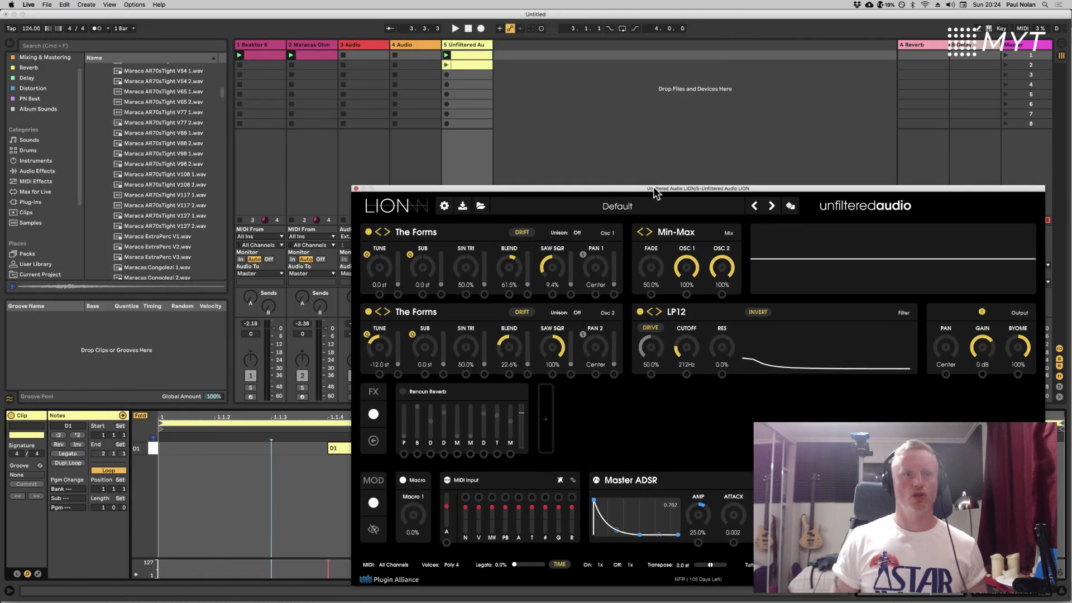
drag(396, 186, 45, 5)
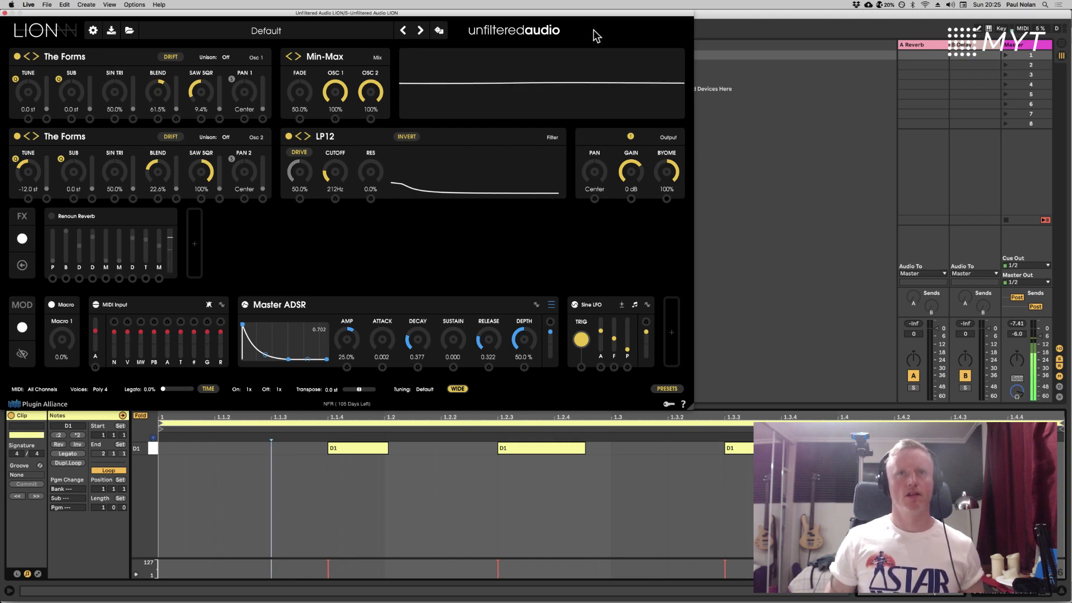
drag(591, 15, 607, 16)
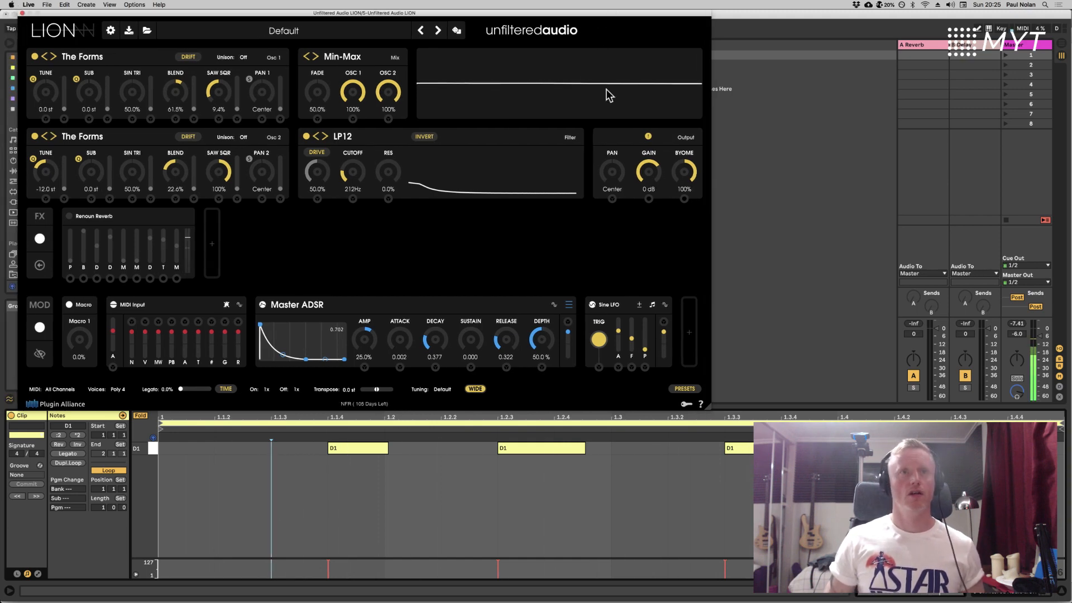
Step: Raise the LP12 Cutoff to 563 Hz and set the output Gain to 0.1 dB
drag(352, 174, 353, 166)
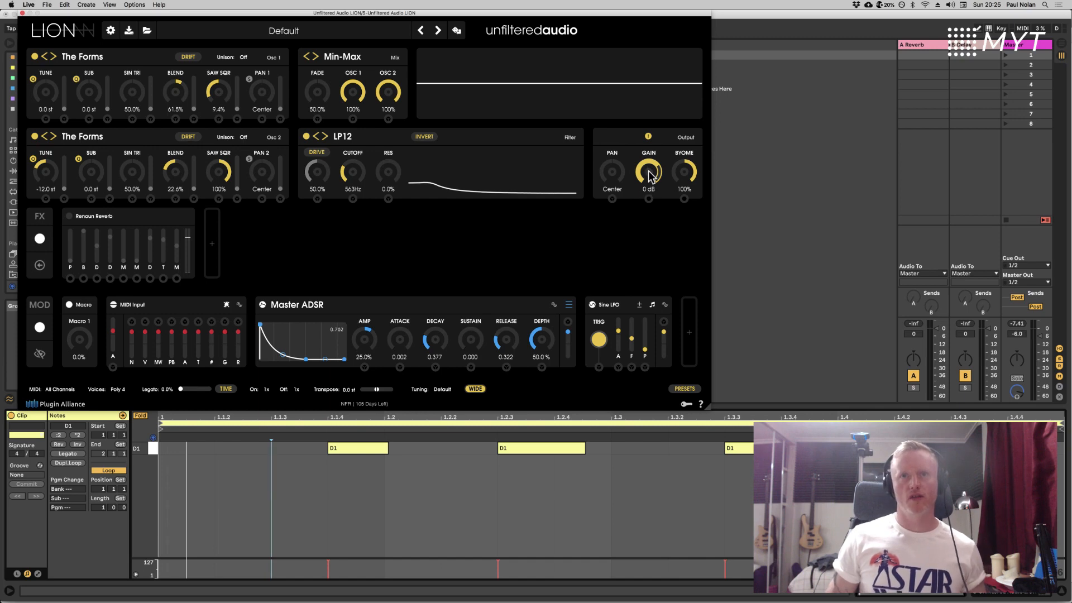
mouse_move(651, 177)
mouse_down()
mouse_move(655, 120)
mouse_move(661, 171)
mouse_up()
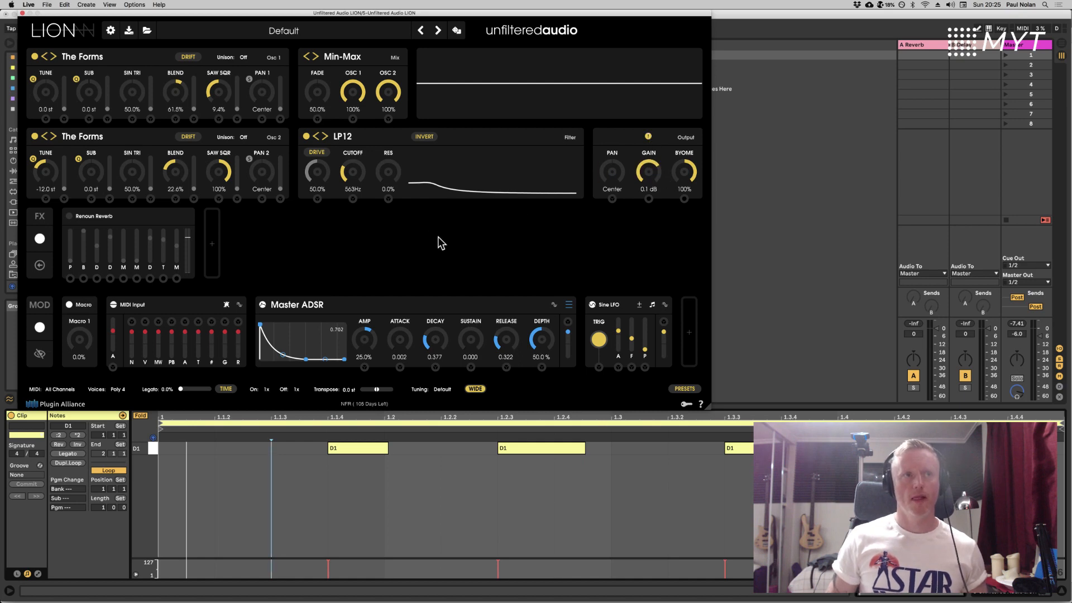
Step: Add a Contrast distortion after Renoun Reverb and set its Amount to 30.6% during playback
click(214, 225)
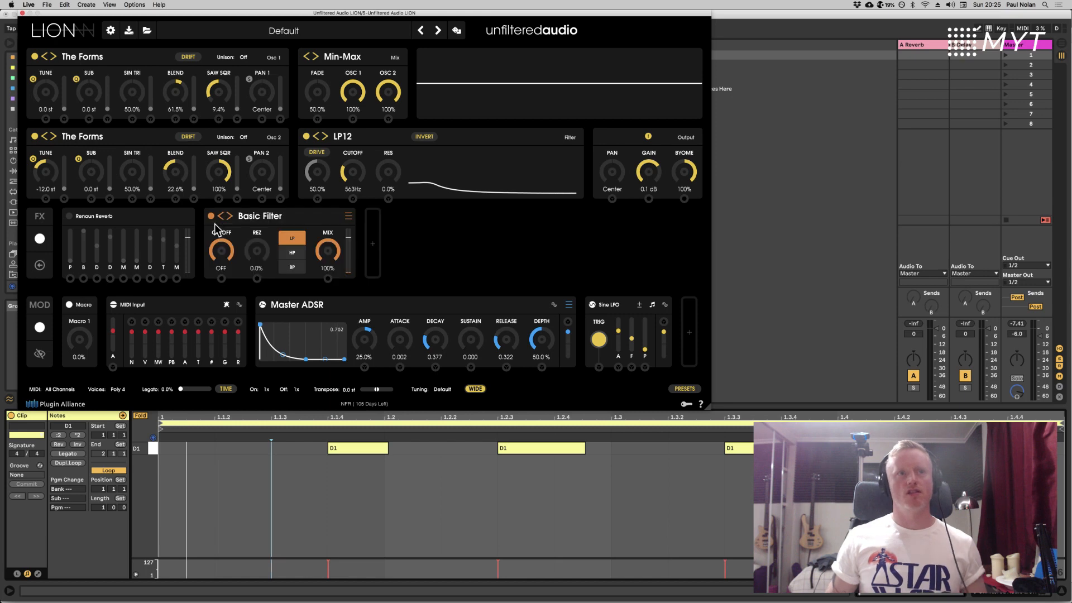
click(351, 220)
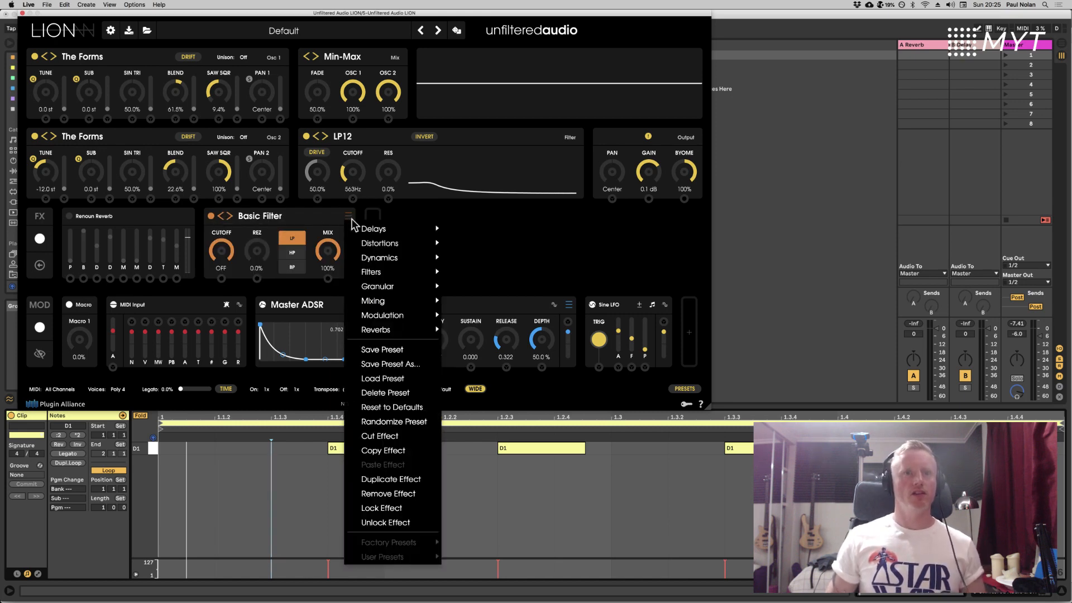
mouse_move(421, 243)
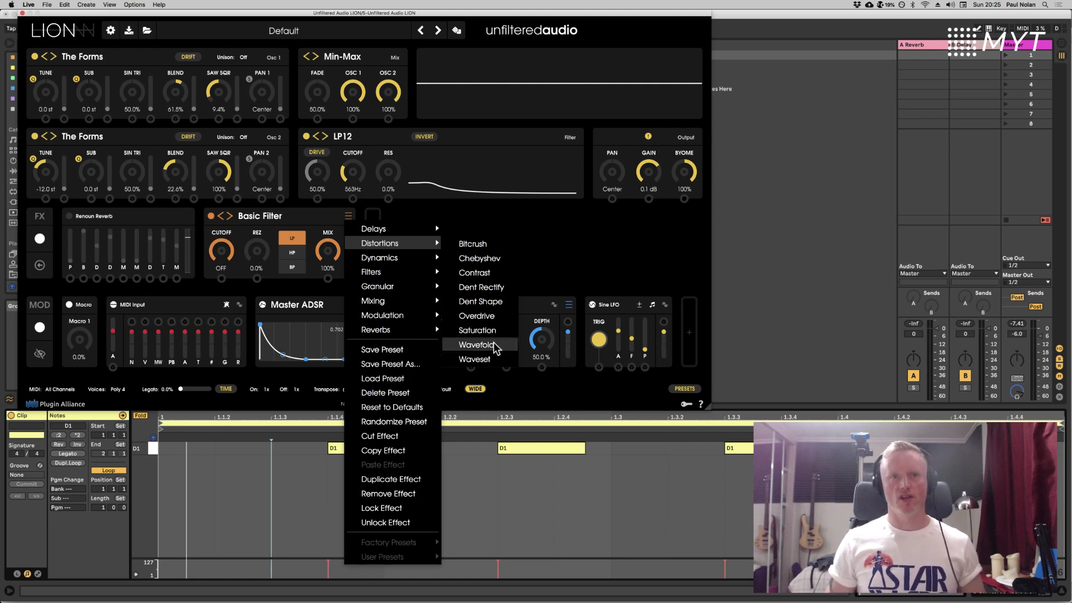
click(503, 274)
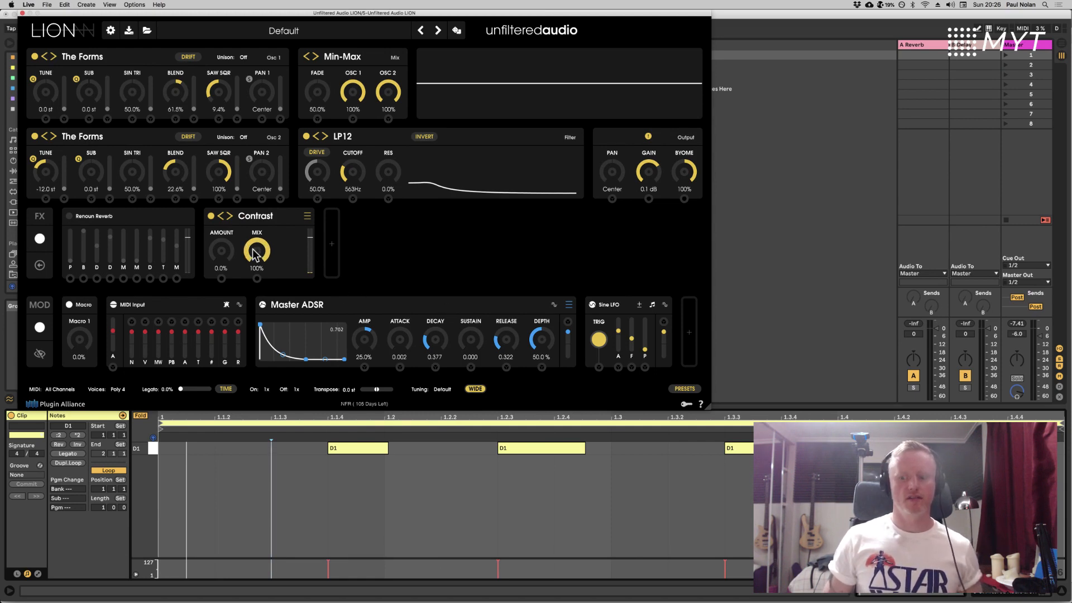
key(space)
drag(223, 249, 227, 214)
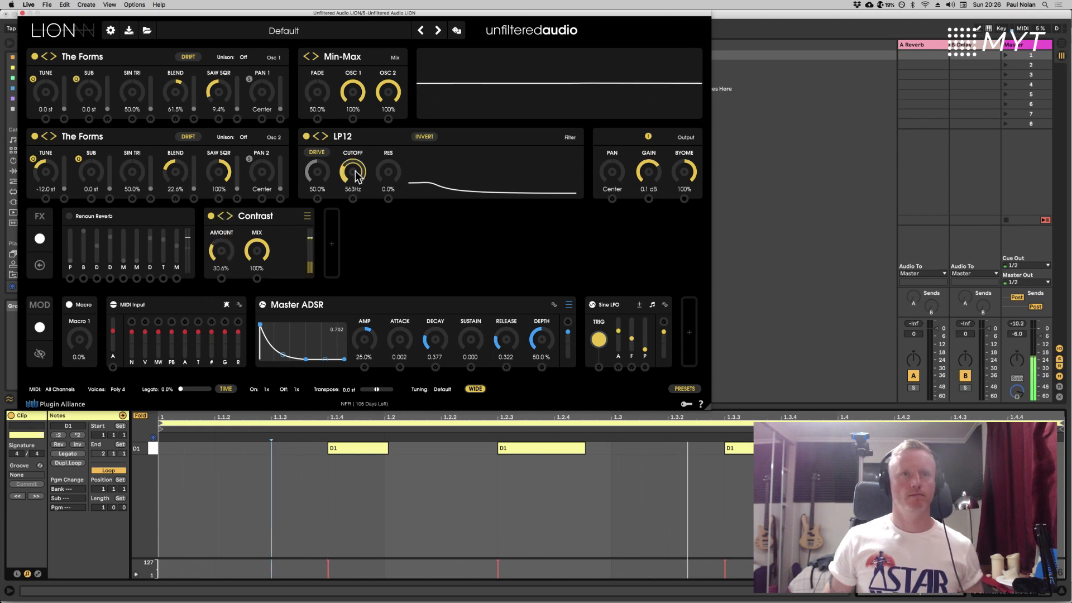
Step: Sweep the LP12 filter upward with added resonance and settle on Cutoff 189 Hz and Res 26.1%
drag(357, 176, 363, 154)
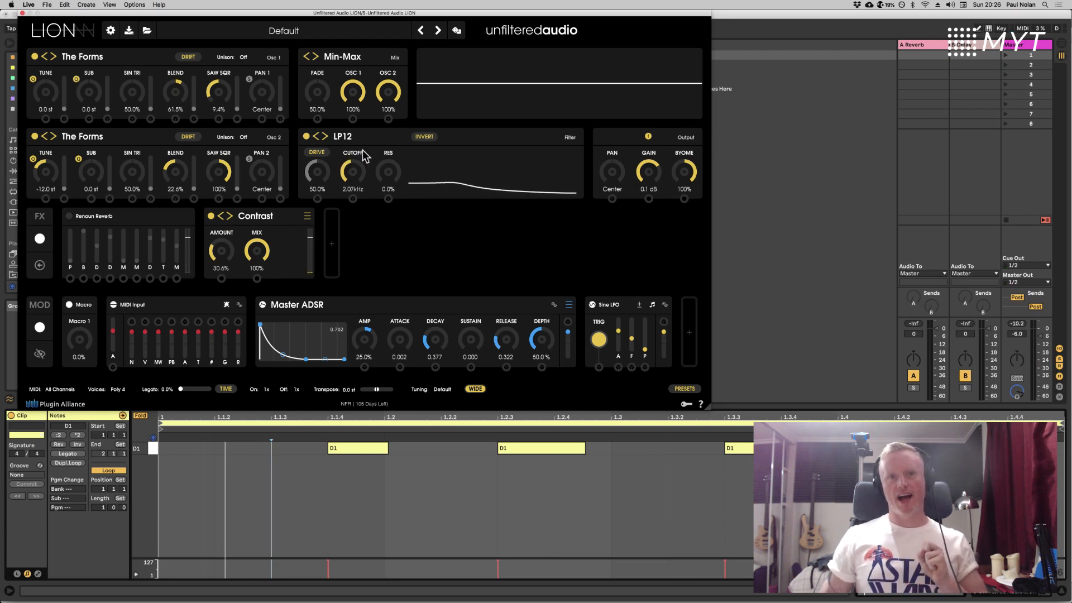
drag(361, 158, 400, 128)
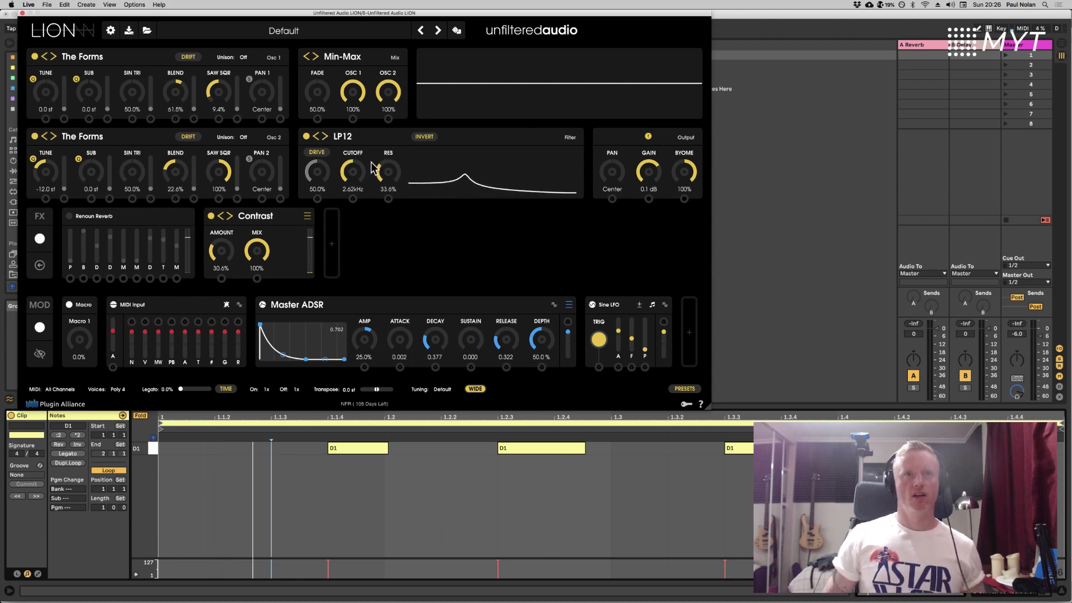
drag(353, 172, 353, 214)
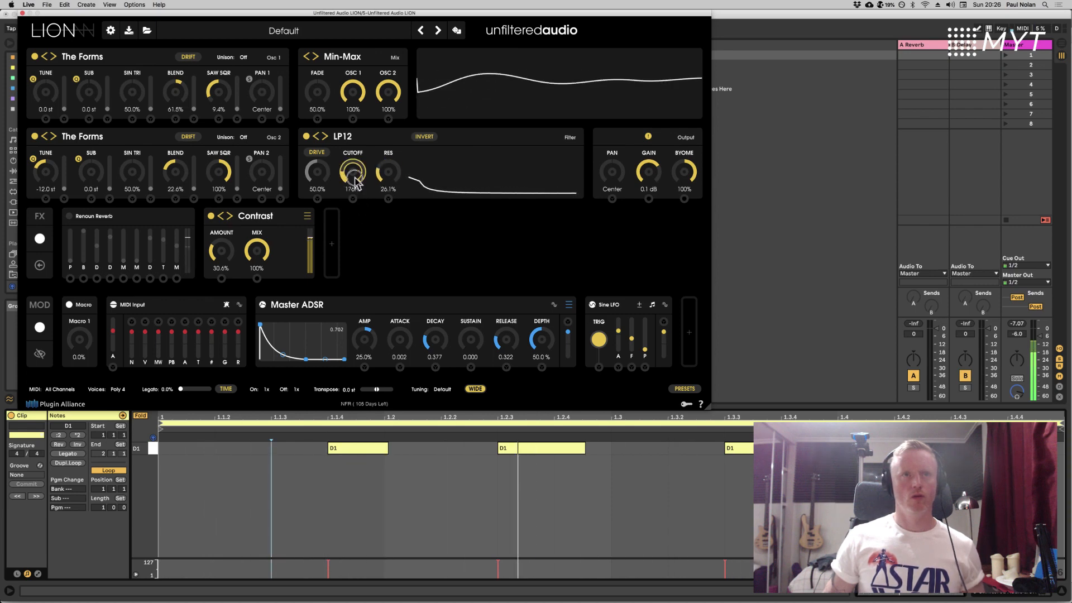
drag(353, 177, 353, 175)
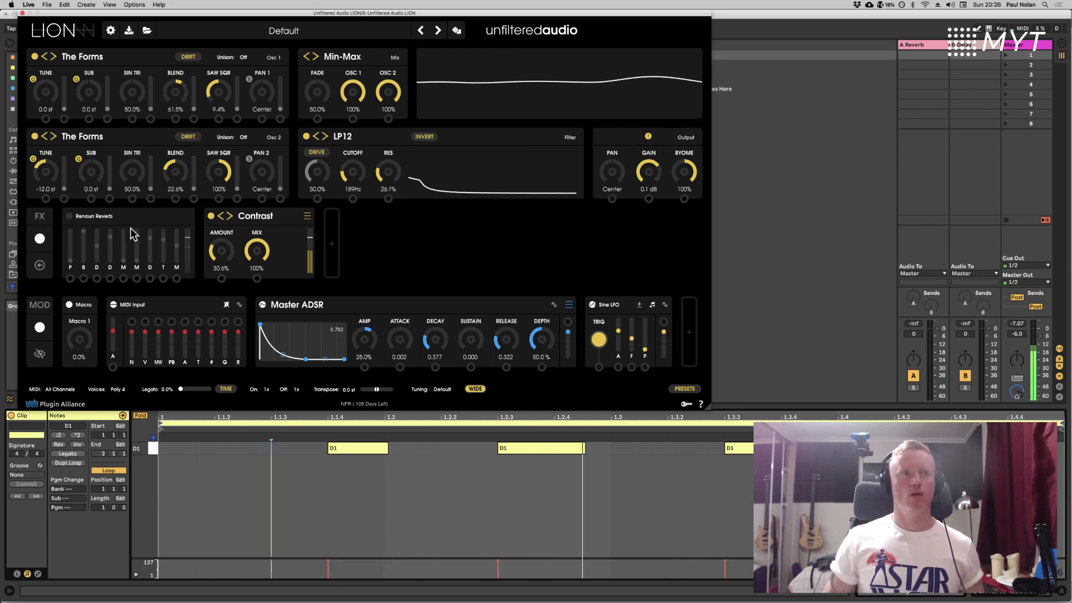
Step: Add a Tape Delay after Contrast with Delay 1/8th D, Feedback 30.4% and Mix 26.3%
click(334, 244)
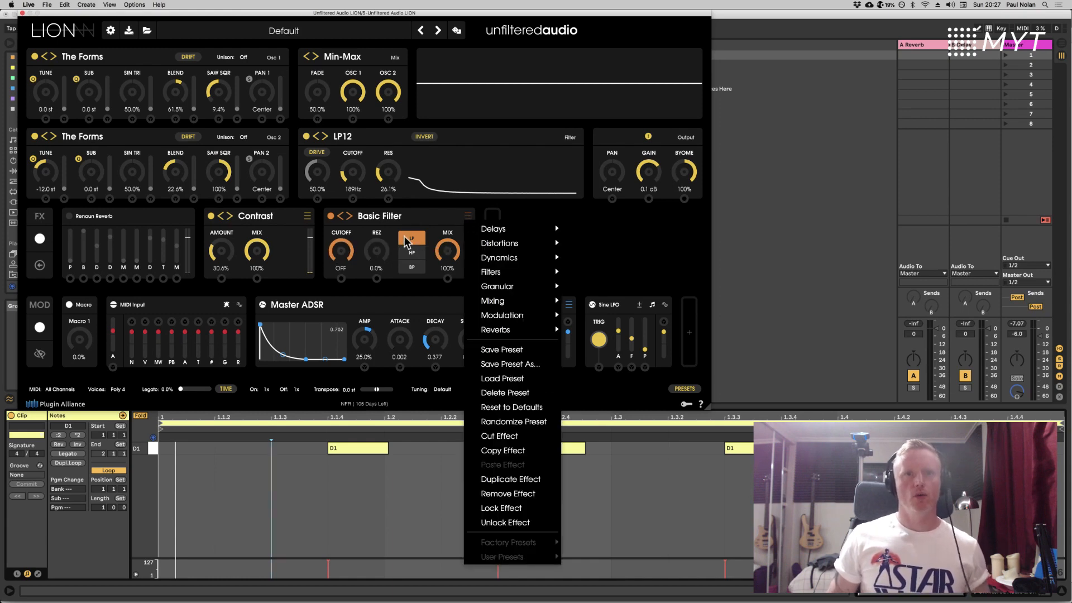
mouse_move(519, 229)
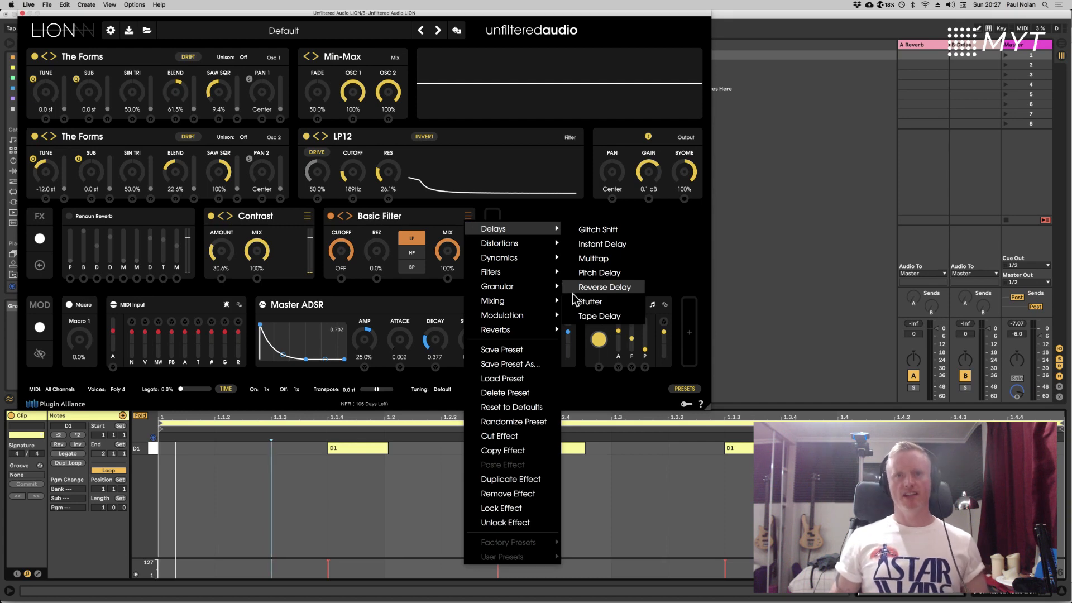
click(622, 321)
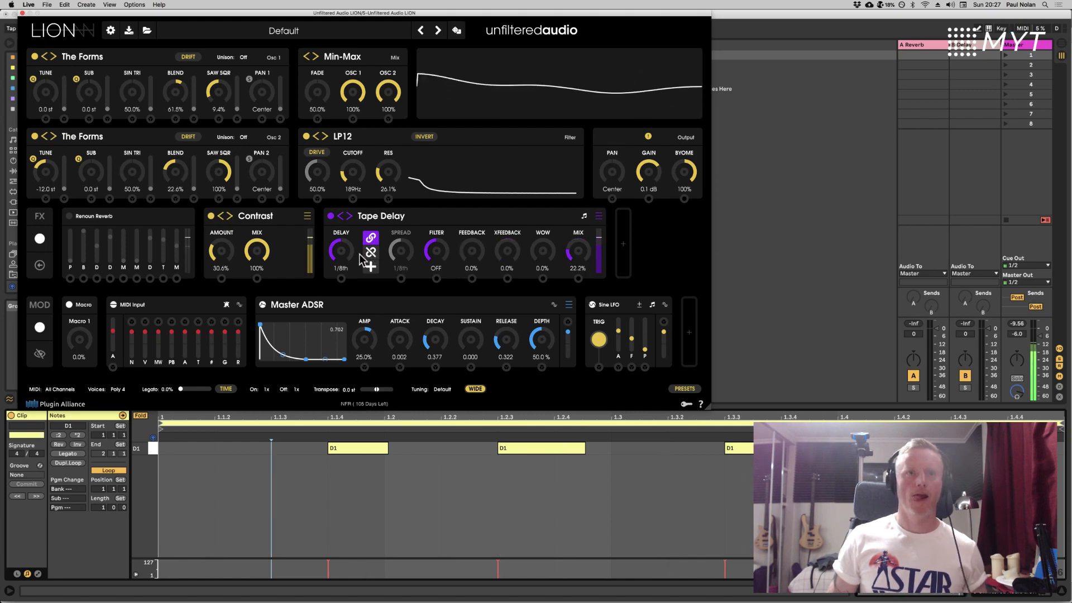
drag(343, 250, 345, 242)
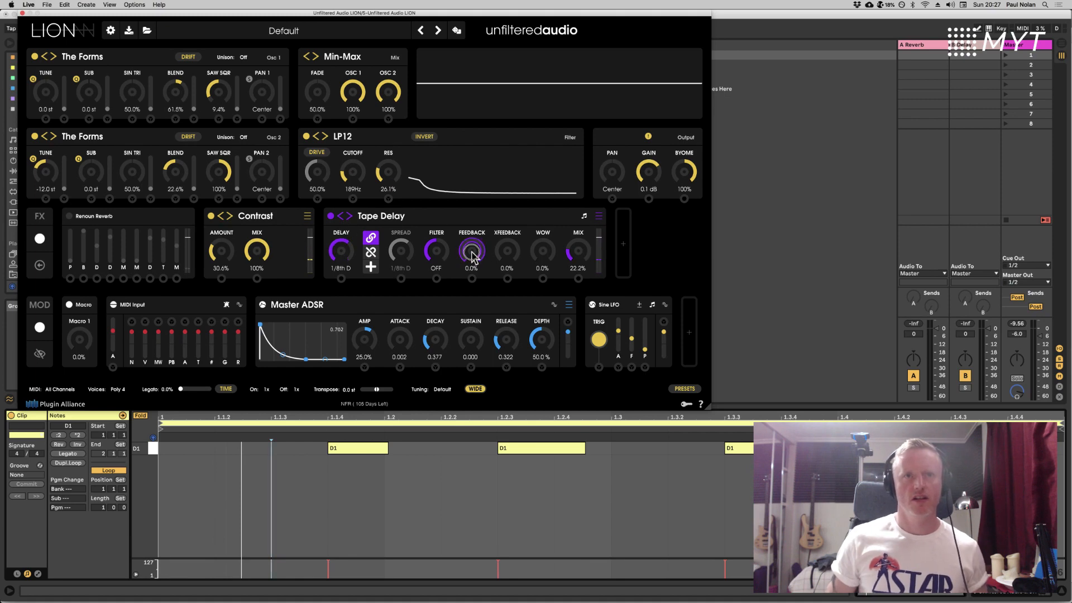
drag(472, 254, 466, 207)
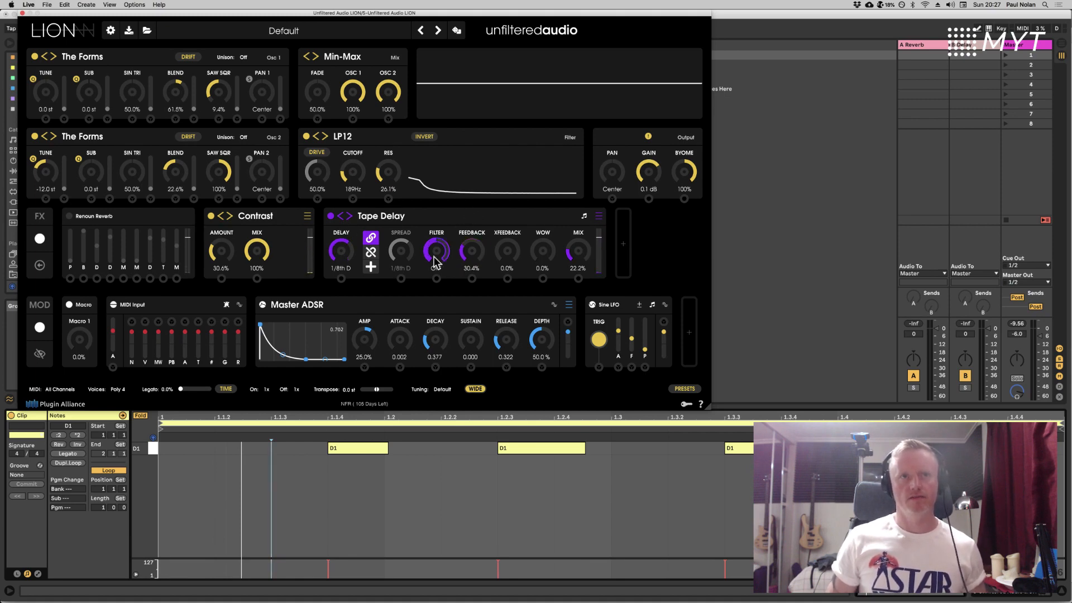
drag(576, 252, 581, 251)
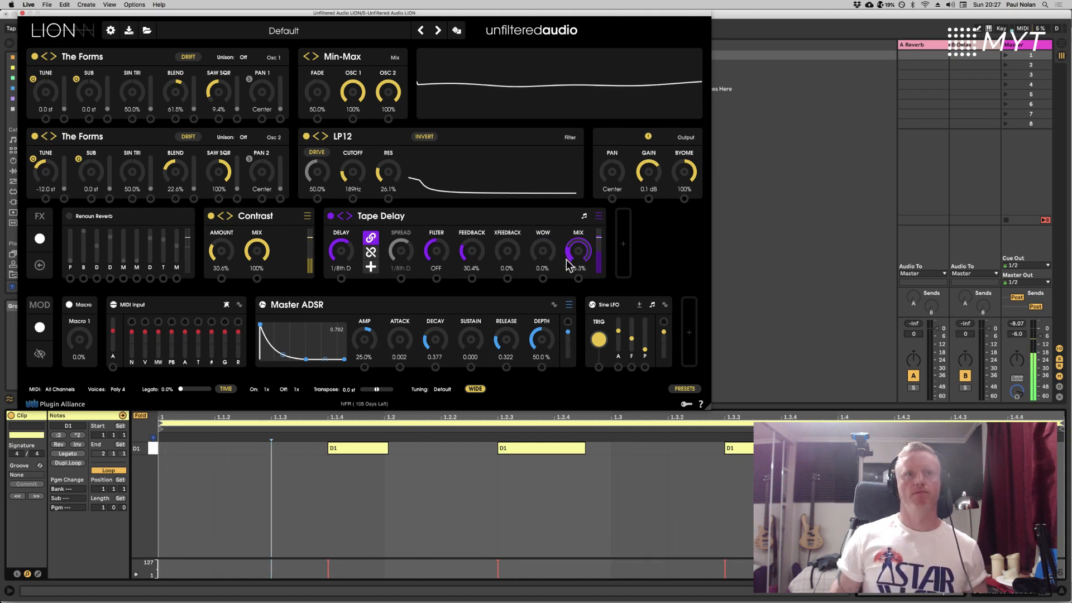
Step: Raise the LP12 Cutoff to 504 Hz and unlink the Tape Delay channels, with Spread 1/16th, Filter 179 HP and Wow 0.9%
mouse_move(353, 173)
mouse_down()
mouse_move(364, 112)
mouse_move(375, 173)
mouse_move(364, 97)
mouse_move(357, 167)
mouse_up()
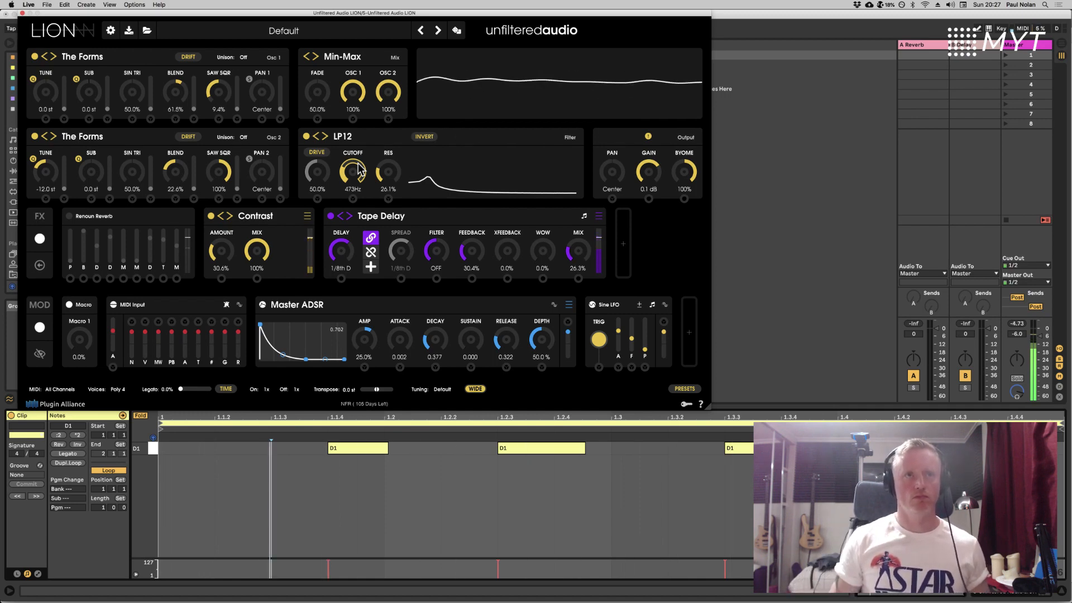
mouse_move(359, 169)
mouse_down()
mouse_move(353, 133)
mouse_move(359, 175)
mouse_up()
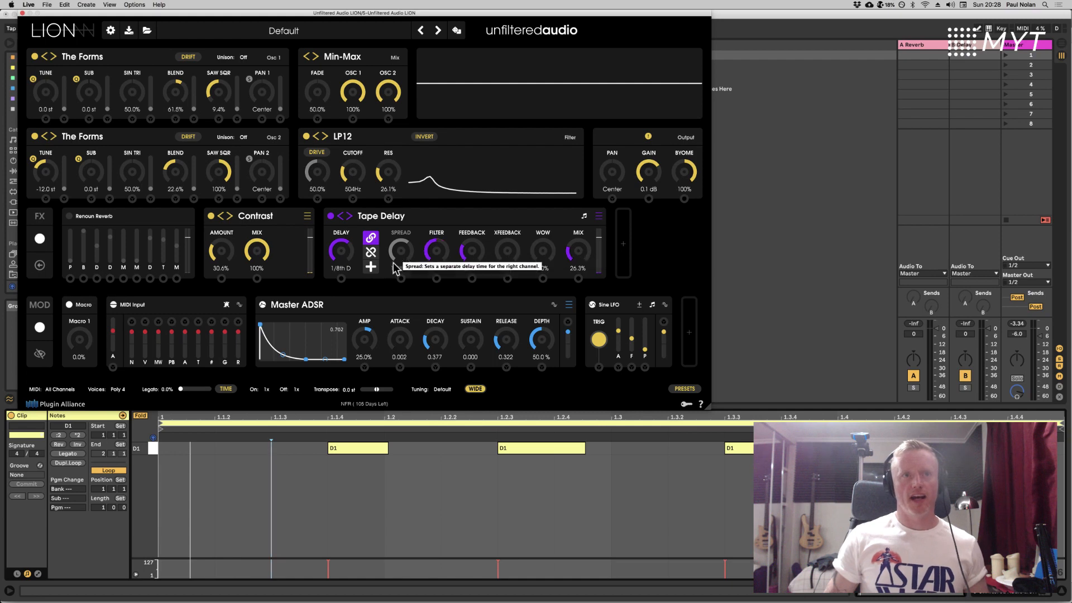
click(372, 253)
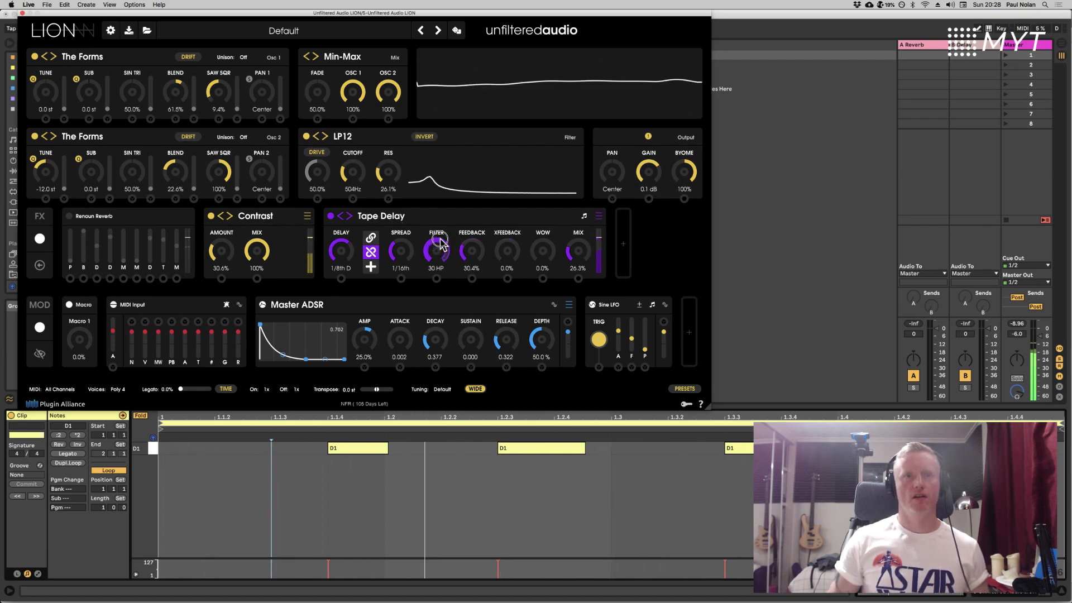
drag(439, 254, 442, 226)
key(space)
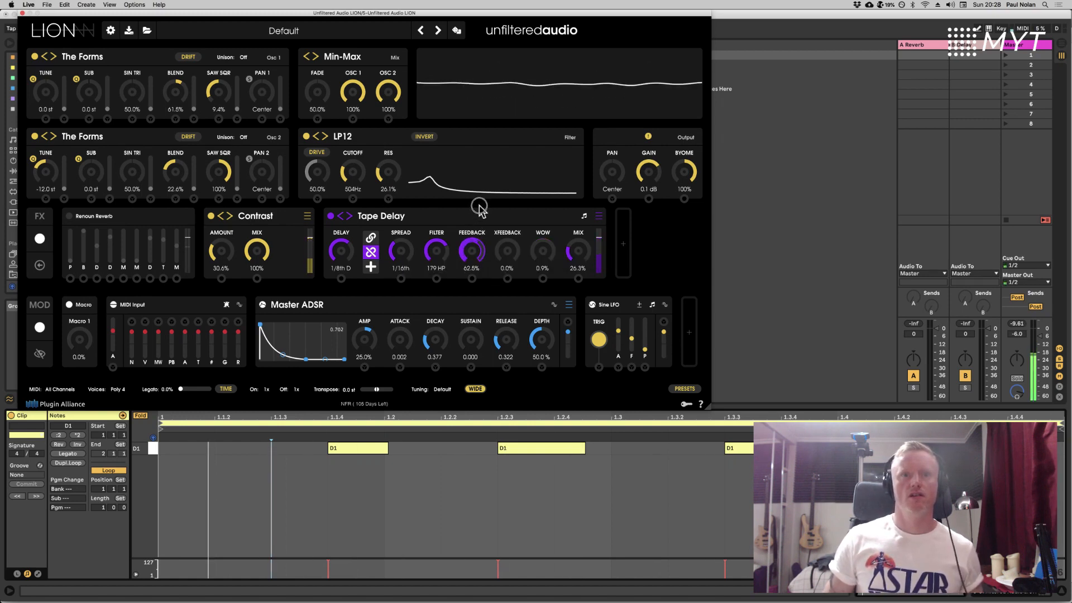
Step: Audition the Tape Delay at Feedback 91.4% and Wow 12.4%, with the LP12 Cutoff lowered to 213 Hz
drag(479, 206, 492, 167)
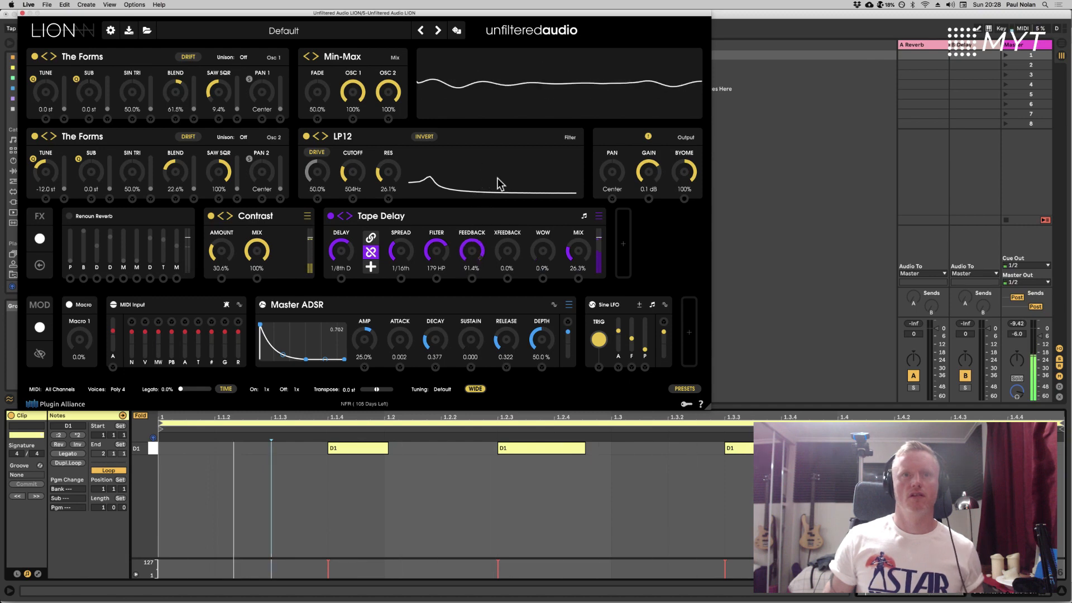
drag(546, 267, 547, 235)
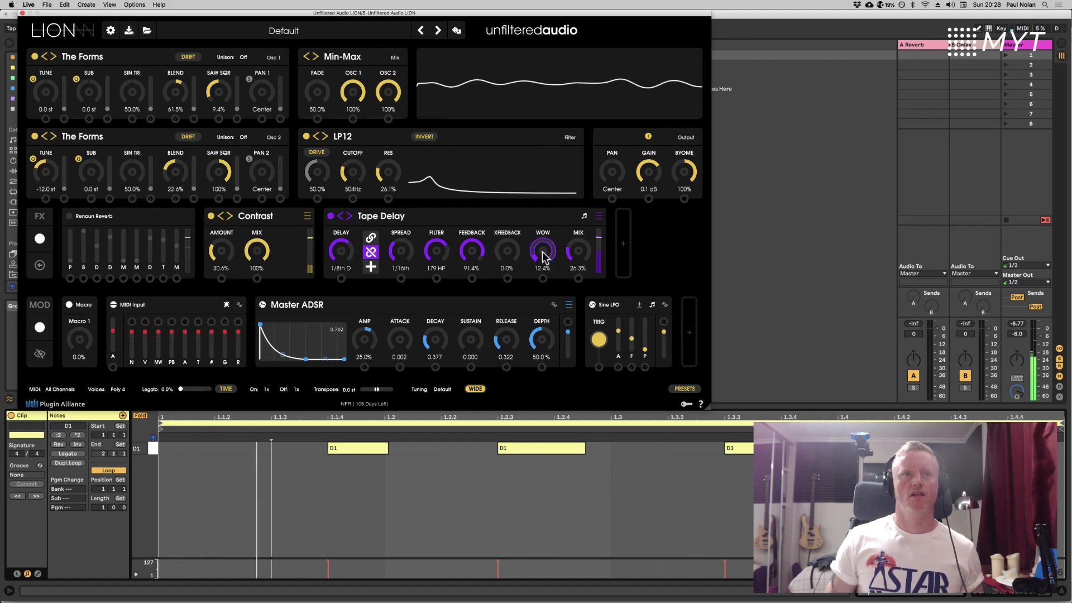
mouse_move(364, 172)
mouse_down()
mouse_move(364, 132)
mouse_move(375, 180)
mouse_up()
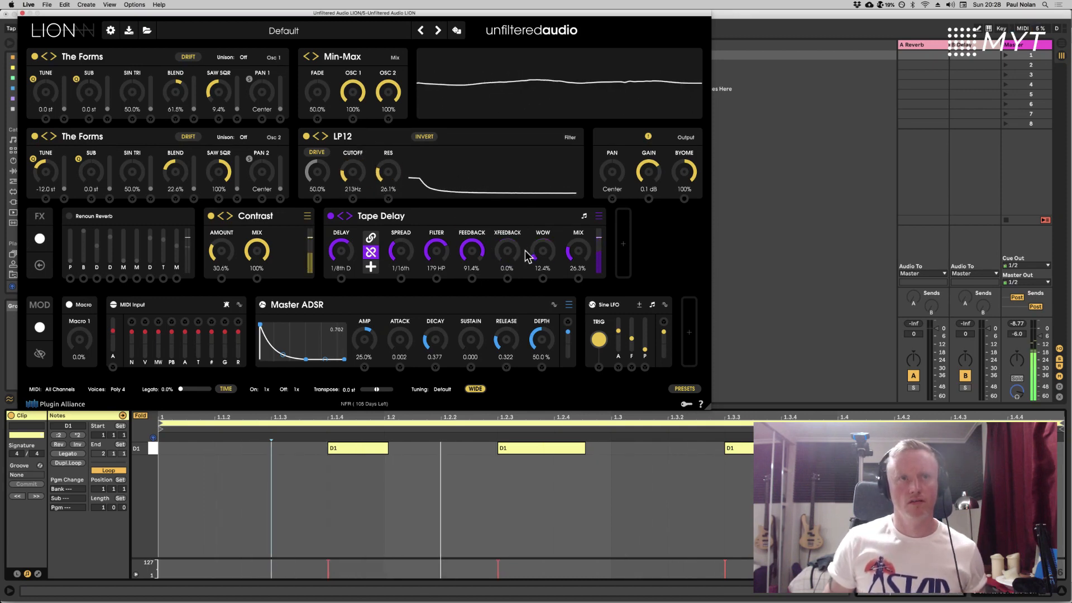
Step: Try the Tape Delay's Feedback at 60.0% and 83.9%, and raise its Wow to 41.2%
drag(472, 250, 475, 294)
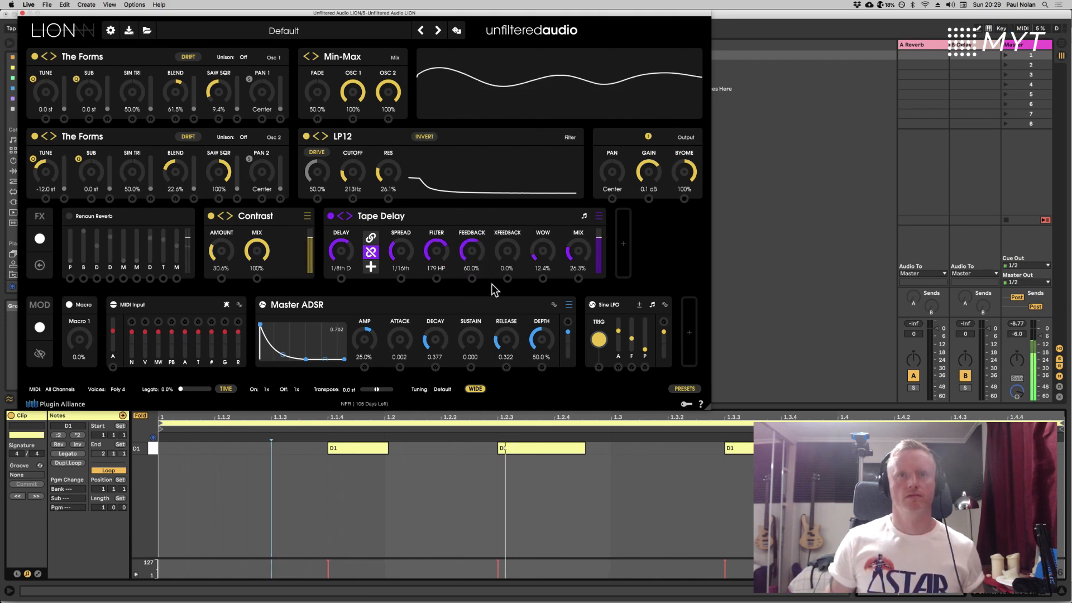
drag(472, 247, 473, 213)
drag(543, 249, 541, 213)
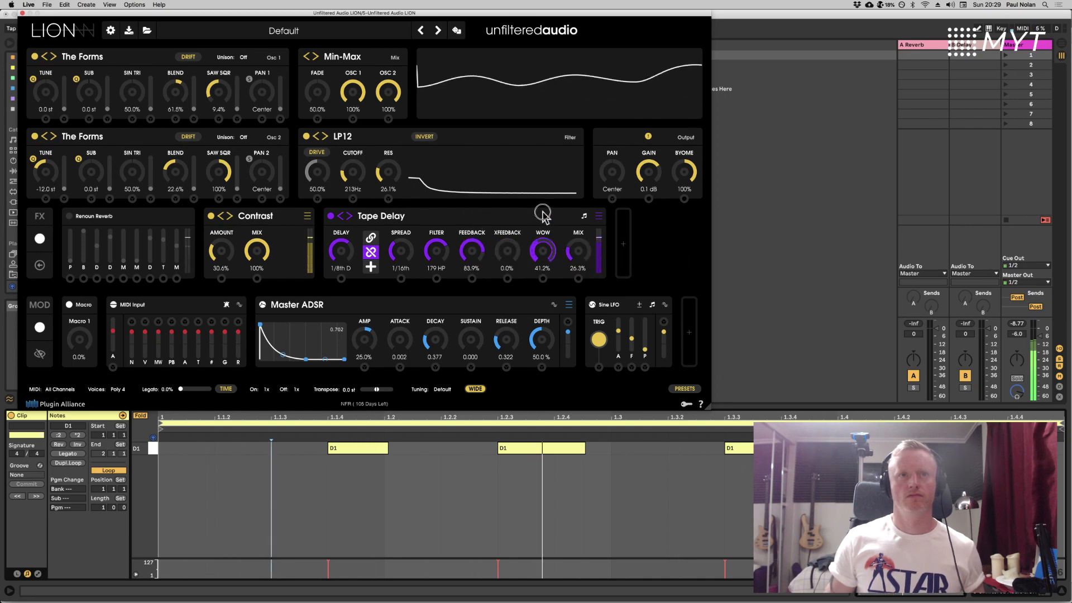
Step: Raise the LP12 Cutoff to 490 Hz and set the Tape Delay's Feedback to 93.6% and Wow to 4.5%
mouse_move(358, 174)
mouse_down()
mouse_move(376, 100)
mouse_move(371, 167)
mouse_up()
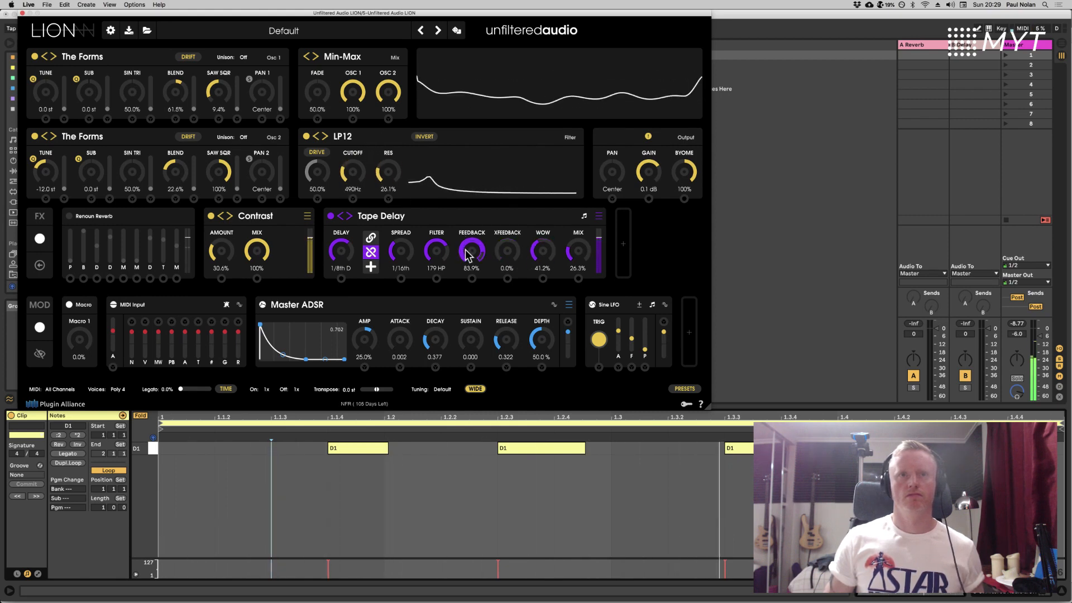
drag(472, 259, 470, 240)
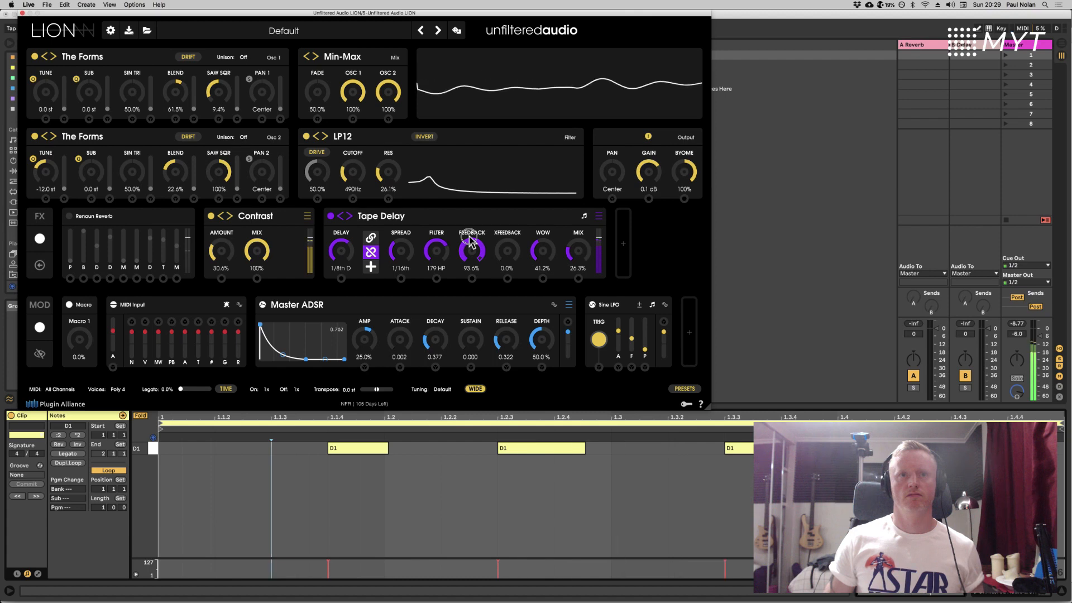
drag(541, 249, 531, 304)
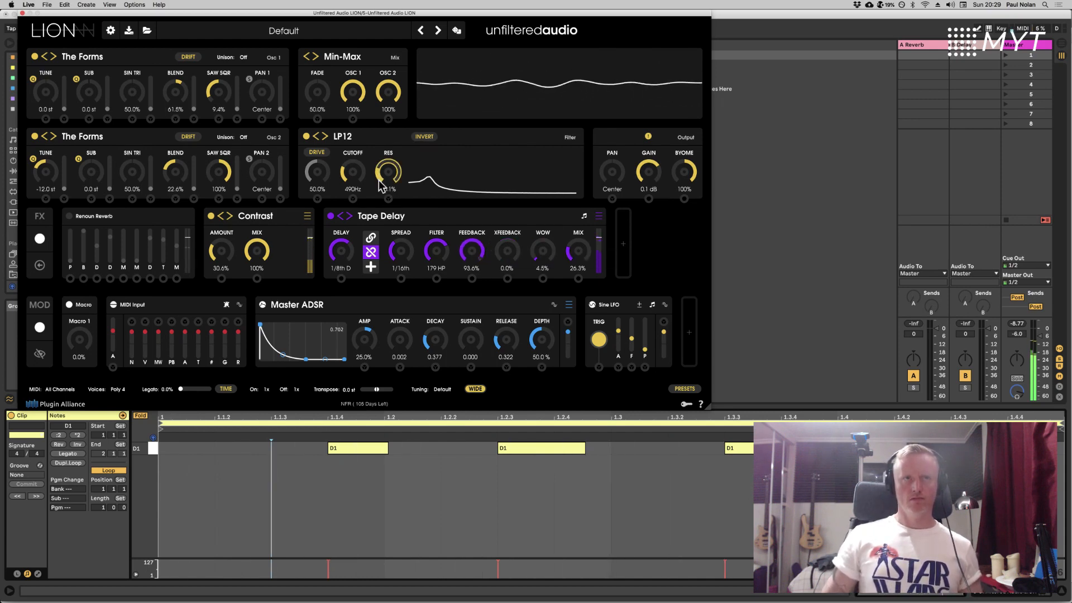
Step: Lower the LP12 Cutoff to 278 Hz and the Tape Delay's Feedback to 70.1%
mouse_move(353, 174)
mouse_down()
mouse_move(369, 95)
mouse_move(369, 180)
mouse_up()
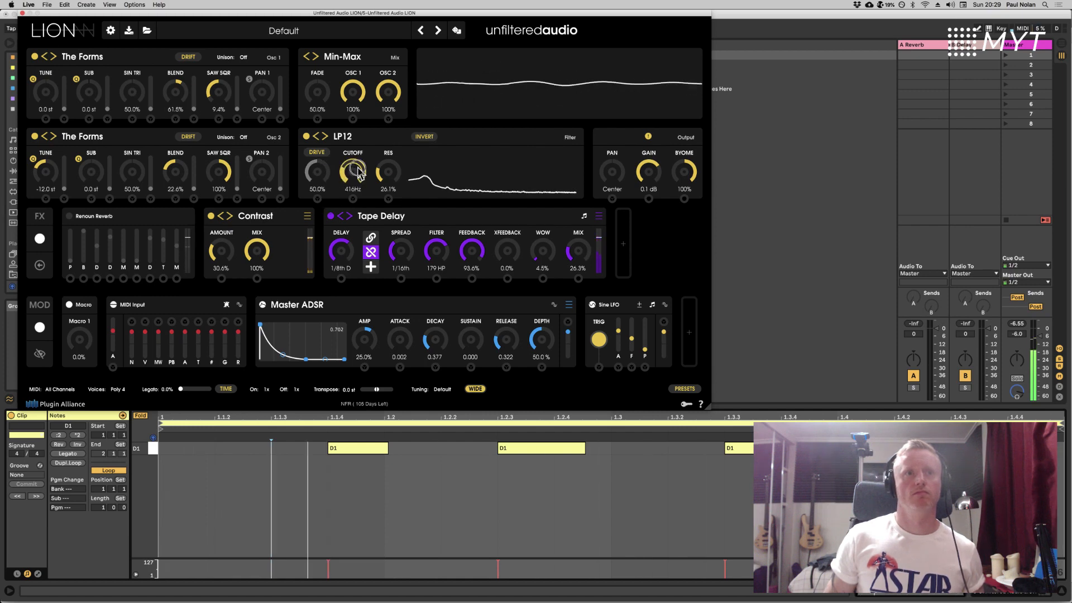
mouse_move(359, 176)
mouse_down()
mouse_move(364, 101)
mouse_move(366, 179)
mouse_up()
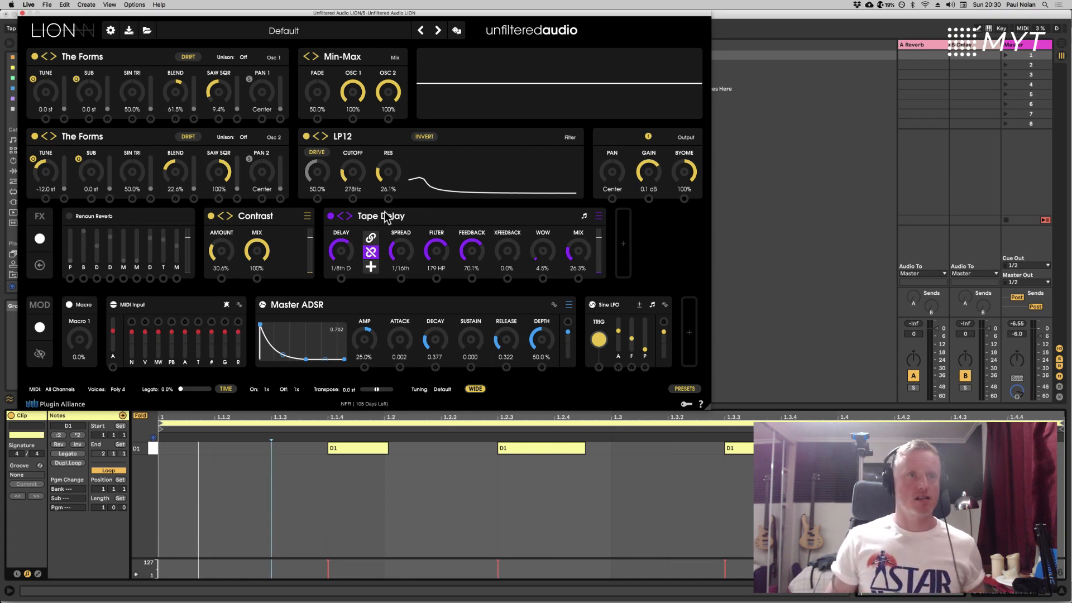
Step: Expand the MIDI Input and Sine LFO modulators and collapse the Master ADSR to its compact view
click(174, 305)
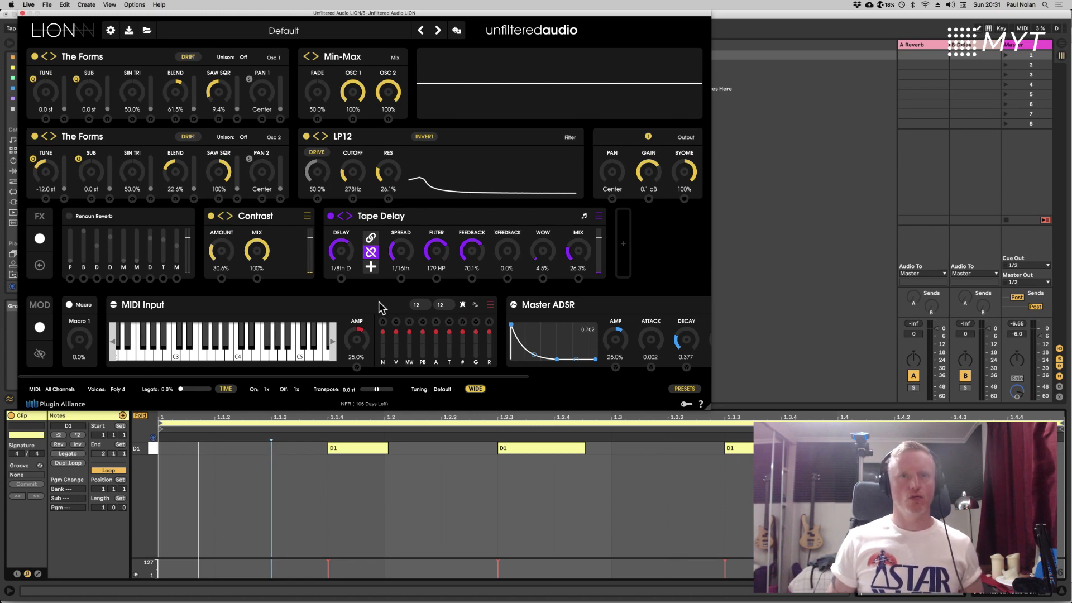
key(super+Tab)
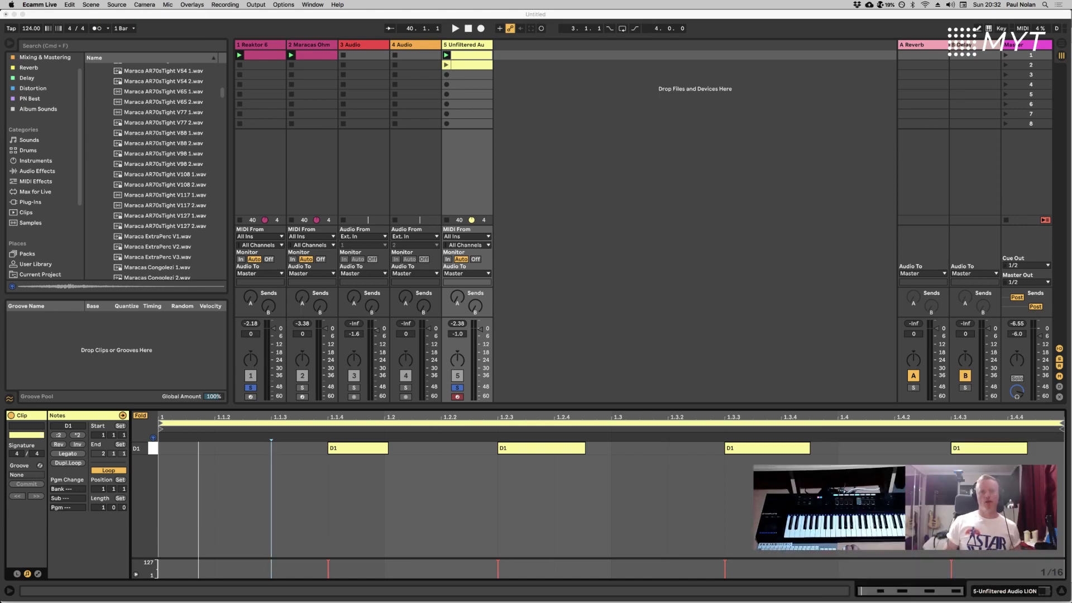
key(super+Tab)
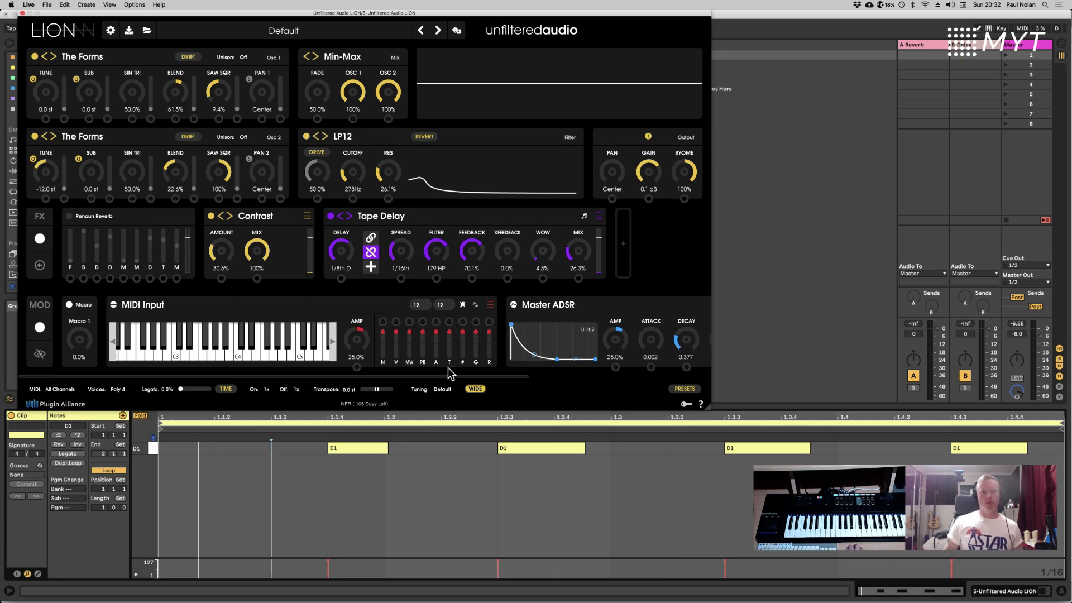
drag(456, 376, 642, 363)
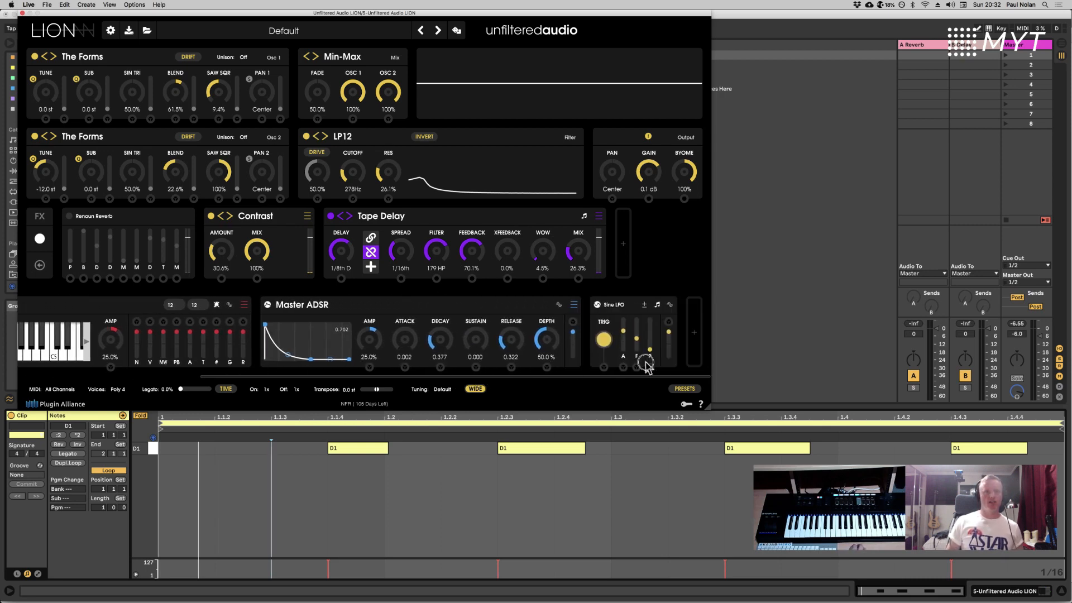
click(356, 306)
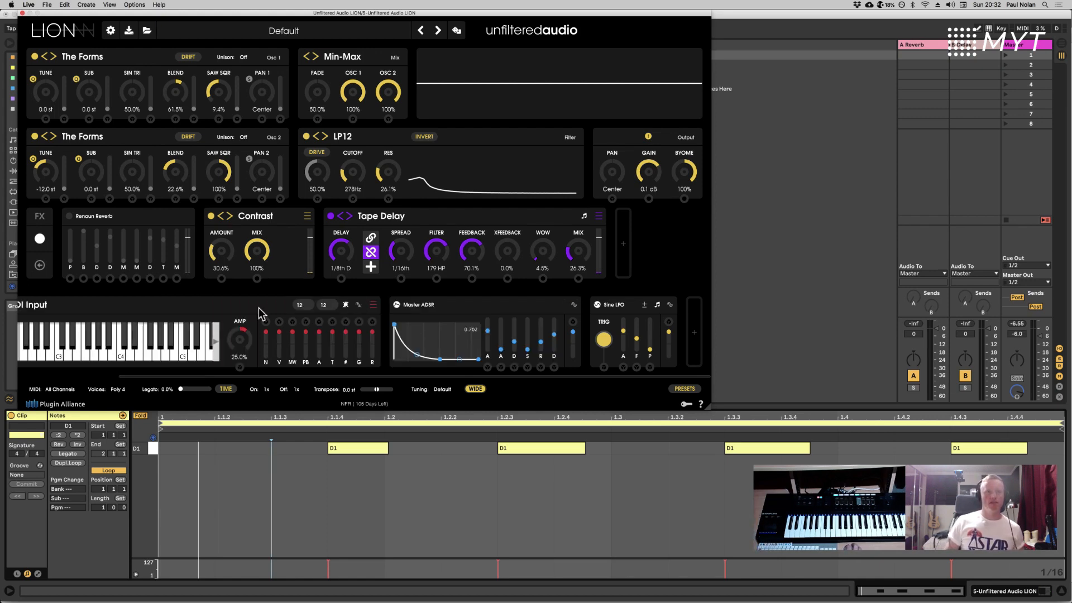
click(622, 305)
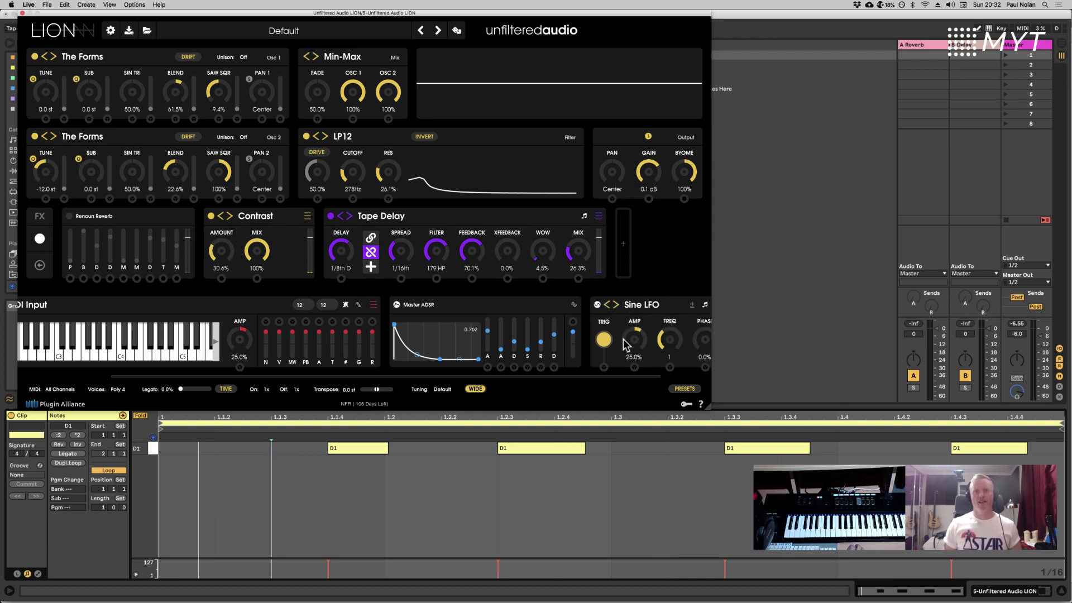
scroll(627, 375, right, 2)
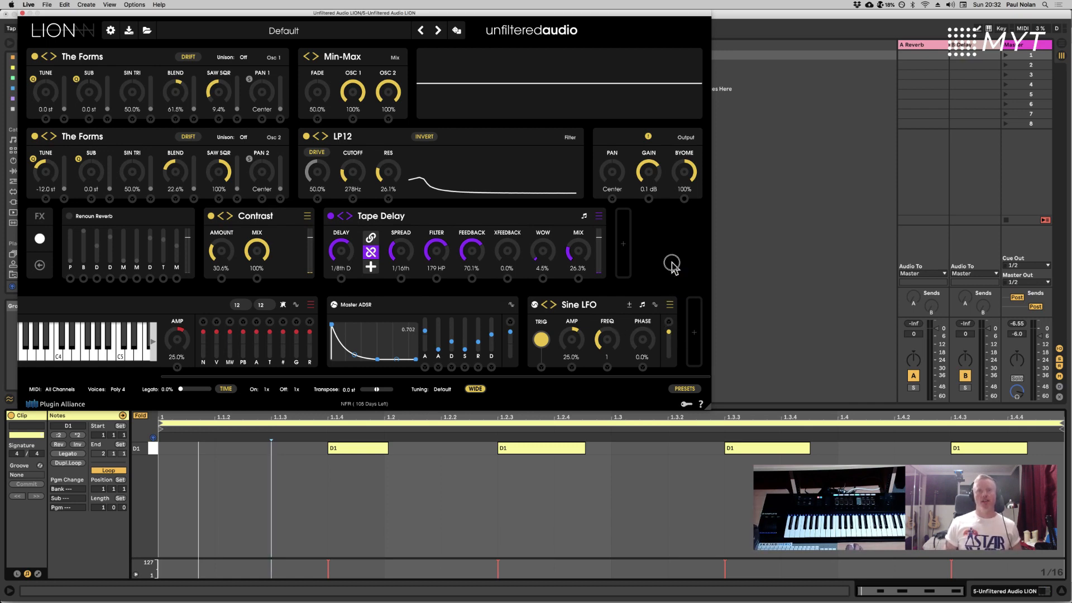
Step: Patch the Sine LFO to the LP12 Cutoff at Freq 8 and Amp 46.5%, with the Cutoff lowered to 229 Hz
drag(668, 322, 353, 199)
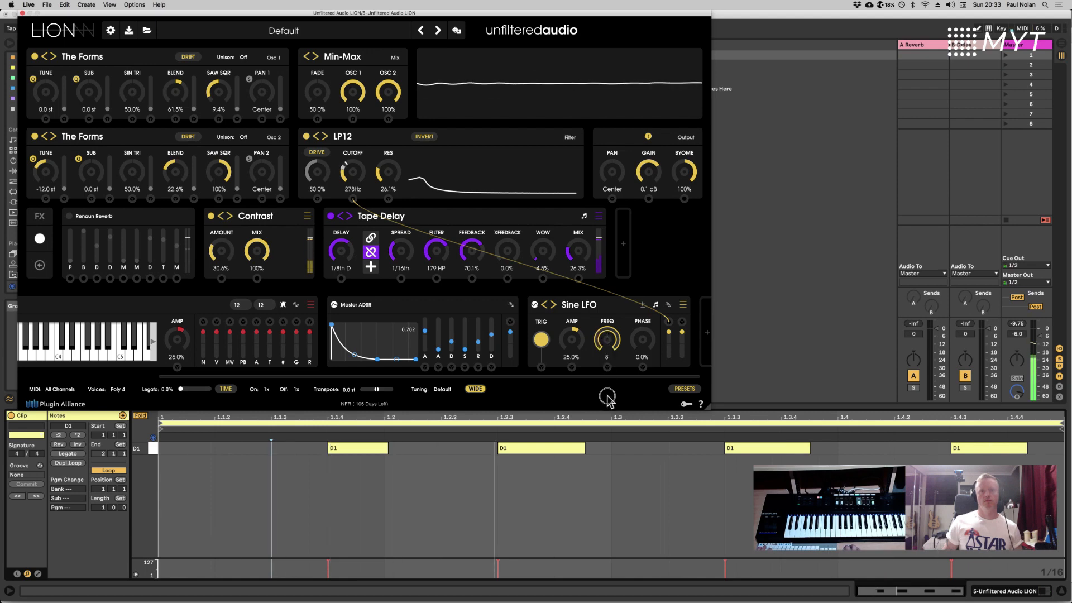
drag(572, 340, 581, 292)
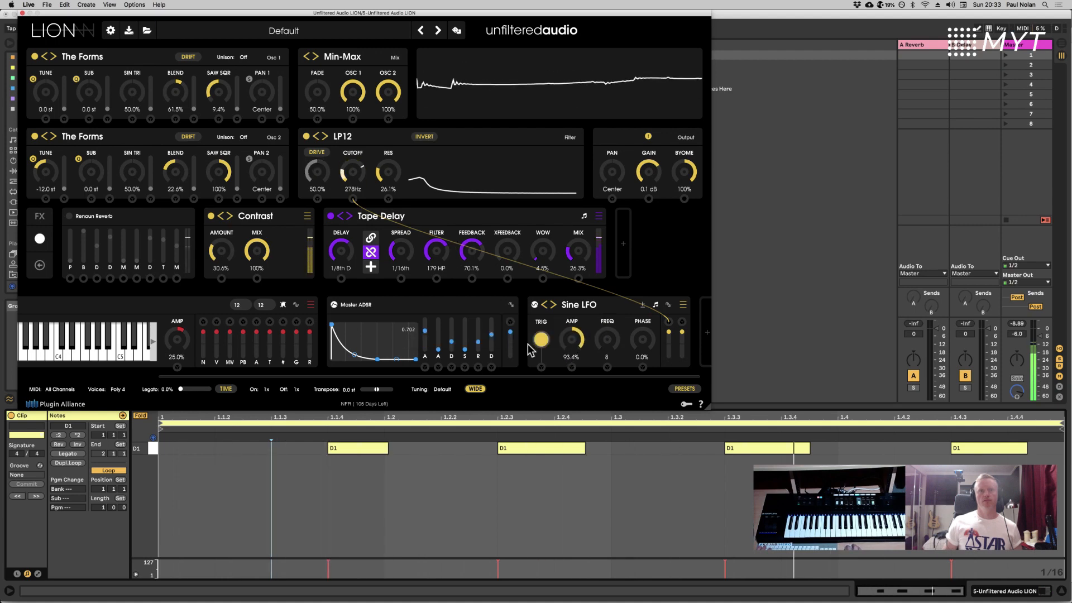
drag(572, 342, 580, 374)
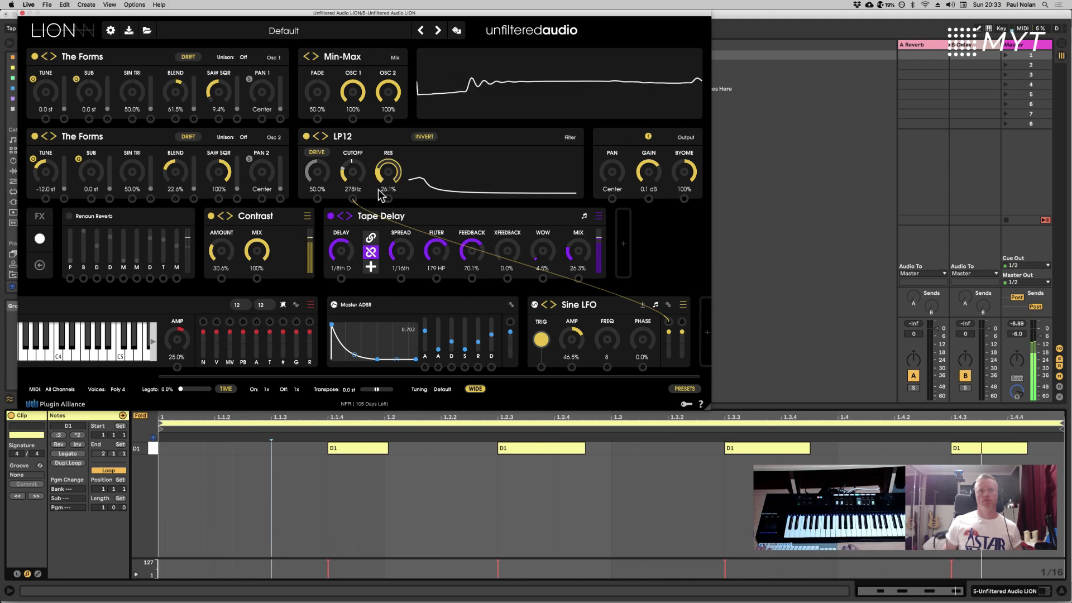
drag(353, 178, 353, 164)
drag(355, 152, 364, 204)
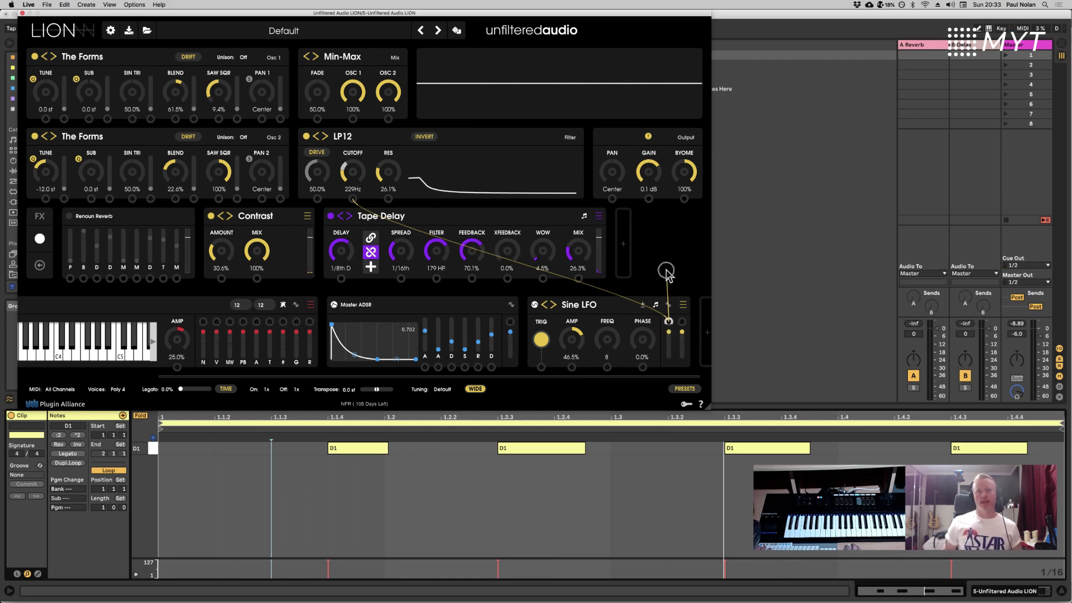
Step: Unpatch the Sine LFO from the LP12 Cutoff, patch it back in and lower the LFO's Amp to 24.6%
drag(666, 319, 655, 280)
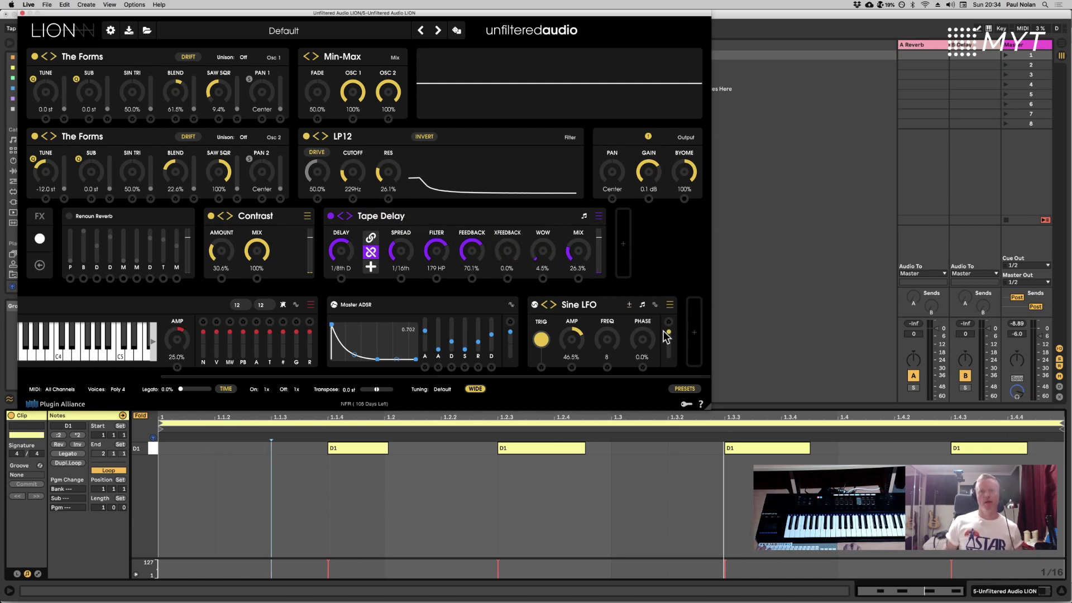
drag(668, 323, 350, 198)
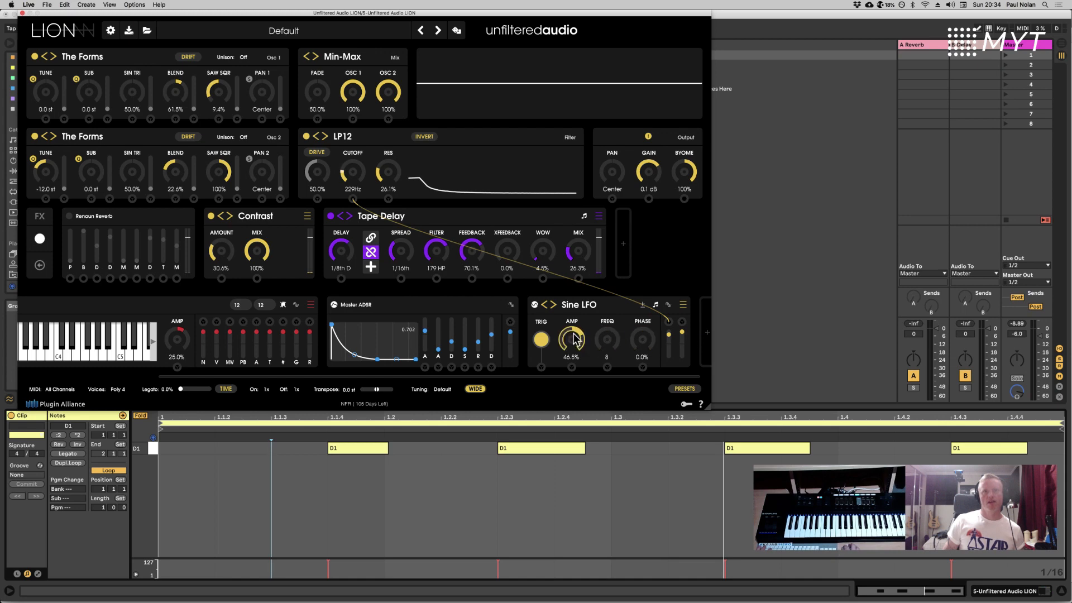
mouse_move(583, 342)
mouse_down()
mouse_move(580, 357)
mouse_move(575, 337)
mouse_up()
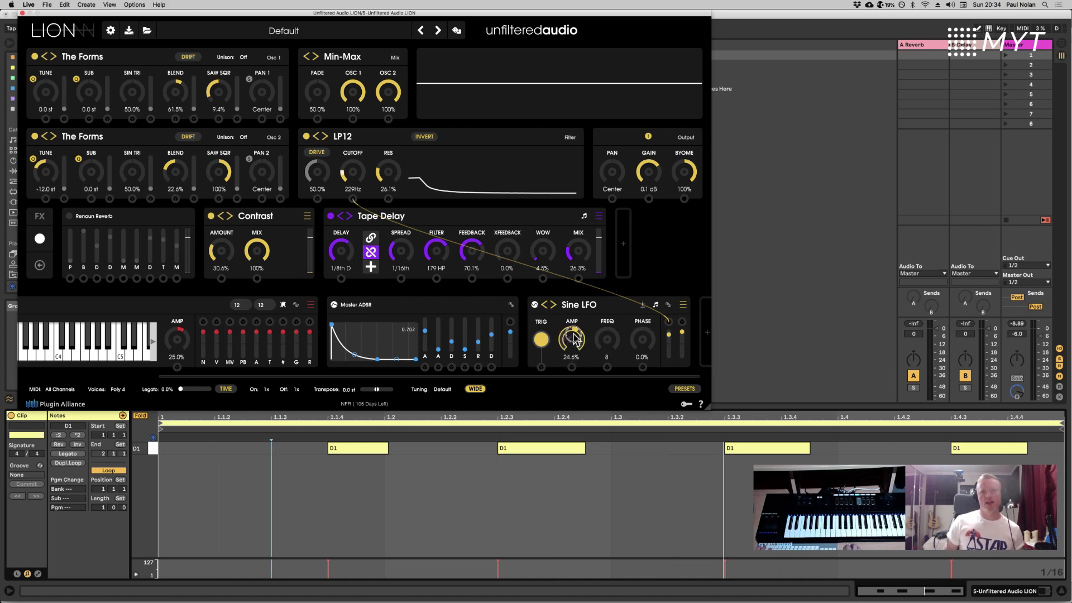
Step: Adjust the depth of the Sine LFO's connection to the Cutoff and raise the LFO's Amp to 53.1%
drag(669, 337, 668, 331)
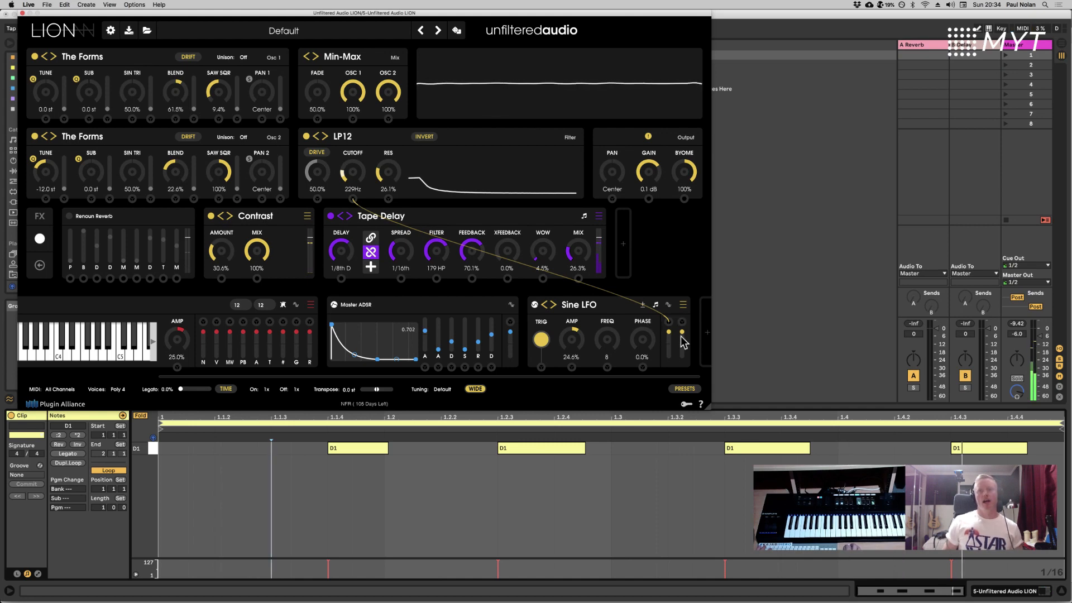
drag(673, 337, 669, 338)
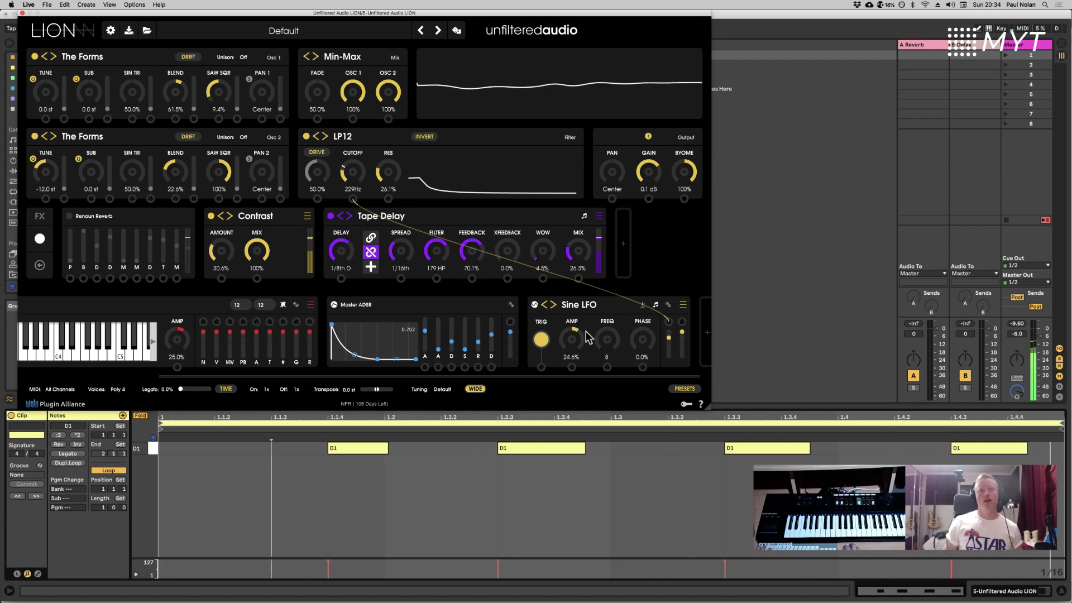
drag(585, 331, 584, 318)
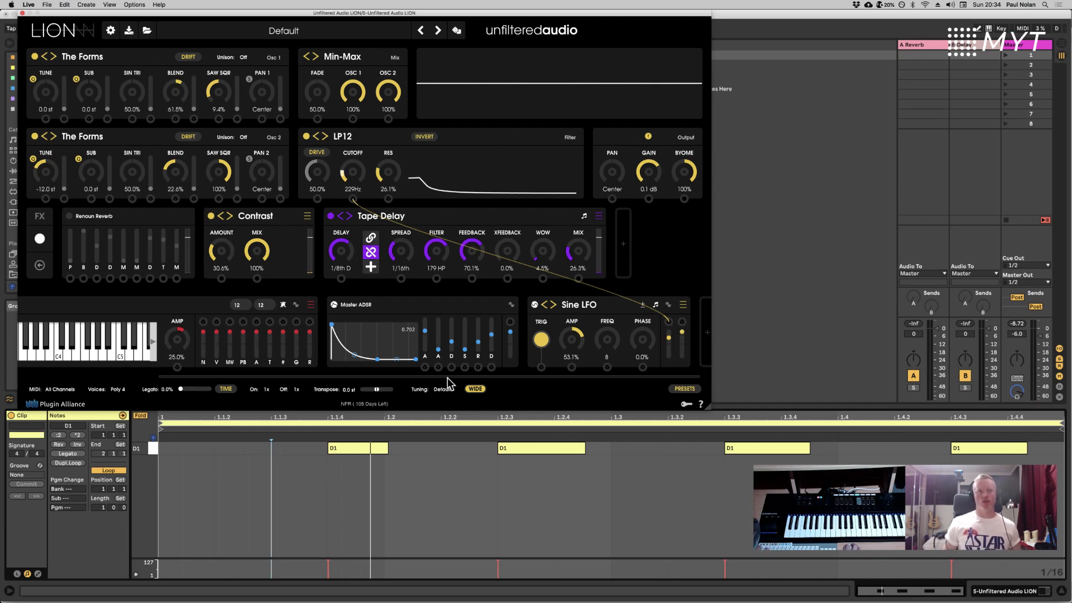
Step: Patch the MIDI Input's Mod Wheel to the LP12 Cutoff, with the Cutoff at 27.8 Hz and the MIDI Input's Amp at 92.7%
drag(448, 377, 501, 379)
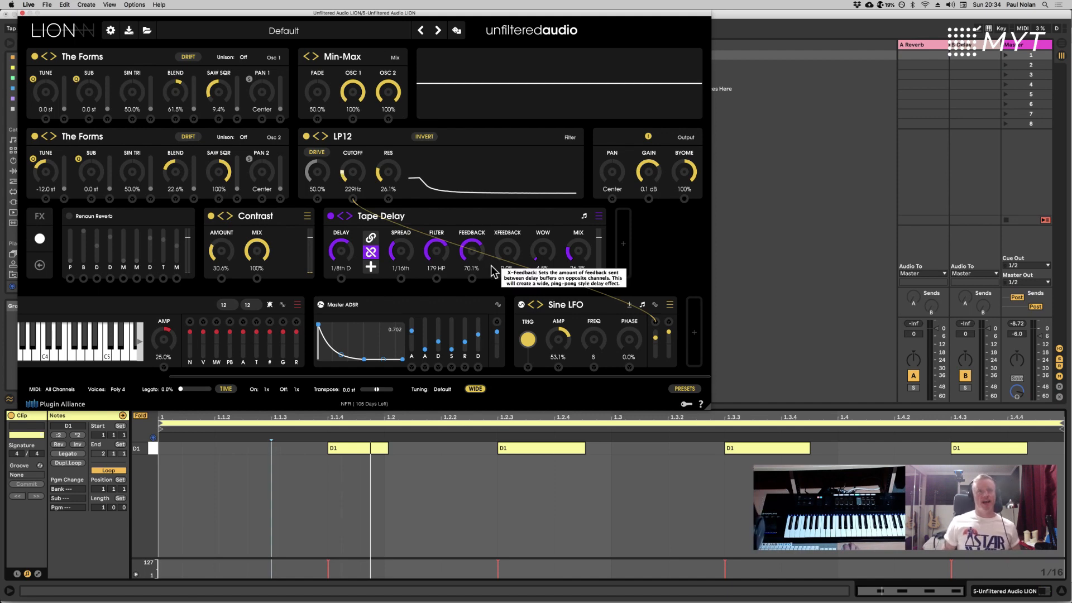
drag(339, 378, 179, 367)
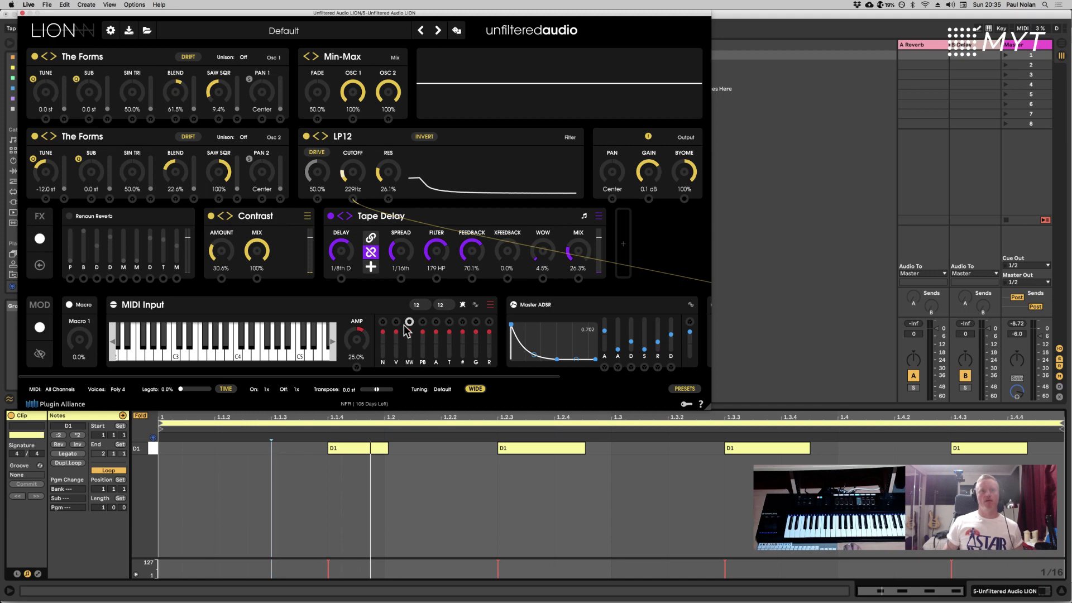
drag(409, 321, 352, 199)
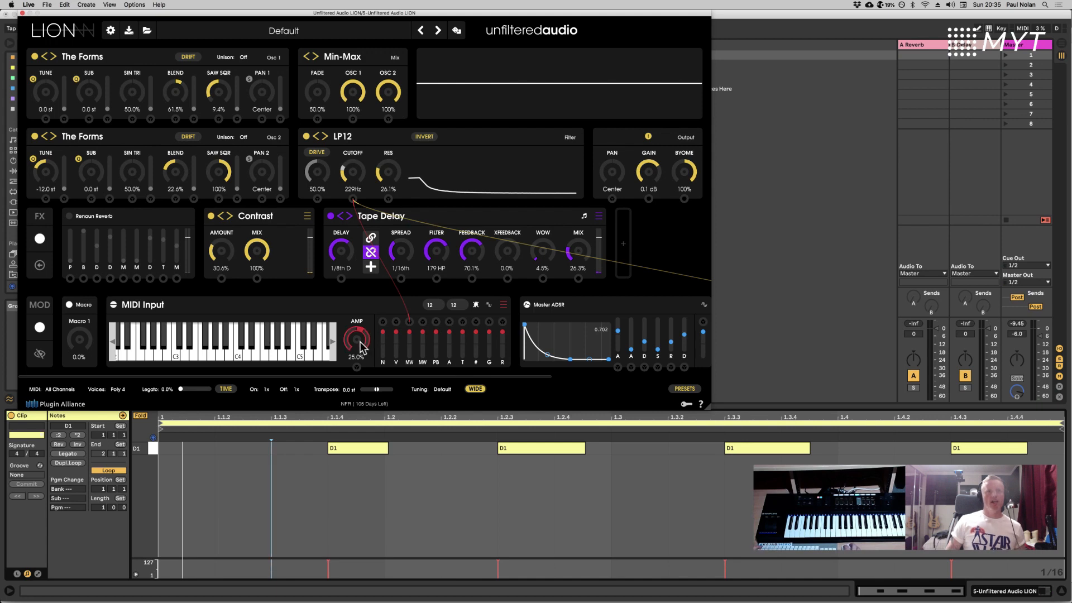
mouse_move(360, 347)
mouse_down()
mouse_move(369, 317)
mouse_move(366, 334)
mouse_move(356, 322)
mouse_move(362, 330)
mouse_up()
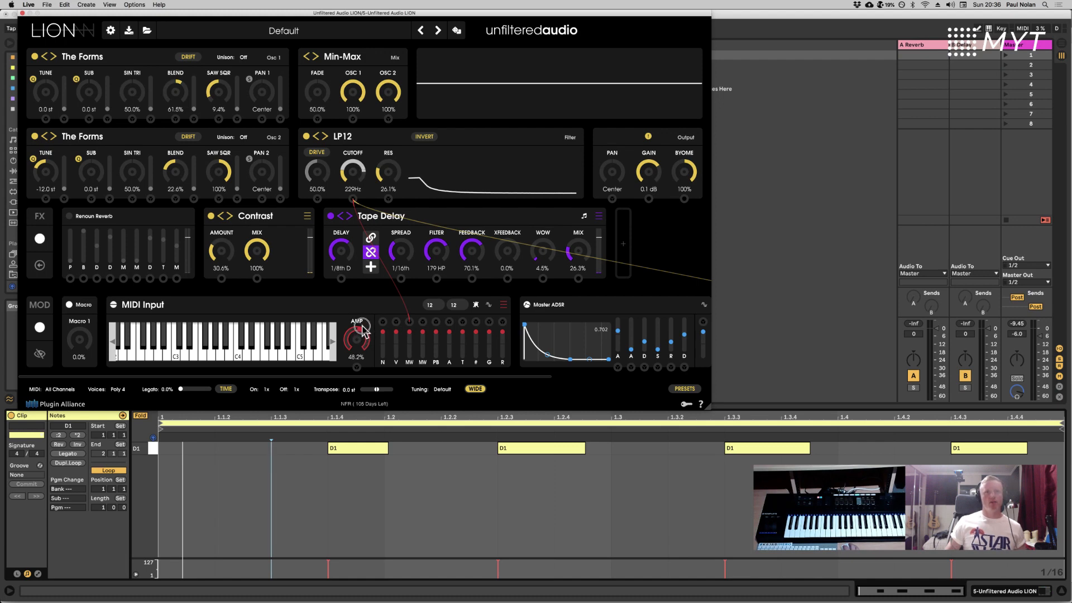
drag(362, 330, 364, 334)
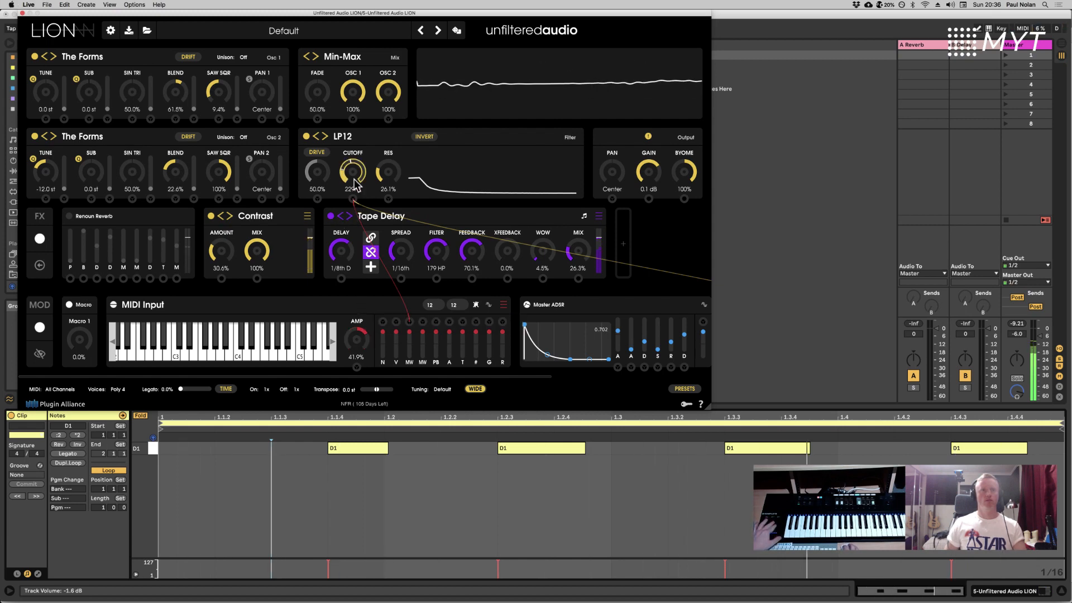
drag(355, 175, 362, 193)
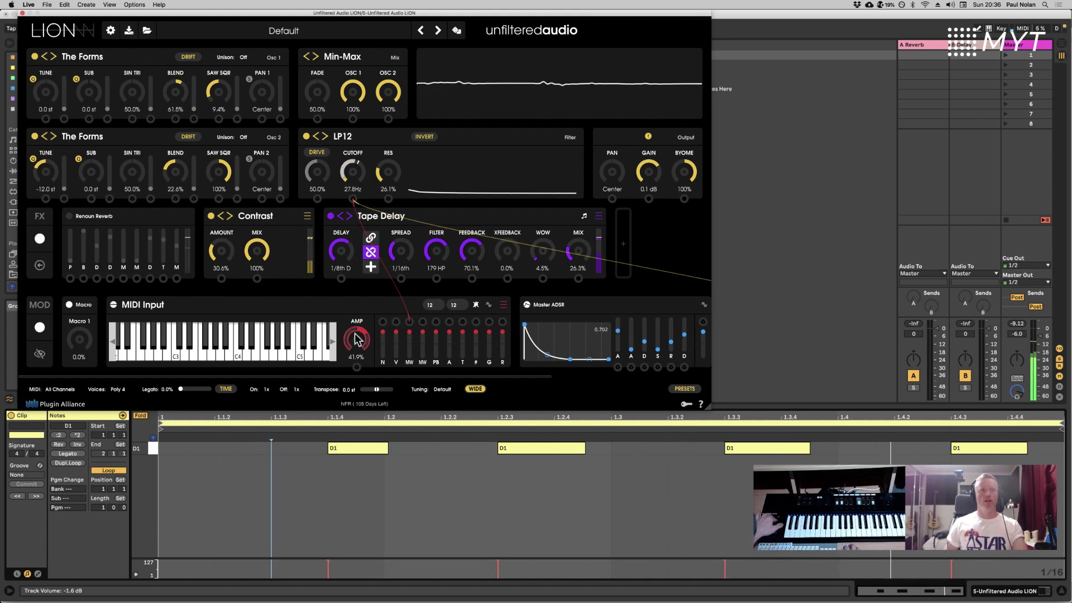
drag(353, 350, 356, 308)
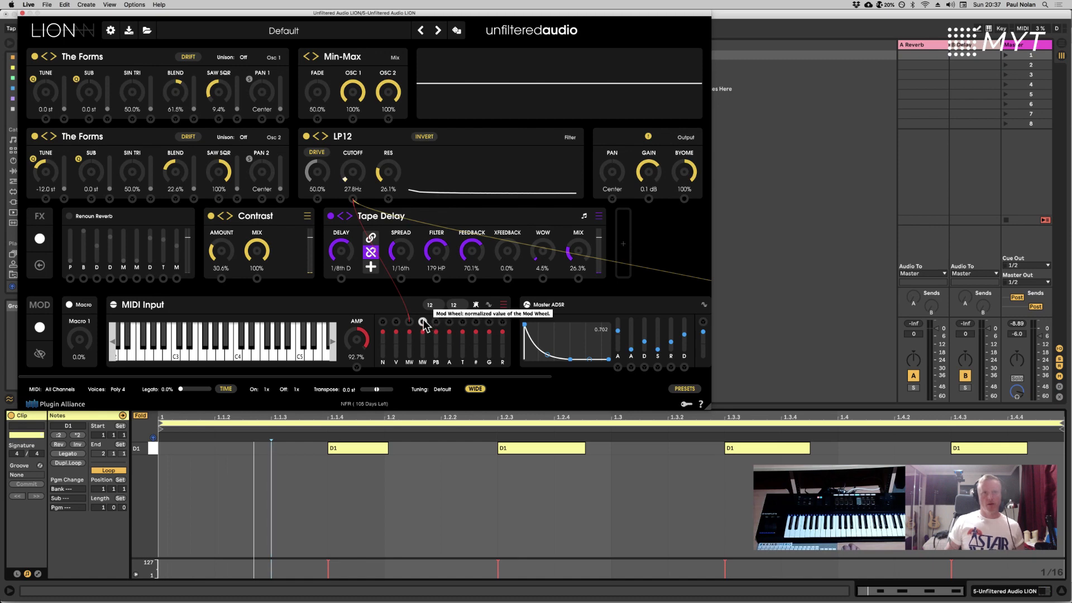
Step: Patch a second Mod Wheel output to the Master ADSR's Release and reduce the depth of that connection
drag(424, 323, 648, 374)
drag(647, 373, 660, 375)
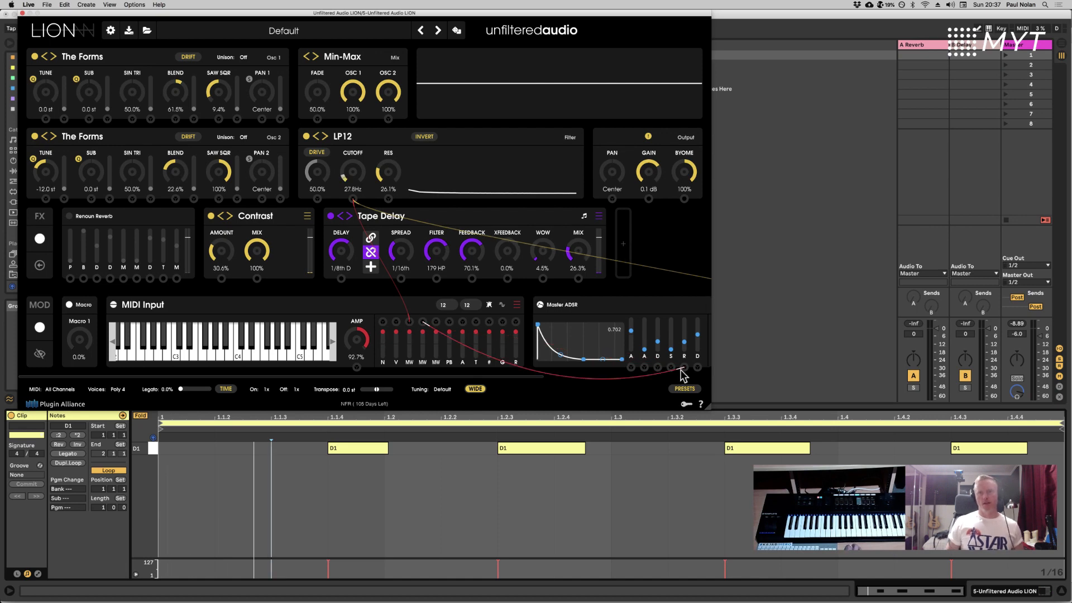
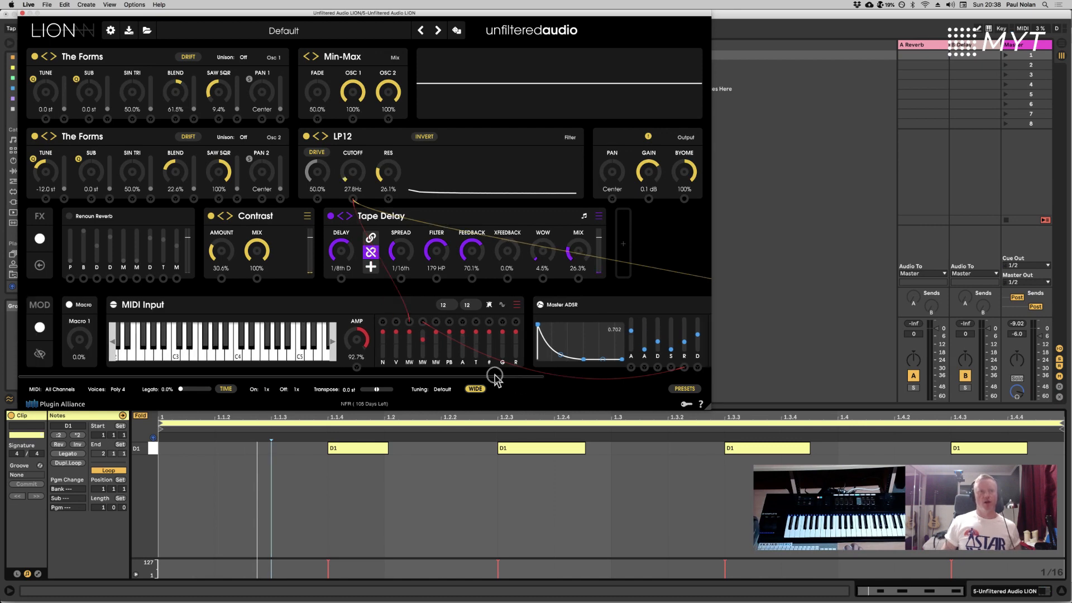
Step: Add an effect after the Tape Delay and change it to a Comb Filter
click(624, 243)
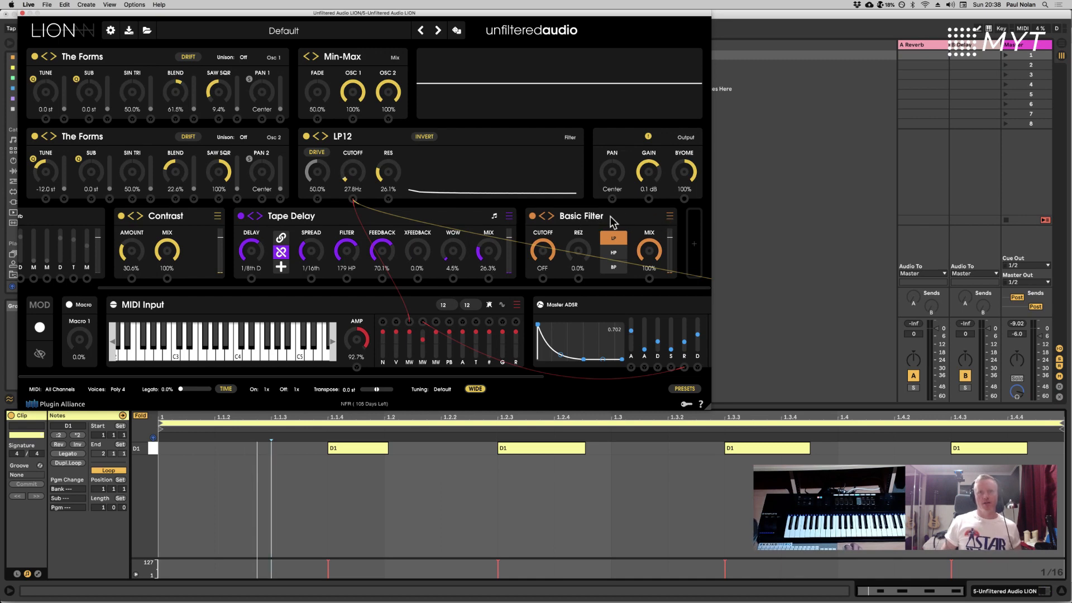
click(671, 218)
mouse_move(725, 273)
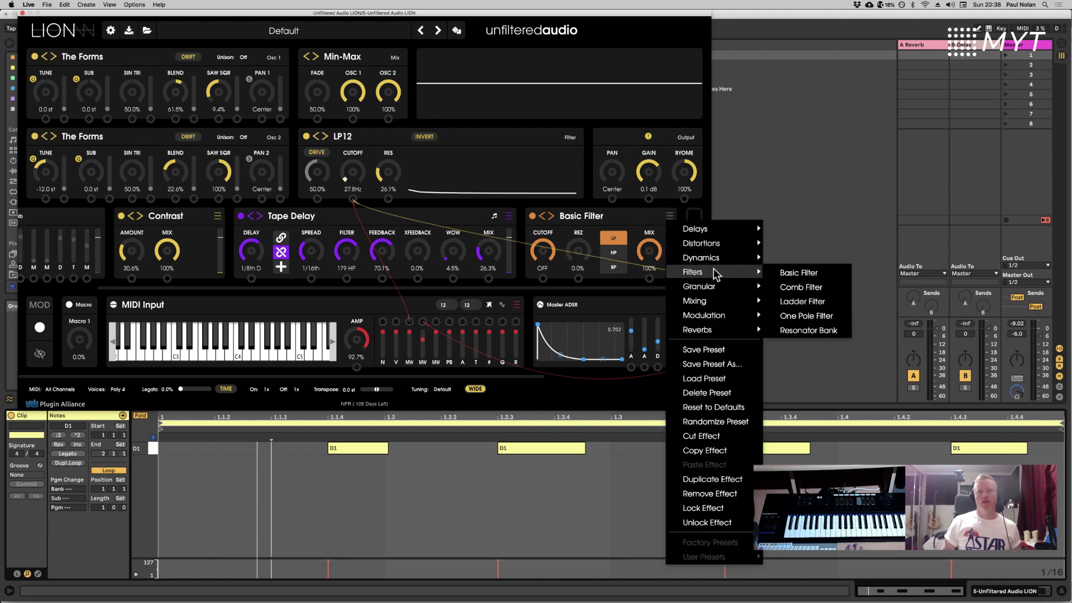
click(786, 285)
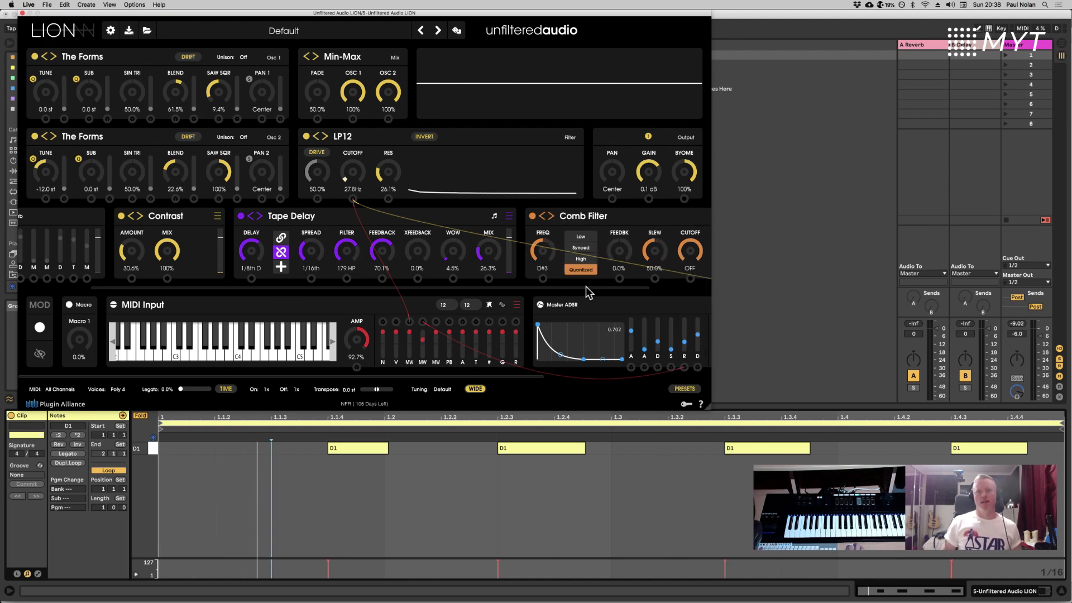
drag(585, 286, 709, 295)
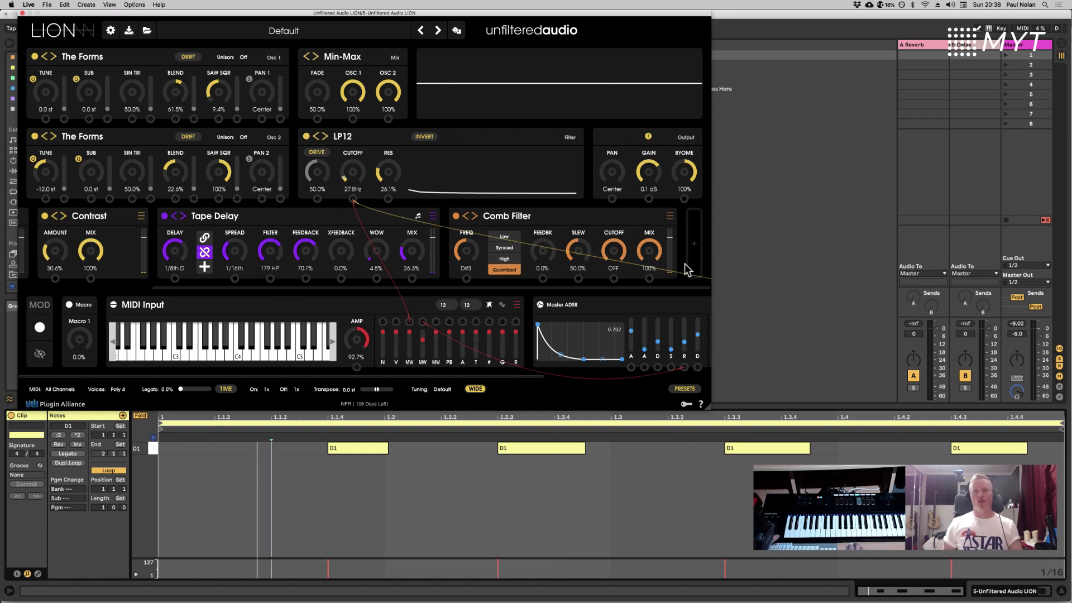
Step: Set the Comb Filter to High mode with Freq 641 Hz, Feedback 23.8% and Mix 25.9%
drag(648, 252, 671, 364)
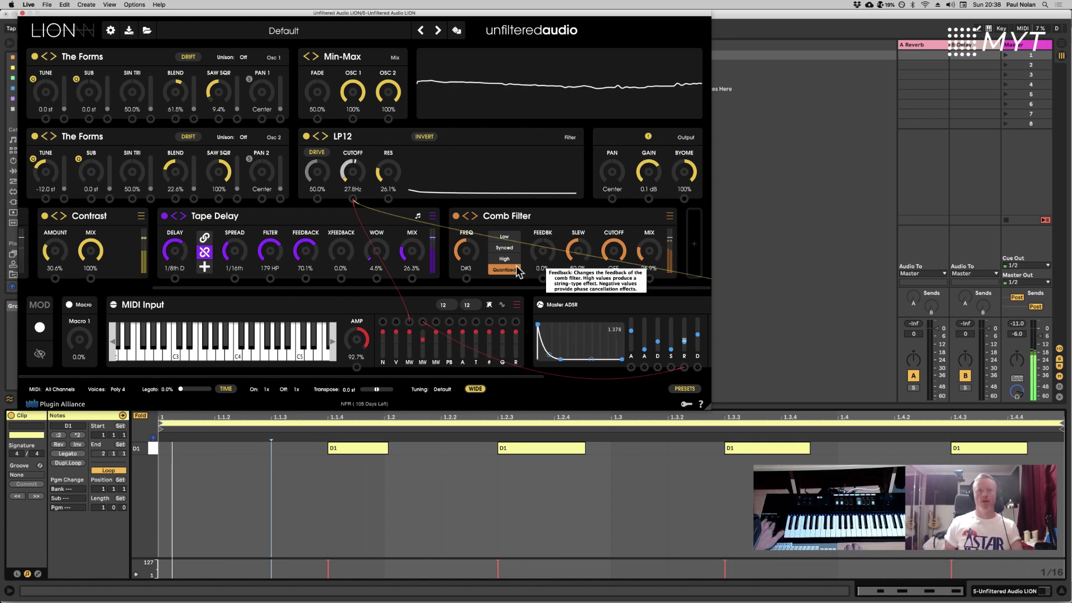
click(503, 238)
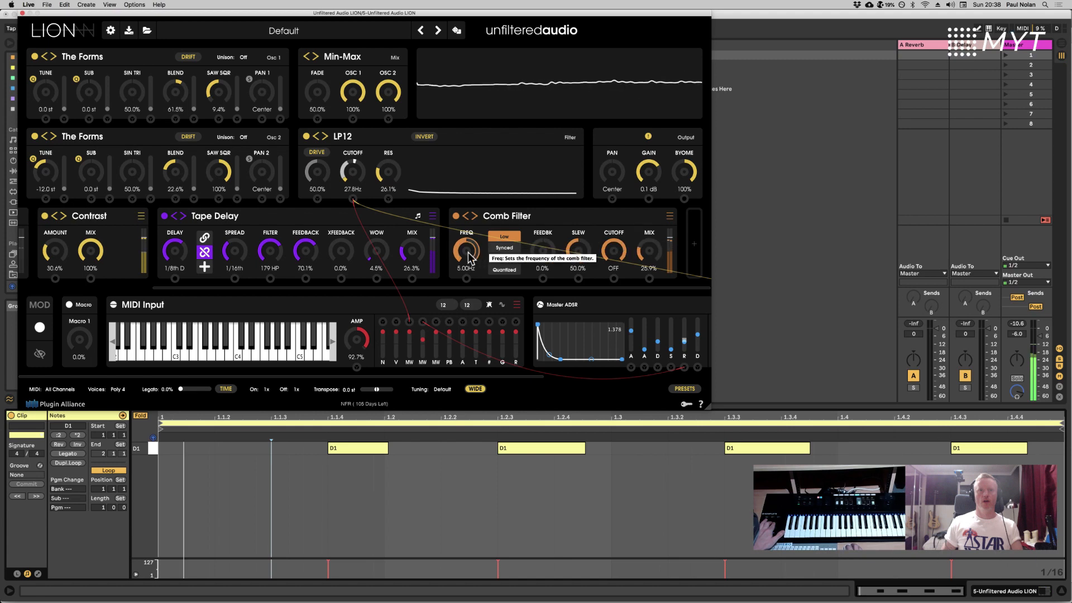
click(497, 260)
mouse_move(468, 253)
mouse_down()
mouse_move(471, 218)
mouse_move(470, 234)
mouse_up()
mouse_move(542, 252)
mouse_down()
mouse_move(544, 223)
mouse_move(545, 237)
mouse_up()
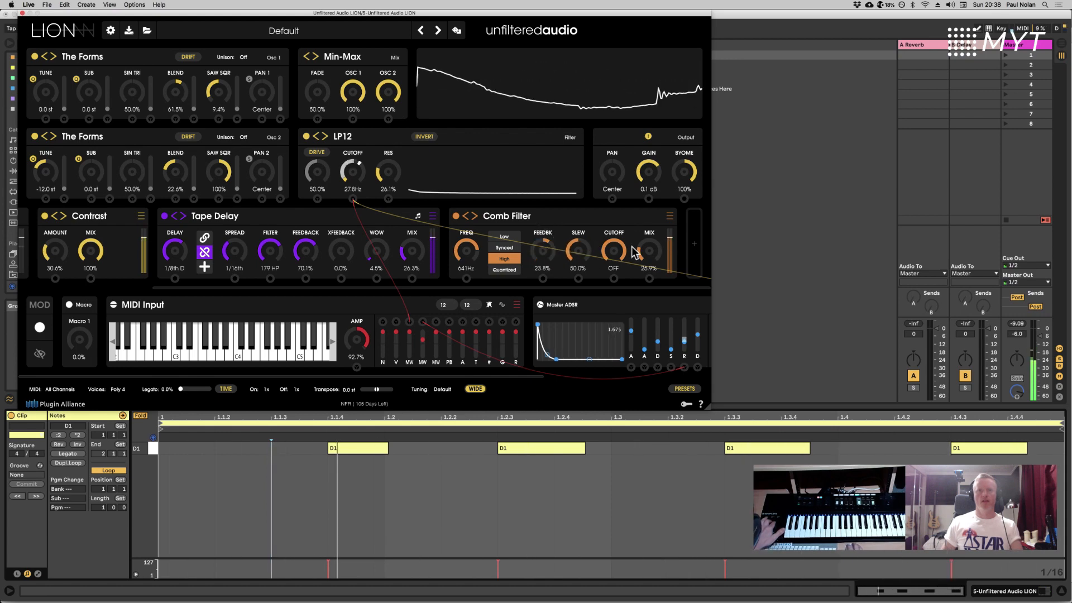
Step: Set the Comb Filter to Synced mode with Freq 1/8th D, Slew 28.0% and Mix 36.6%
drag(578, 251, 581, 215)
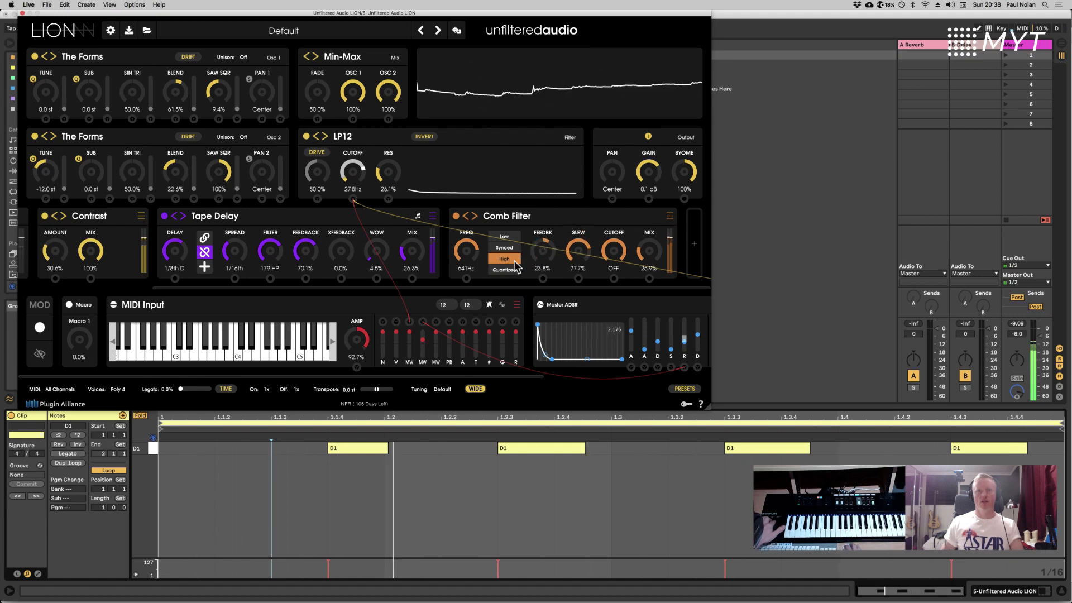
drag(482, 254, 469, 235)
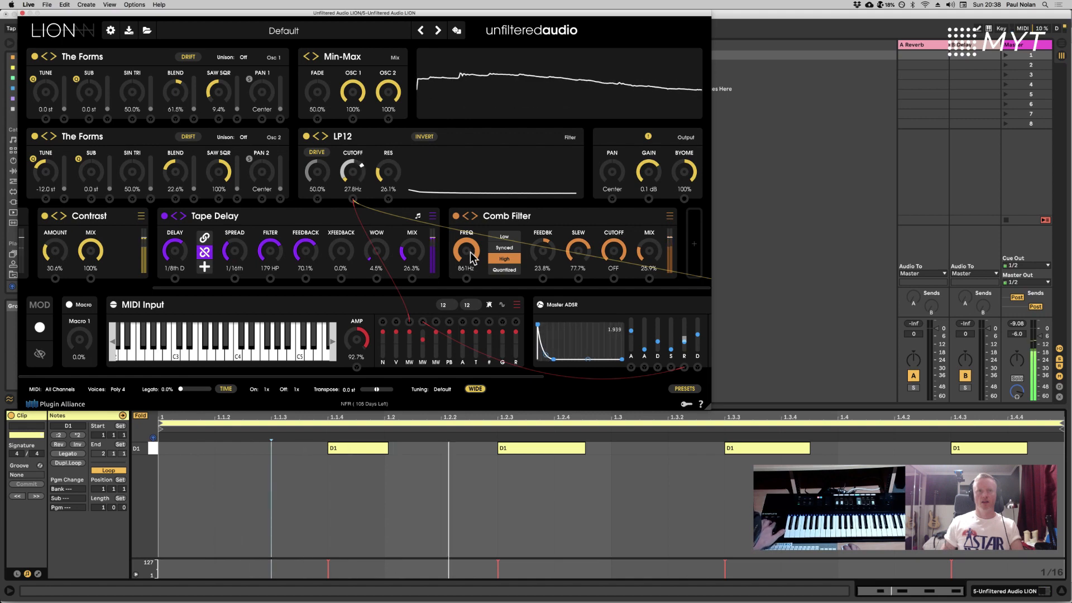
click(504, 247)
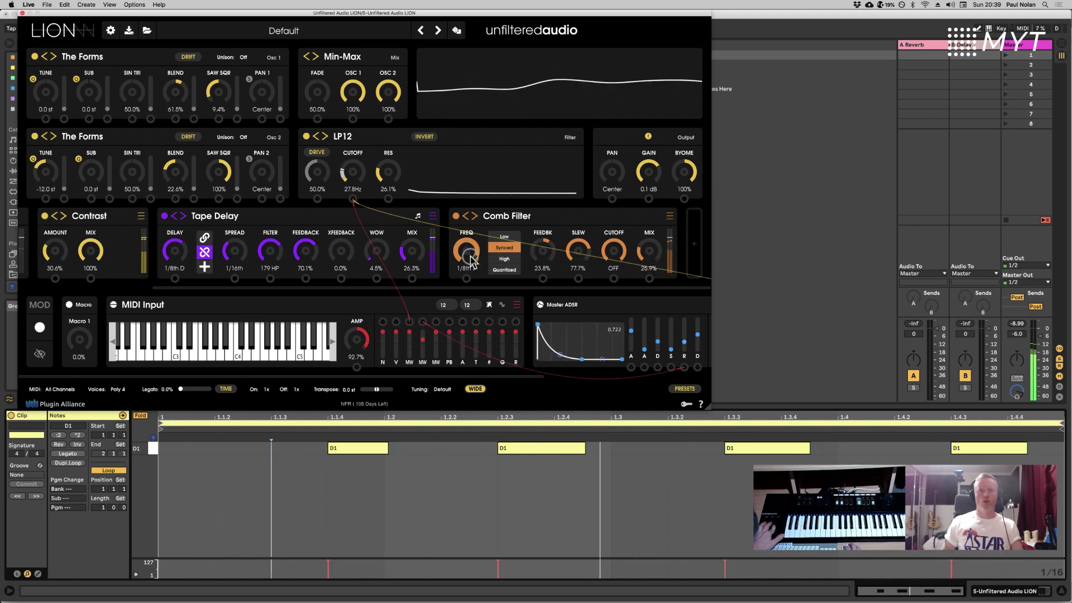
drag(473, 260, 477, 279)
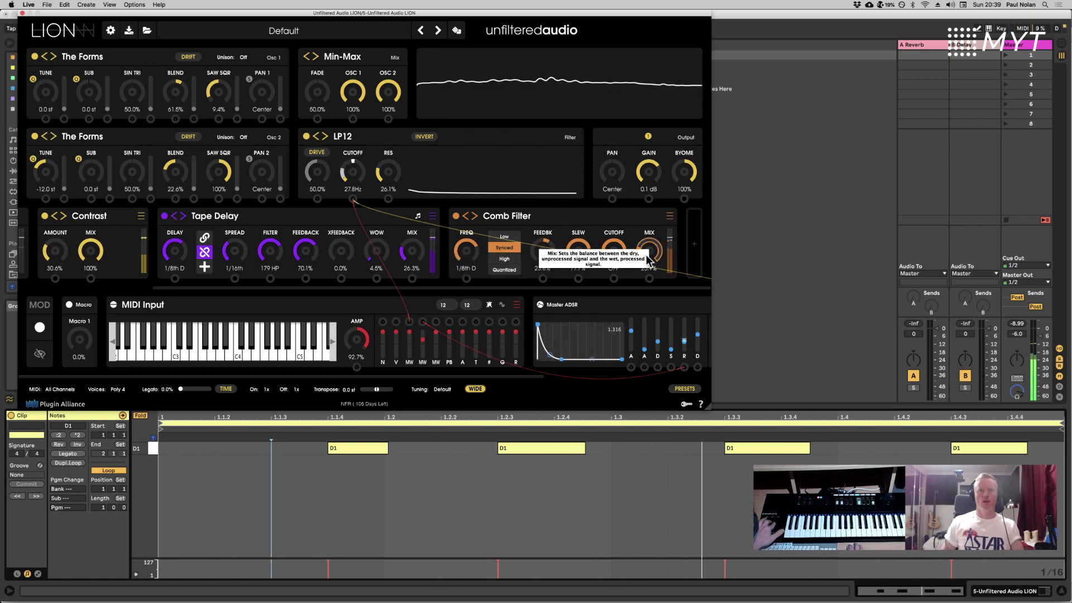
drag(651, 247, 652, 244)
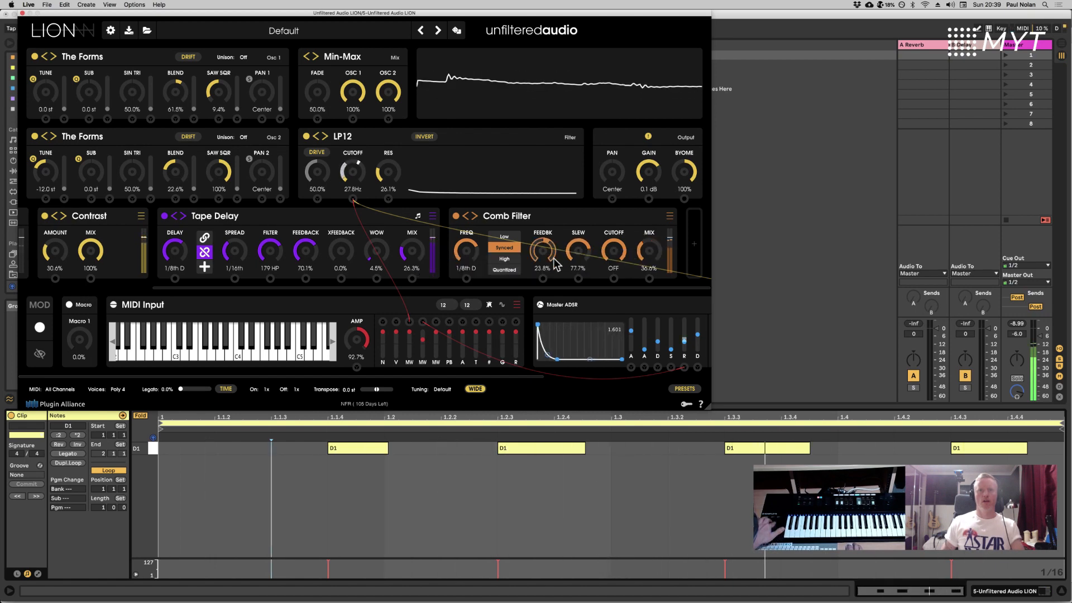
drag(579, 251, 585, 322)
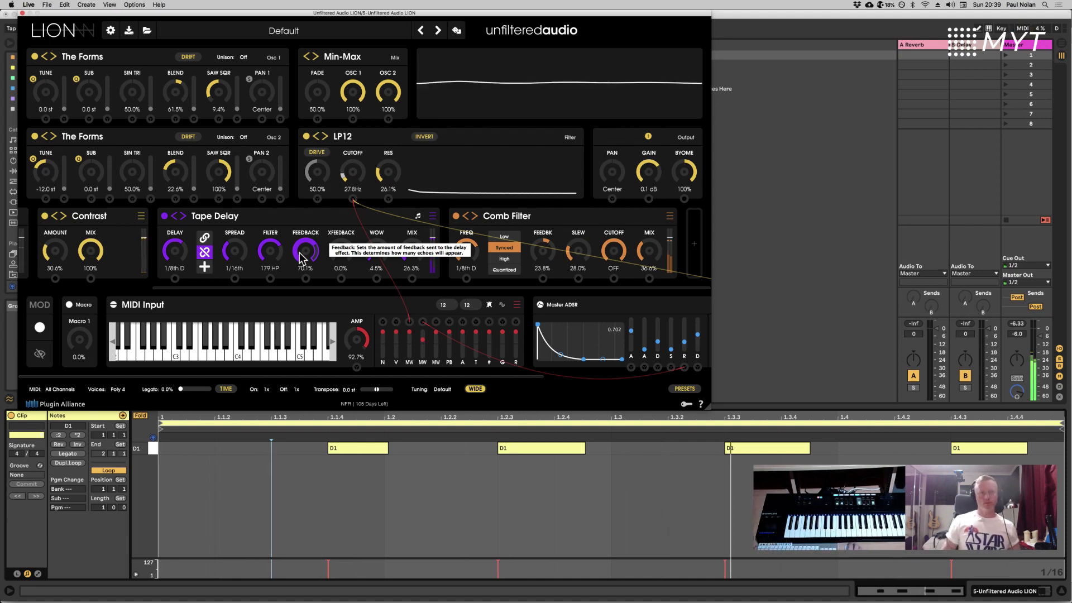
Step: Try modulating the Tape Delay's Feedback and the LP12 Cutoff from the MIDI Input's Aftertouch and Velocity outputs, and remove these connections
drag(279, 288, 137, 288)
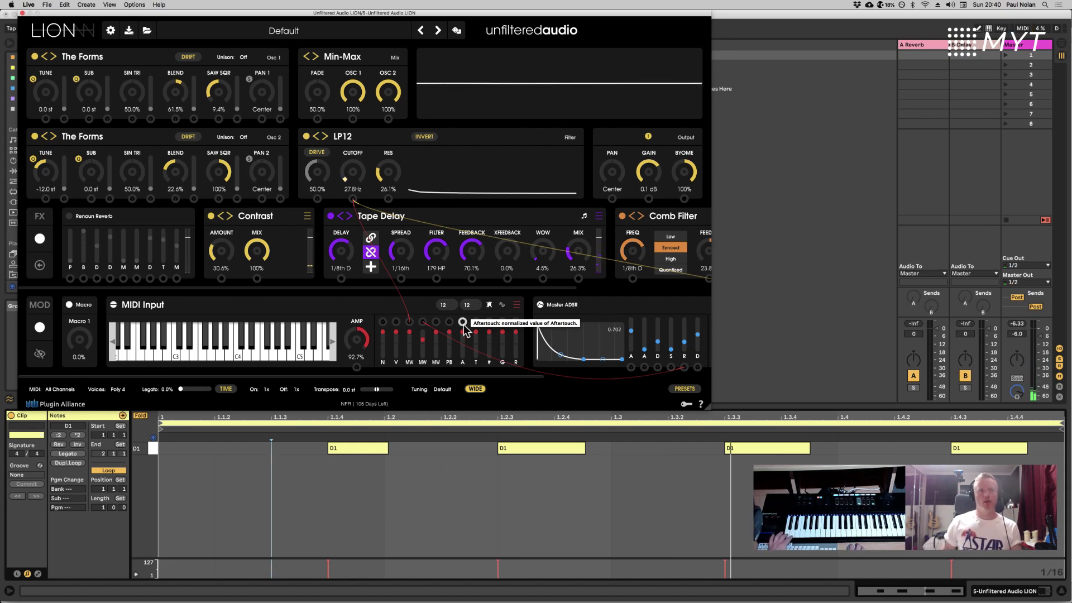
drag(462, 322, 463, 321)
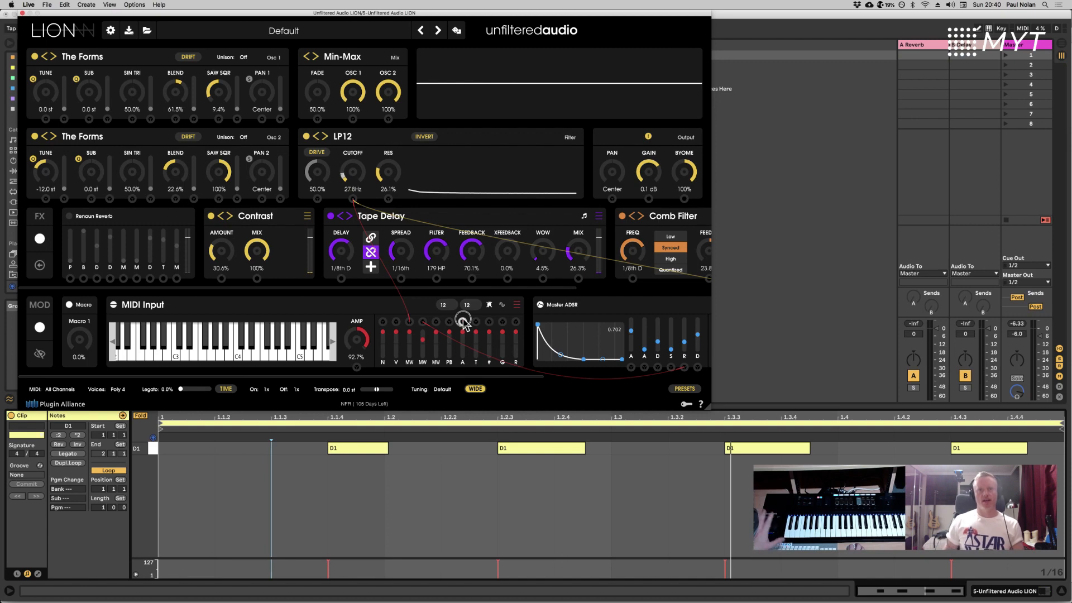
drag(462, 322, 473, 280)
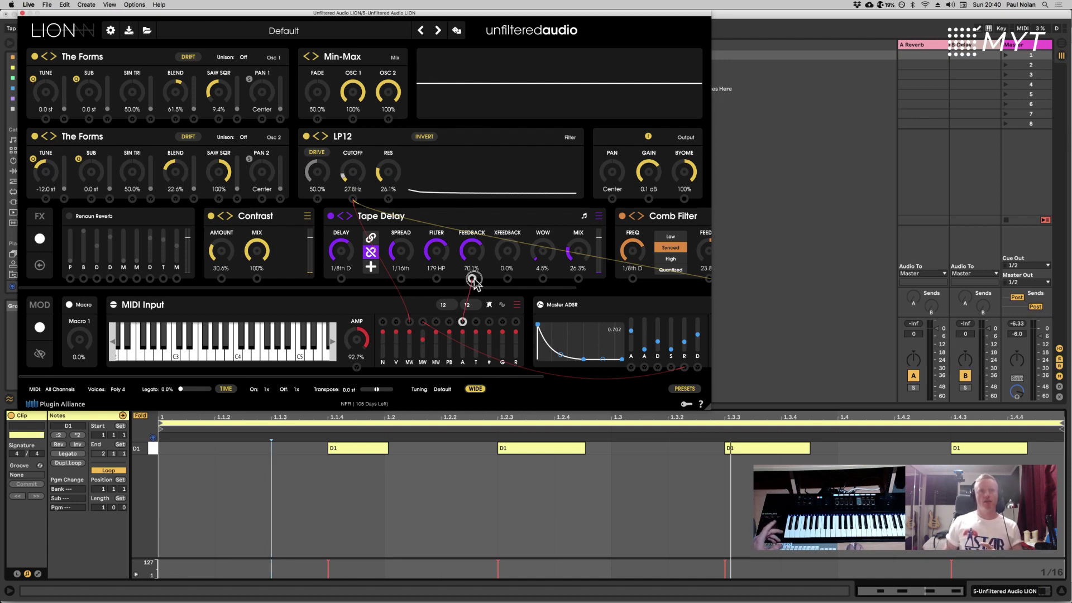
drag(474, 281, 473, 279)
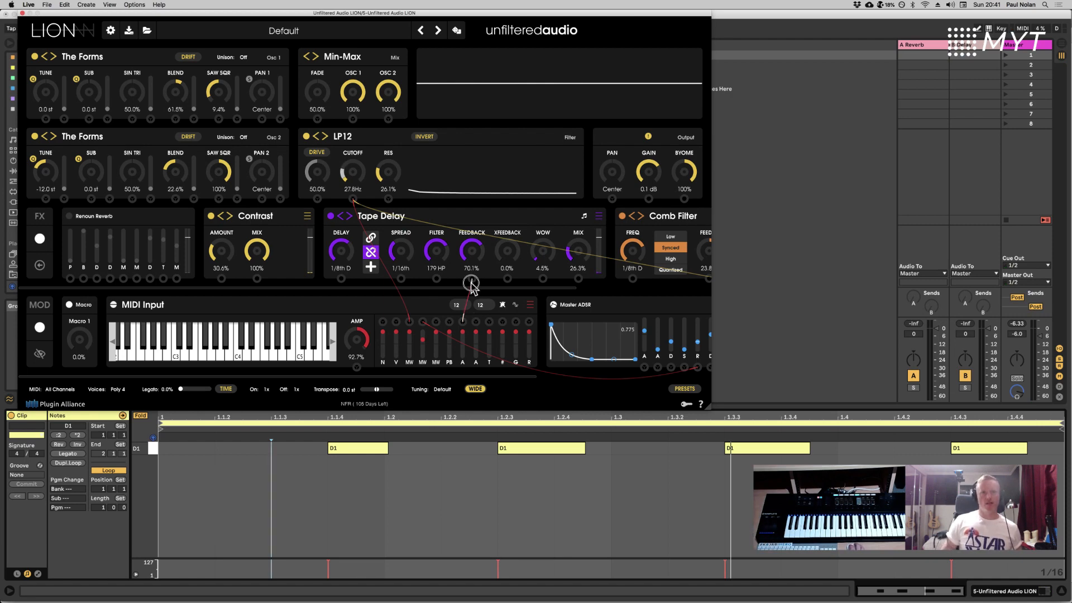
drag(471, 284, 350, 201)
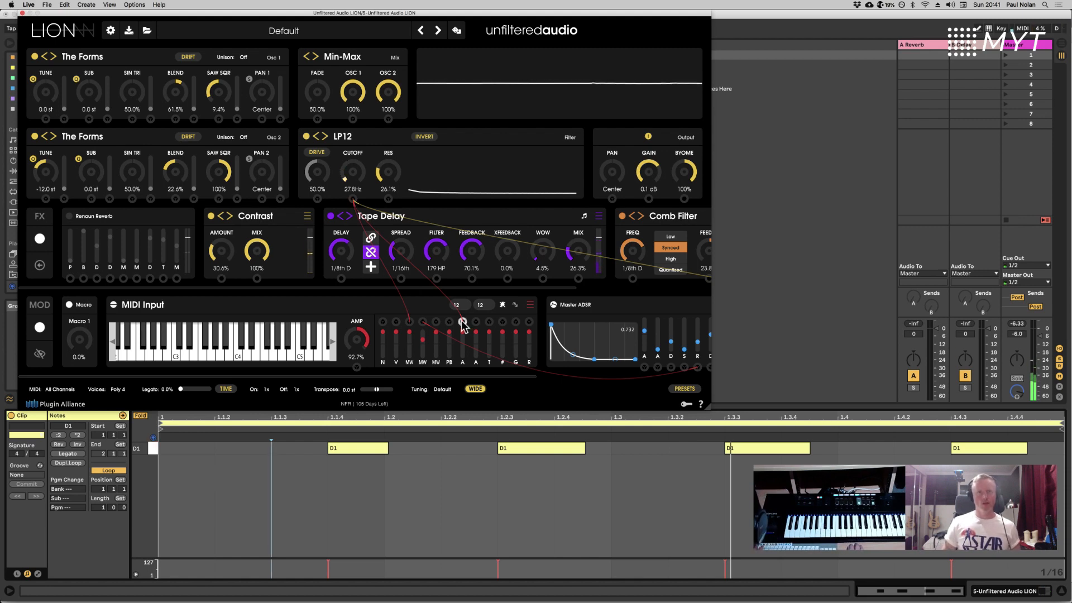
drag(463, 321, 352, 200)
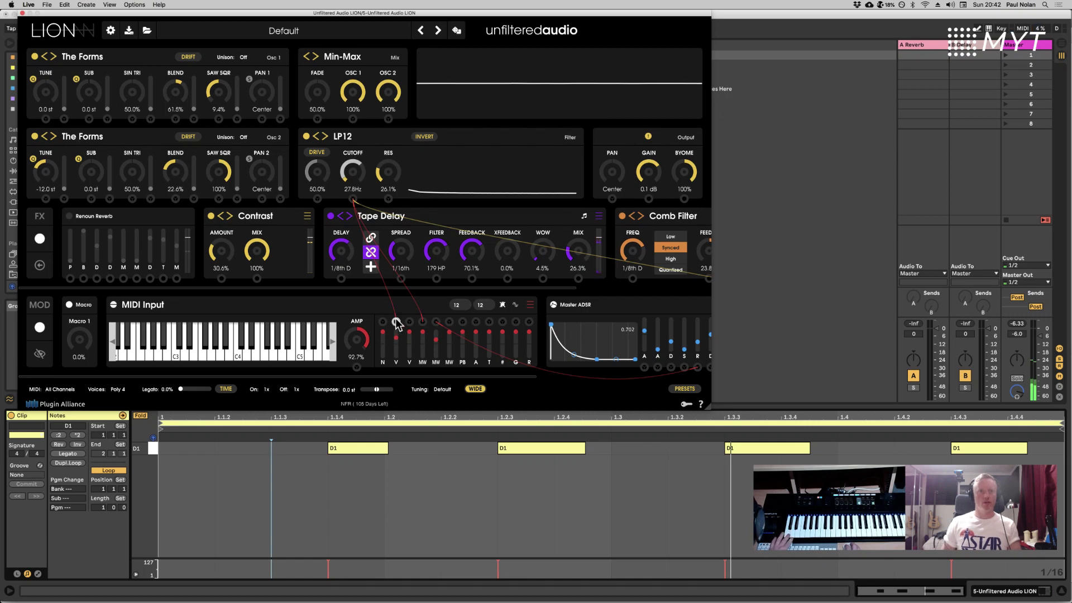
drag(396, 321, 368, 314)
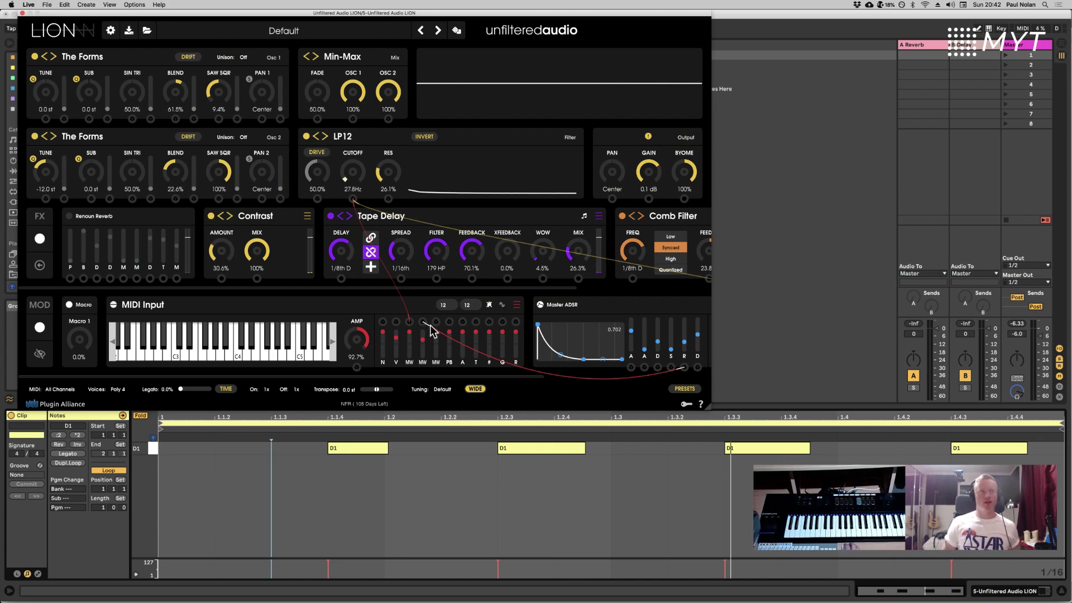
Step: Expand and enable the Renoun Reverb and set its Mix to 25.1%
click(104, 220)
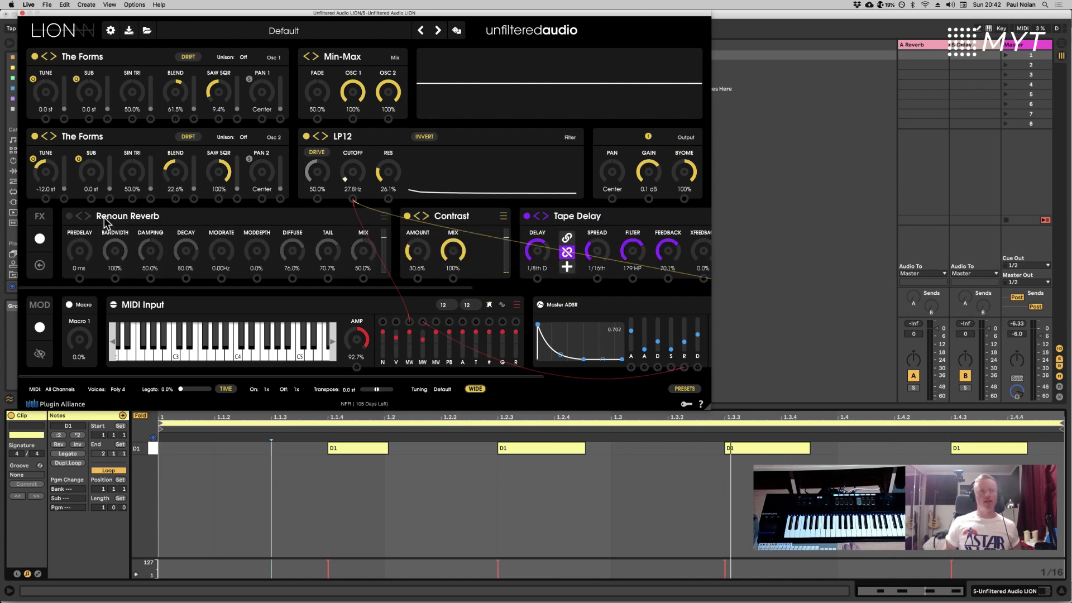
click(69, 216)
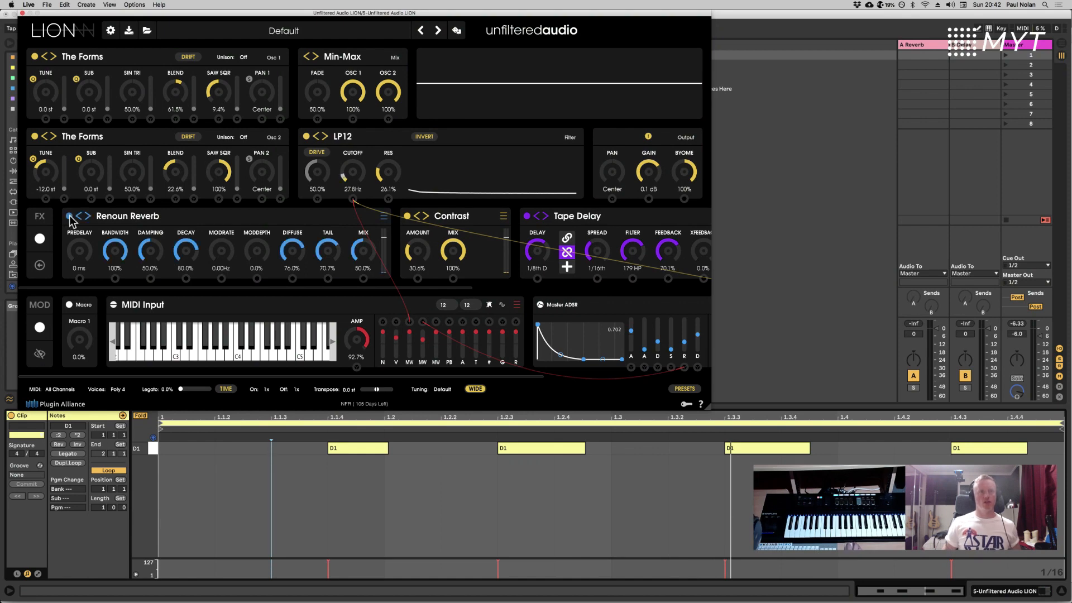
drag(358, 255, 364, 289)
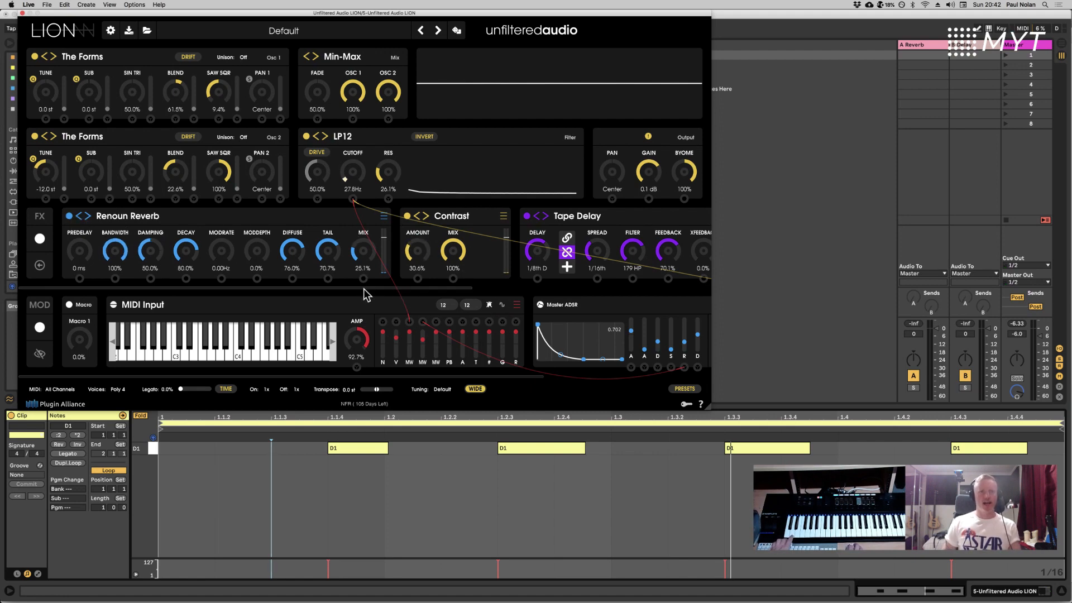
Step: Add a Basic Filter at the end of the effects chain and move it ahead of the Renoun Reverb
drag(363, 289, 667, 289)
scroll(699, 225, right, 3)
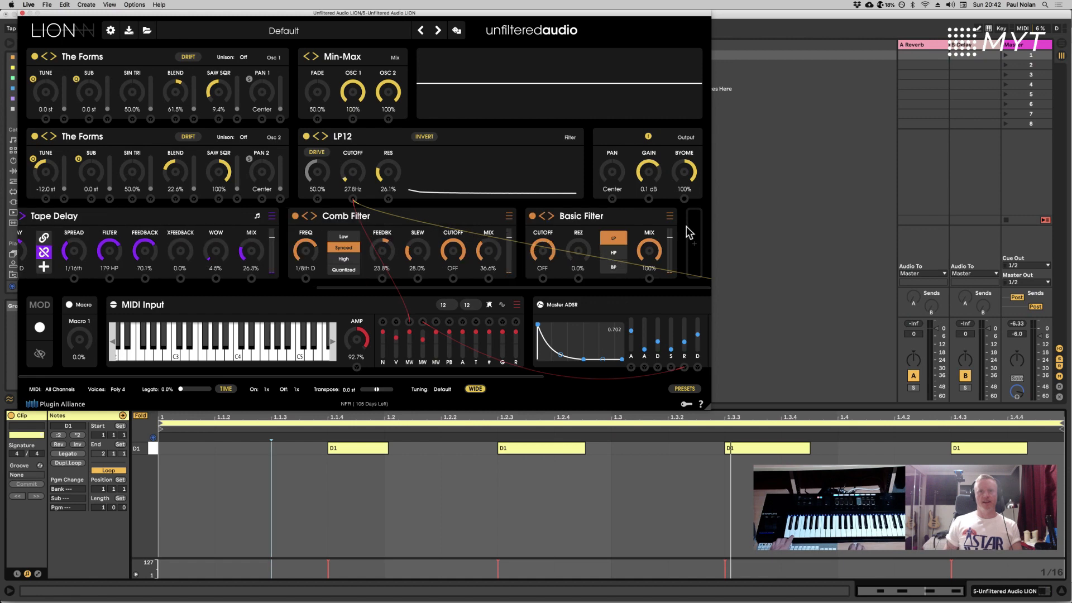
drag(595, 222, 68, 240)
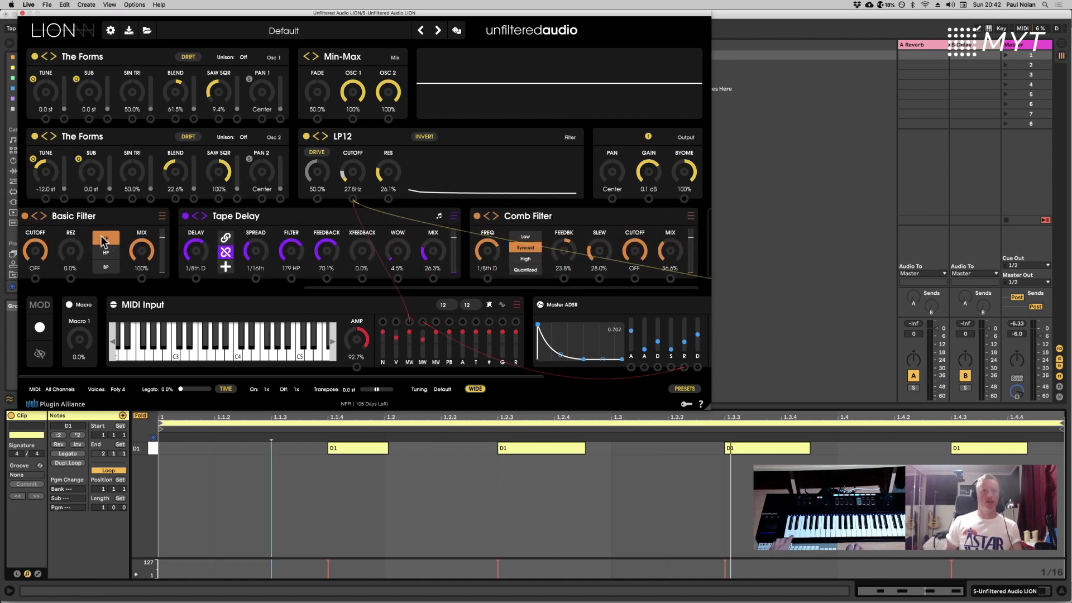
drag(352, 288, 84, 289)
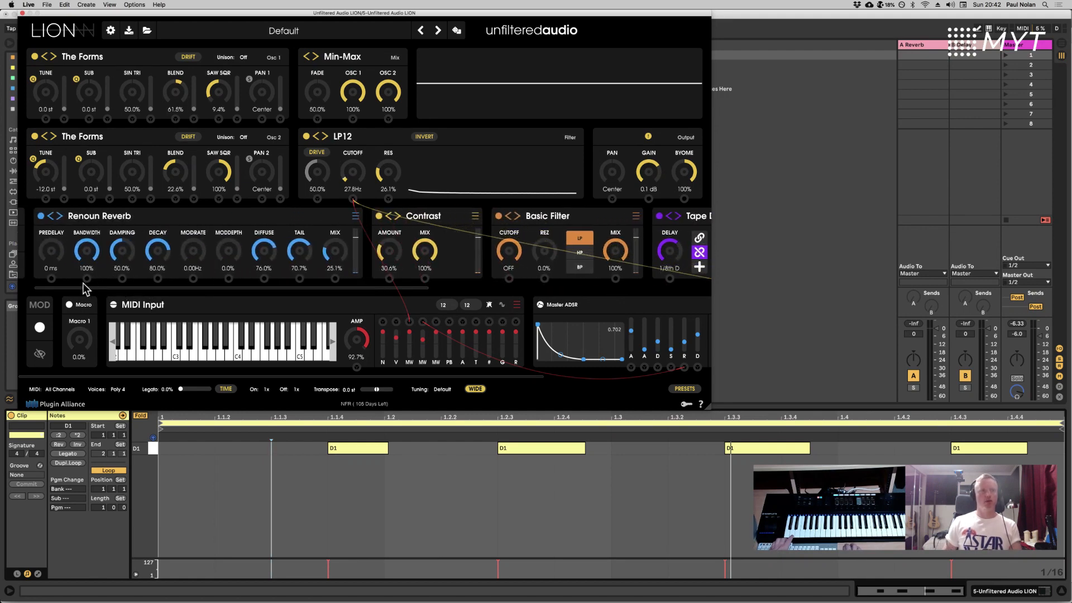
drag(571, 223, 114, 220)
drag(81, 289, 42, 287)
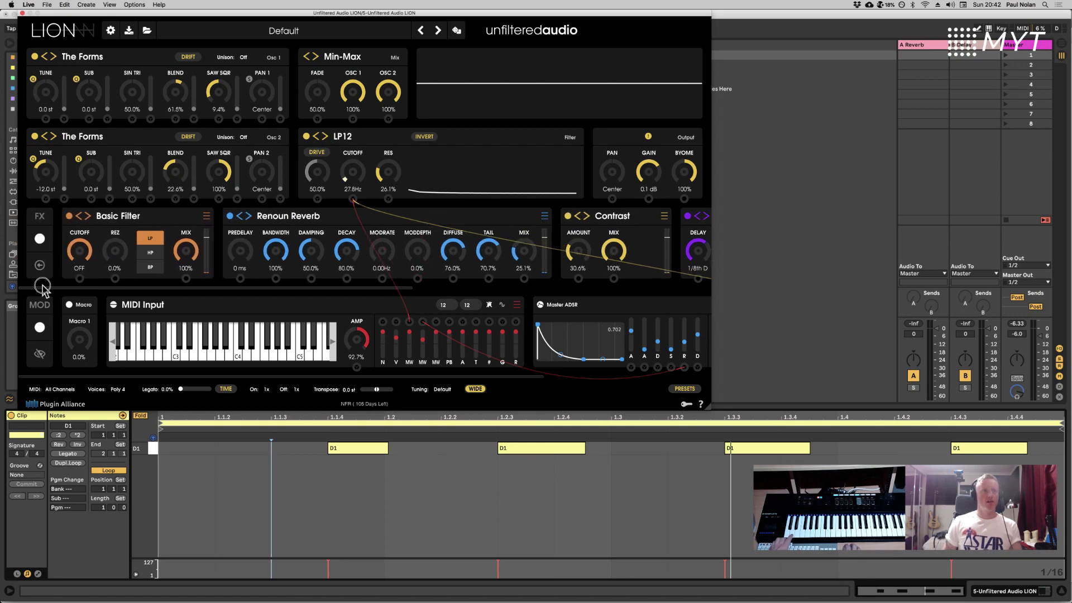
Step: Set the Basic Filter to HP mode with Cutoff 43.3 Hz
click(150, 253)
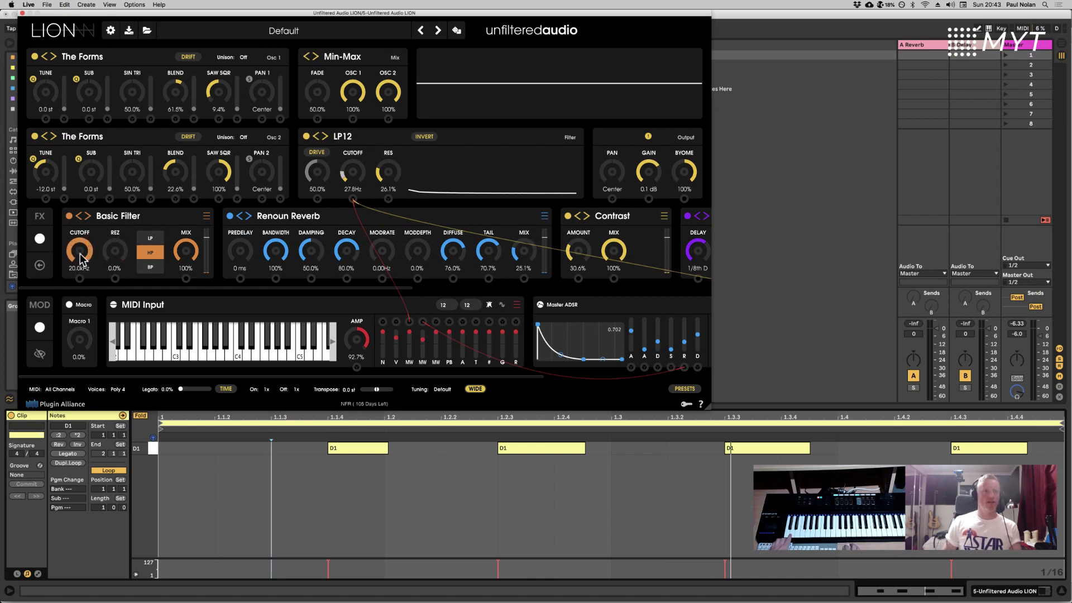
drag(80, 258, 88, 376)
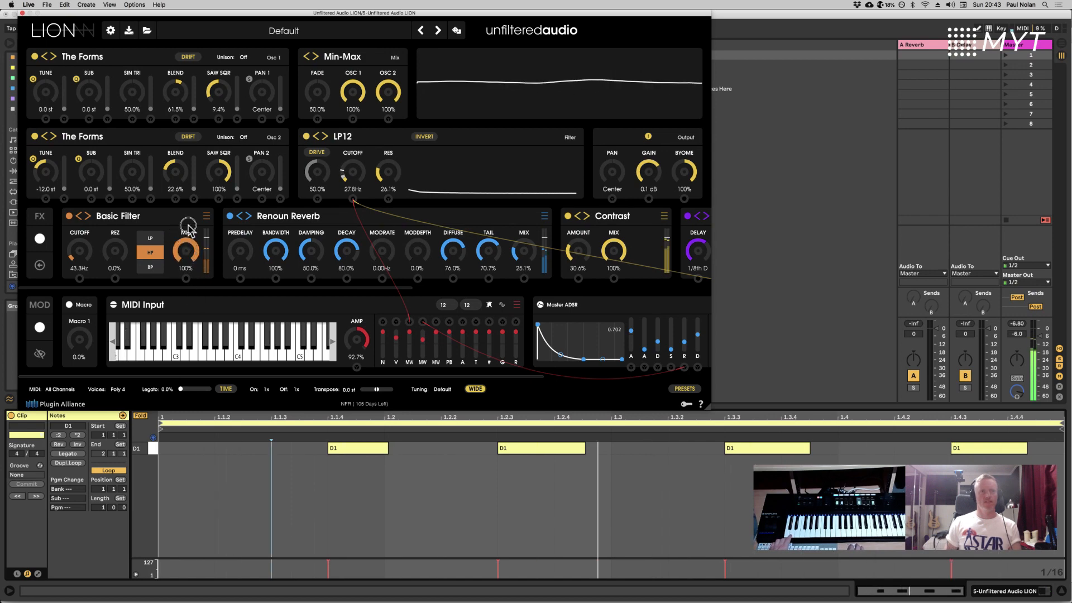
Step: Patch another Mod Wheel output to the Renoun Reverb's Mix at reduced depth, with the reverb's Damping at 25.4% and Mix at 0.0%
drag(525, 255, 525, 277)
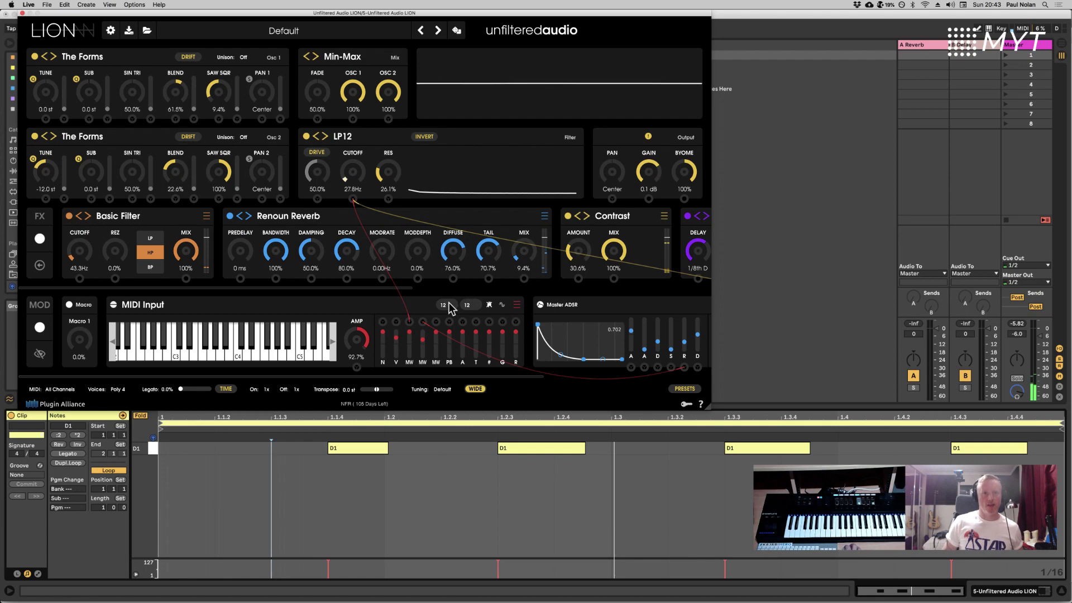
drag(436, 327, 523, 282)
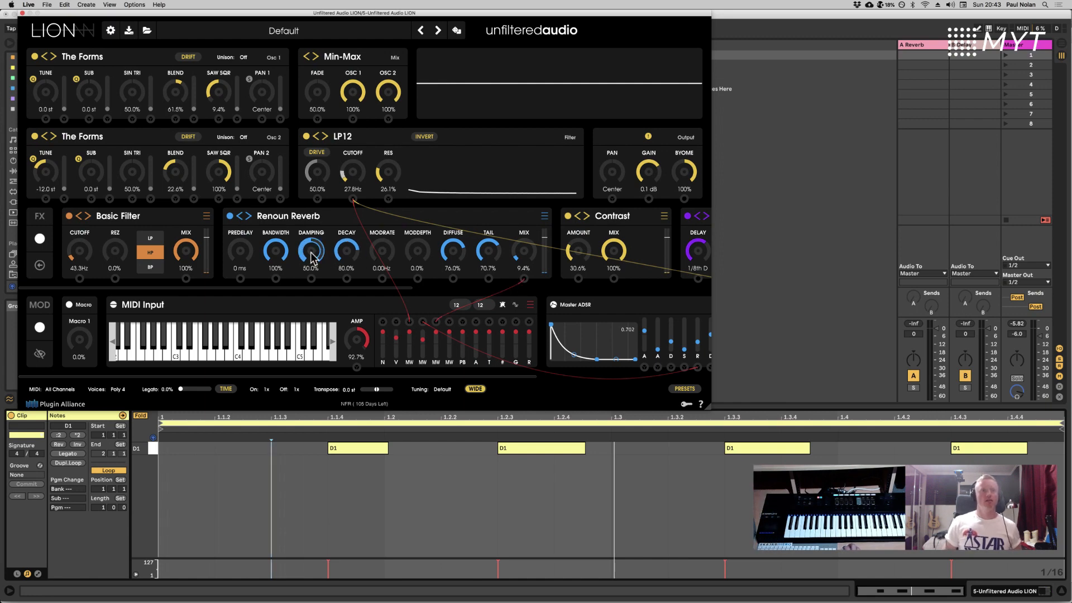
drag(312, 259, 311, 203)
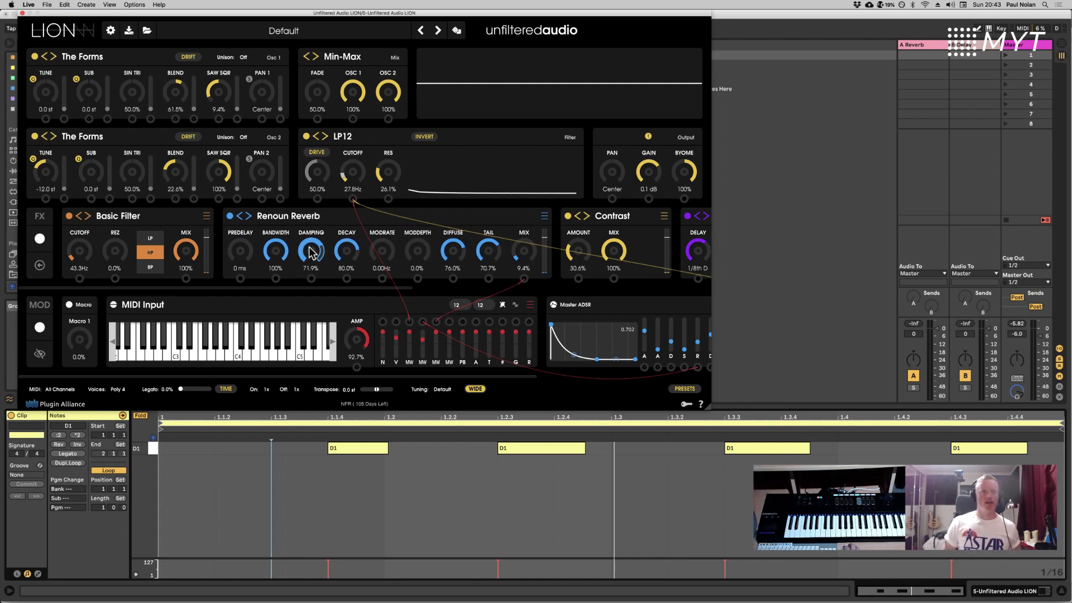
drag(311, 252, 321, 318)
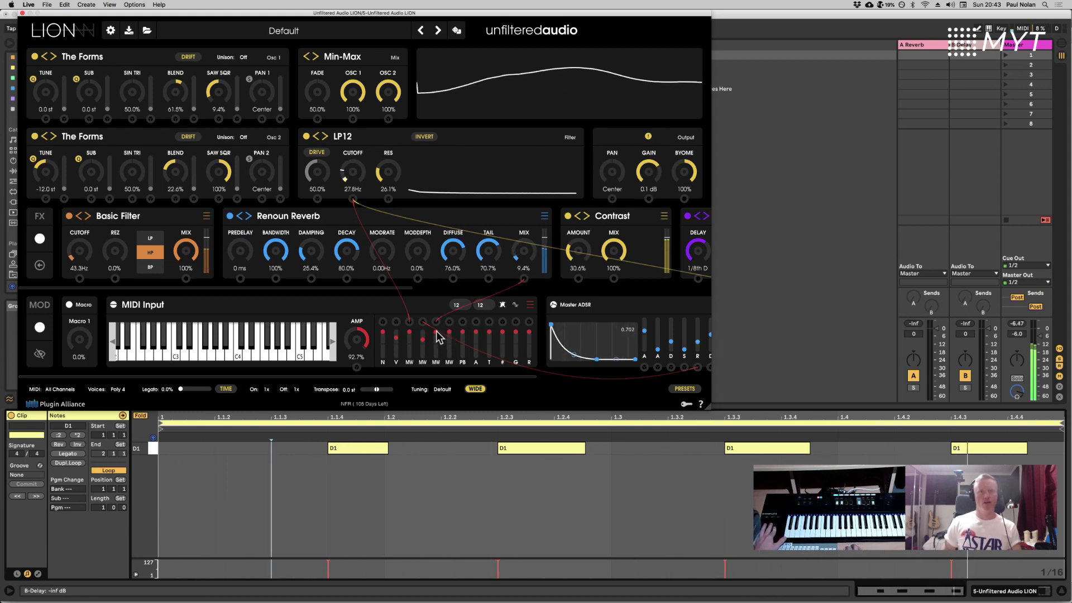
drag(436, 331, 441, 343)
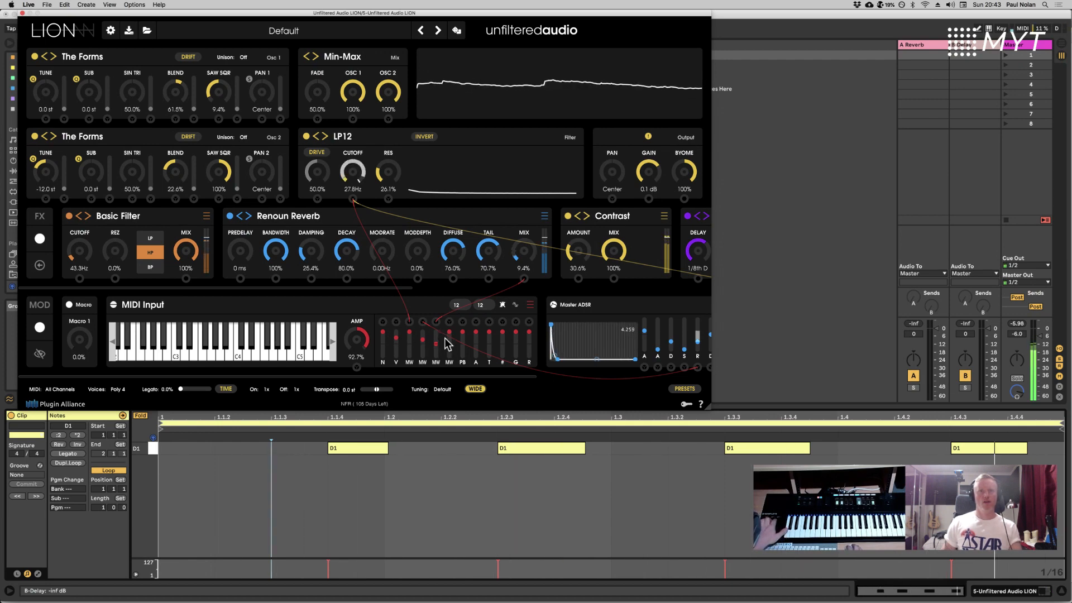
drag(527, 251, 529, 283)
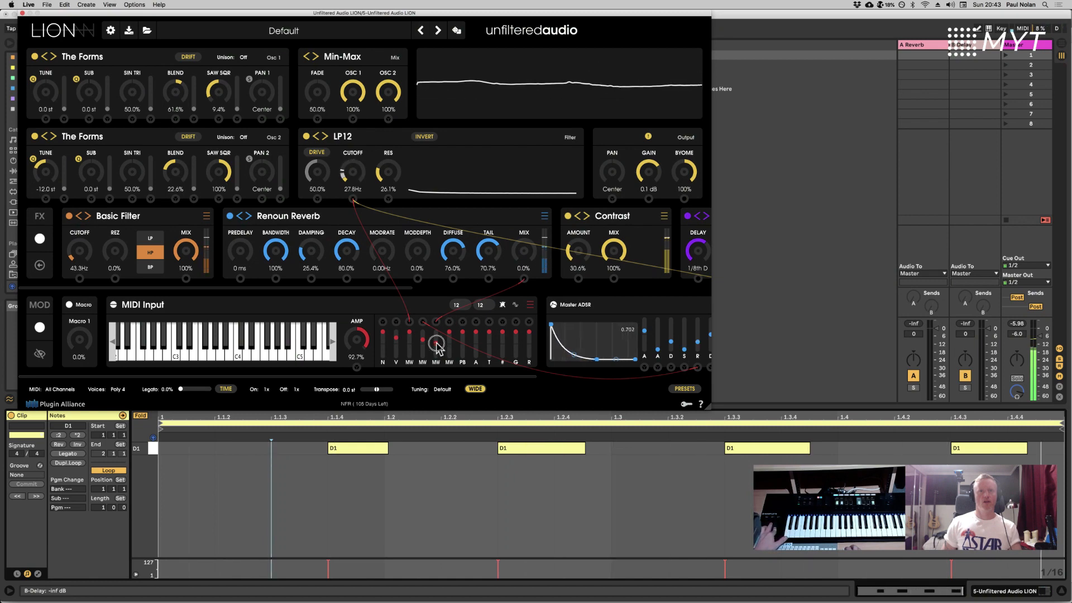
drag(437, 343, 437, 342)
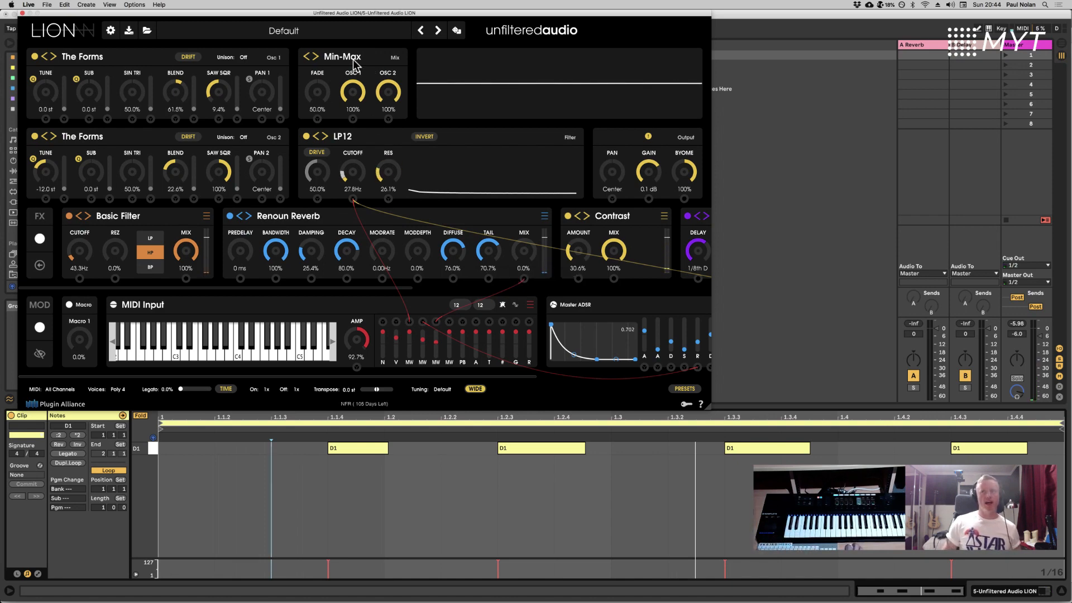
Step: Change the oscillator mix mode from Min-Max to Terrain
mouse_move(354, 64)
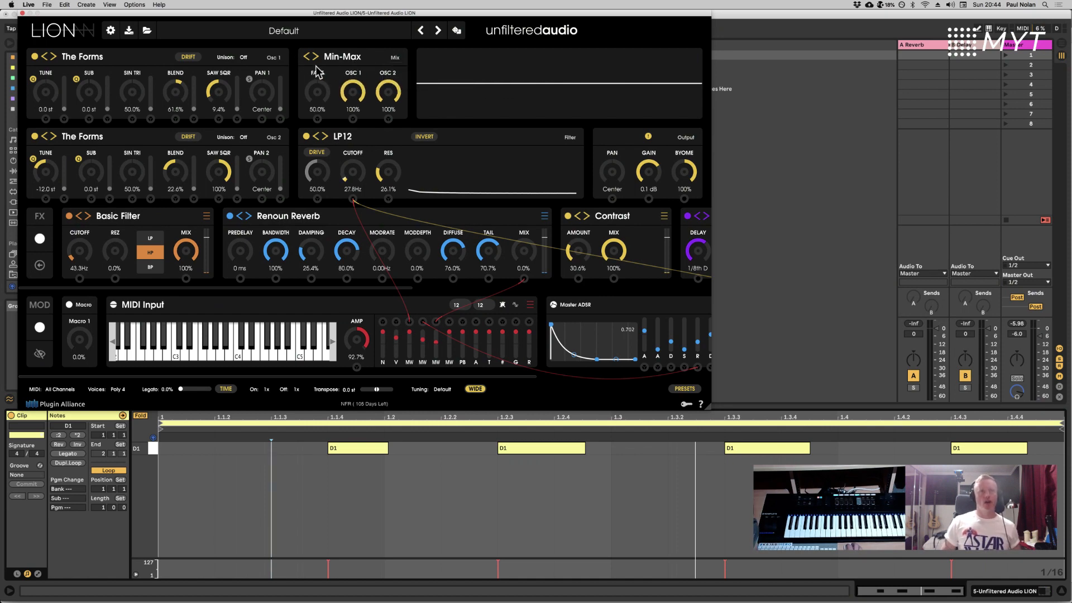
mouse_move(316, 66)
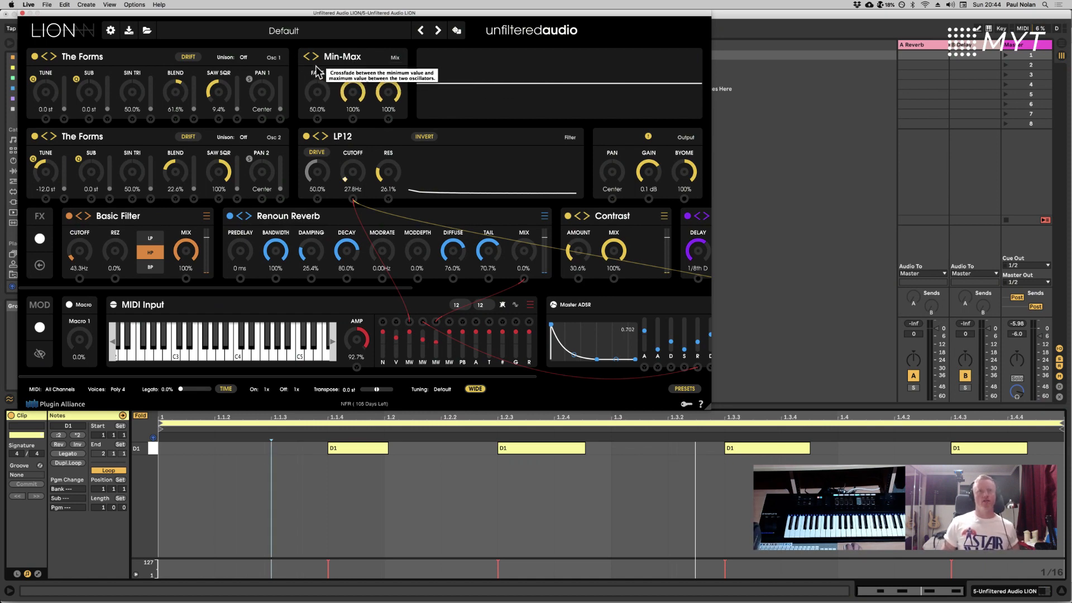
click(336, 63)
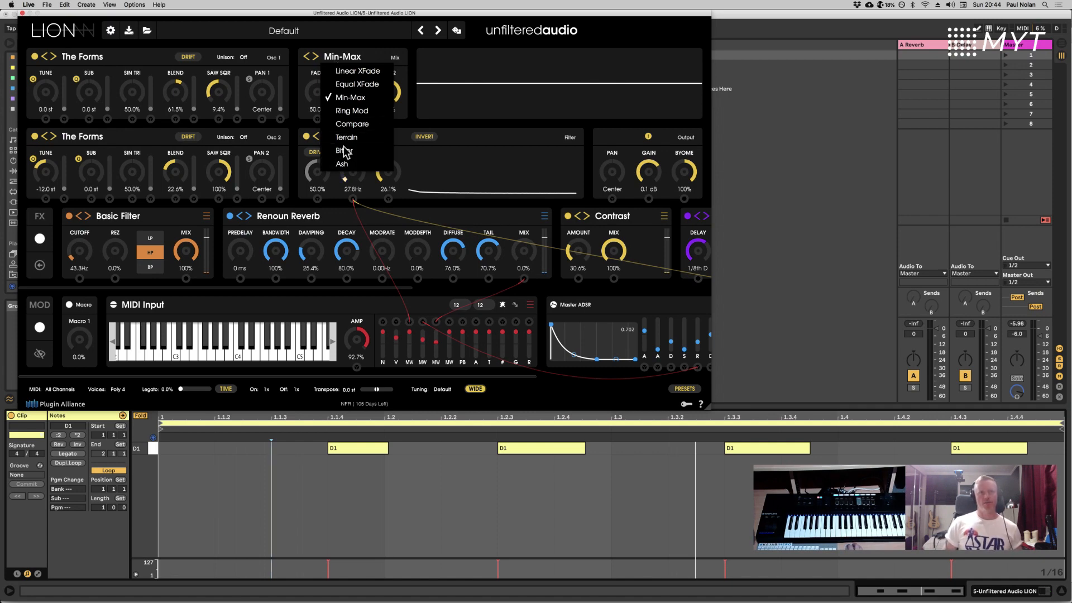
click(359, 140)
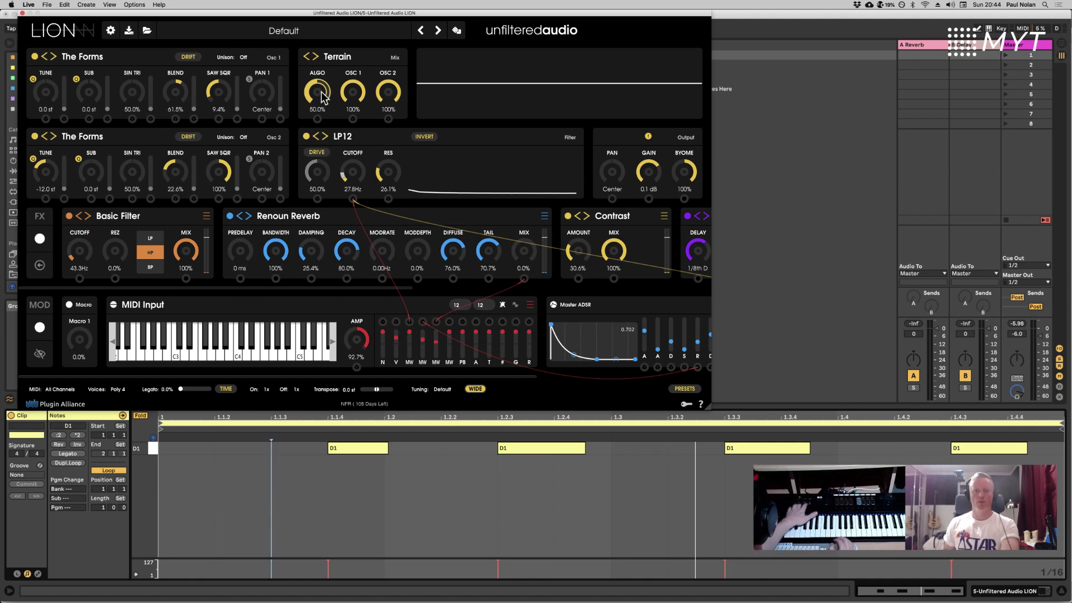
Step: Set the Terrain mixer's Algo to 34.3% and the LP12 Cutoff to 20.0 Hz
mouse_move(322, 100)
mouse_down()
mouse_move(322, 49)
mouse_move(330, 105)
mouse_up()
drag(360, 168, 355, 195)
drag(317, 94, 311, 57)
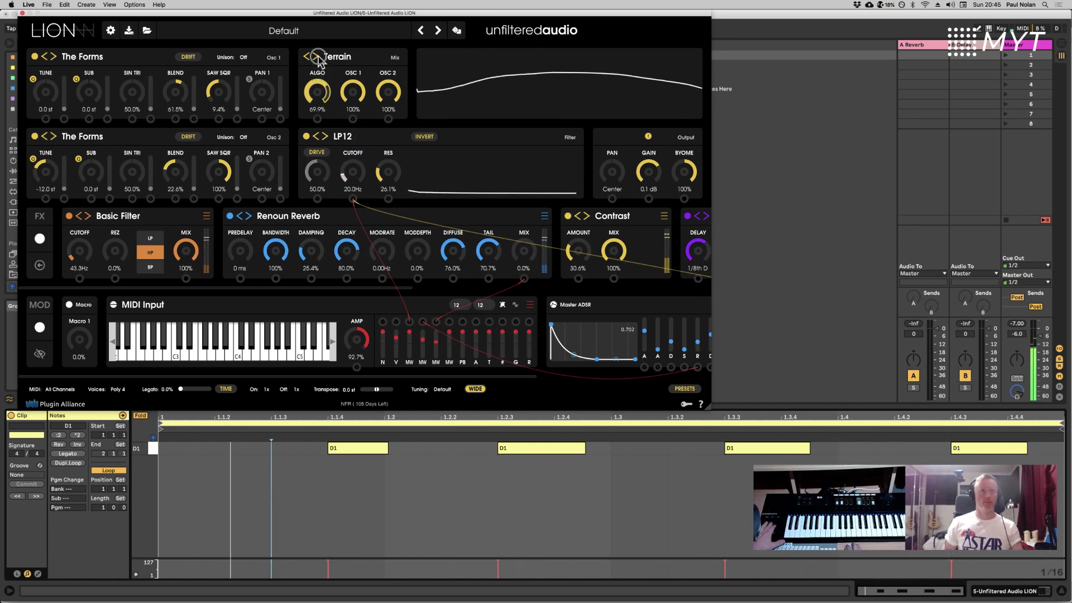
drag(354, 158, 358, 241)
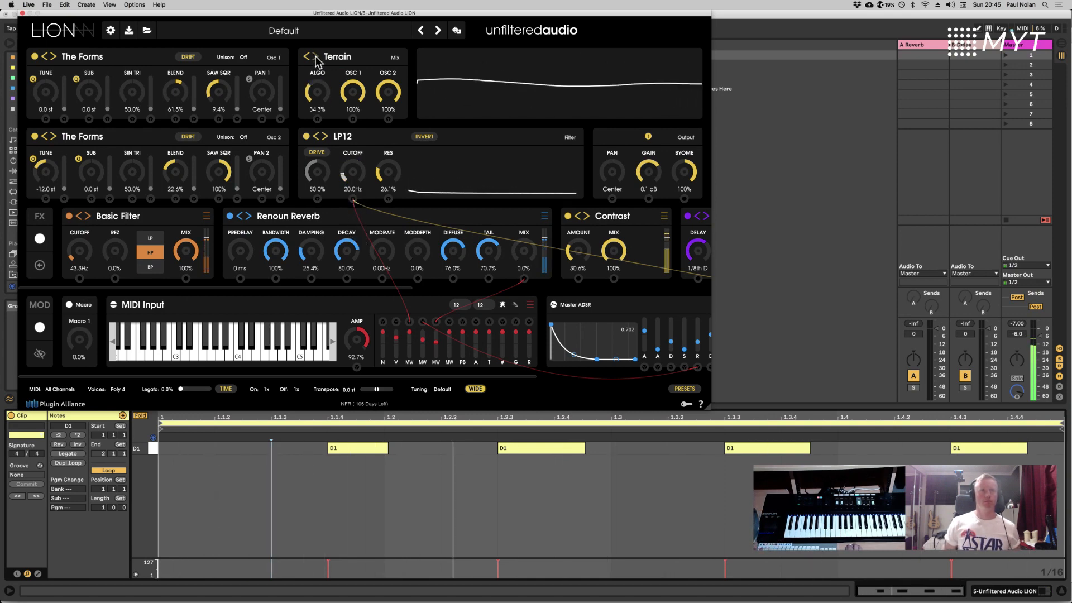
Step: Try the Bitter and Ash oscillator mix modes, varying the Algo amount and raising the LP12 Cutoff to 785 Hz
mouse_move(327, 59)
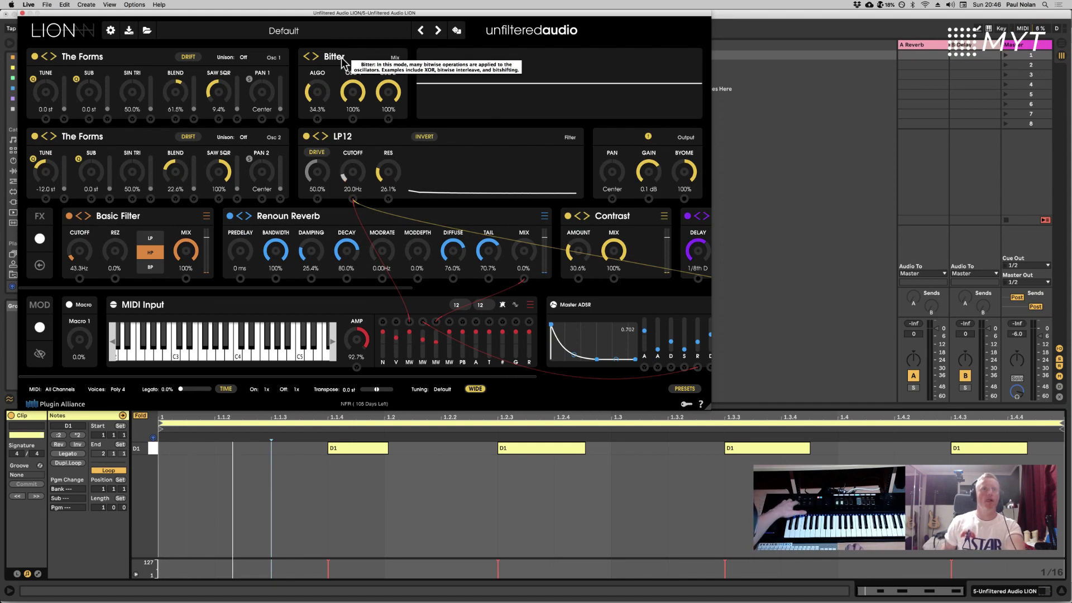
drag(311, 97, 331, 80)
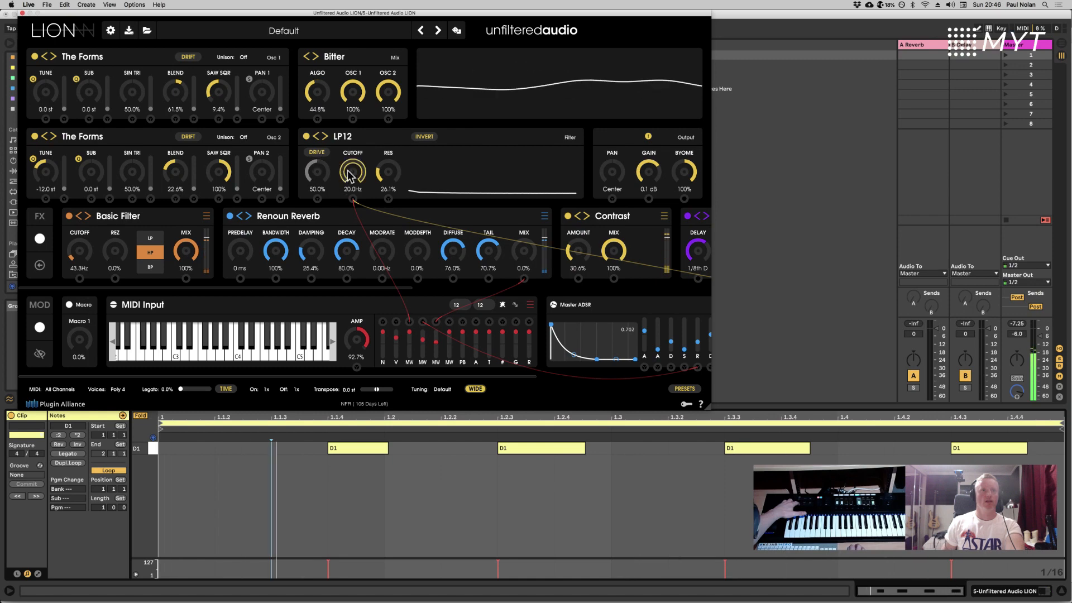
drag(352, 175, 335, 19)
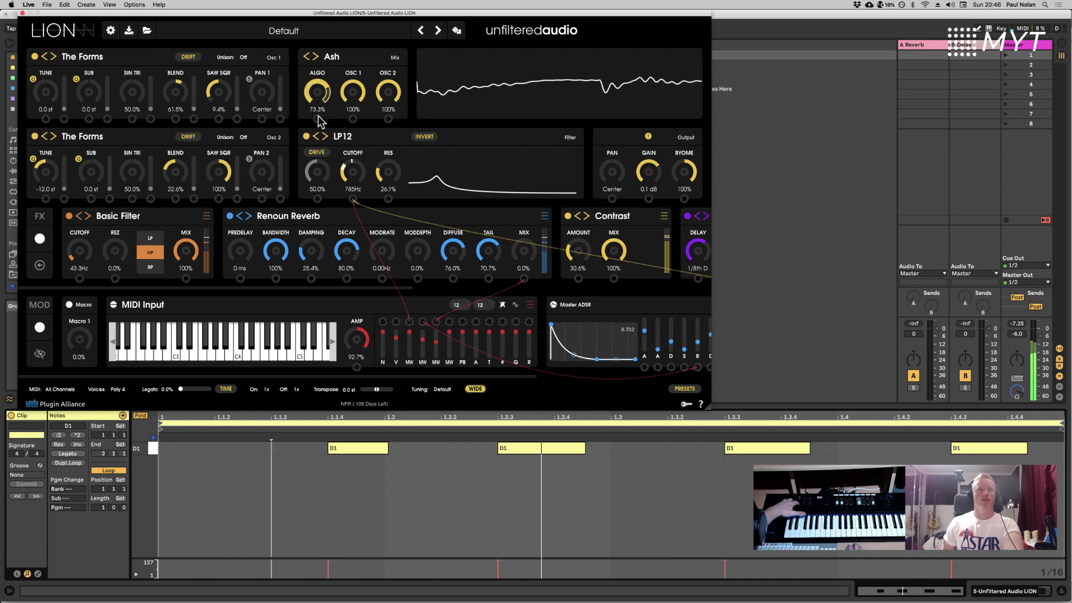
drag(319, 94, 329, 114)
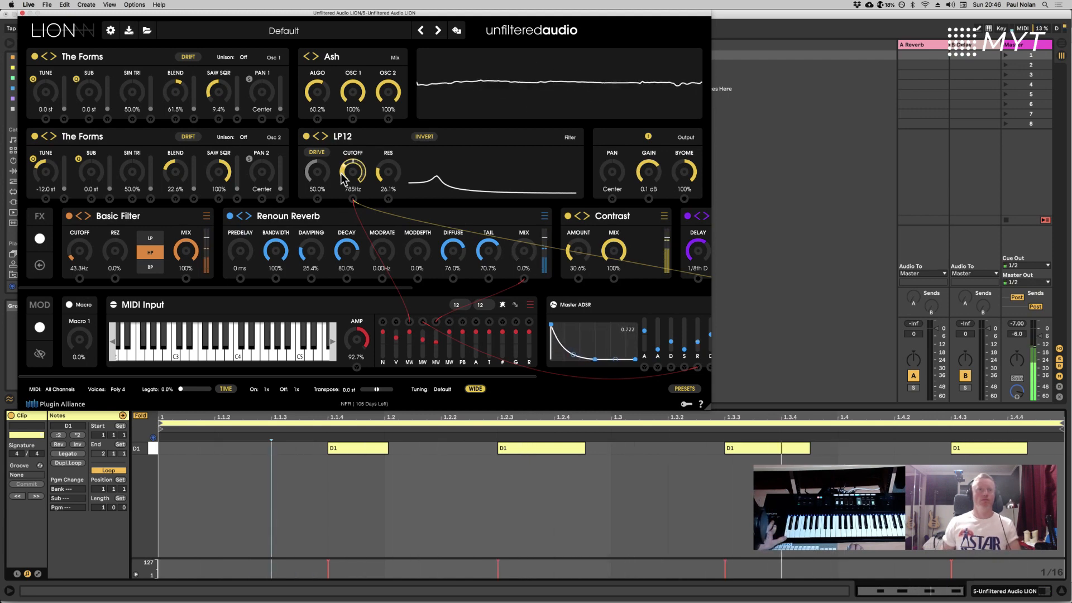
drag(316, 94, 328, 124)
Step: Set the oscillator mix mode back to Terrain with Algo at 26.9%
click(331, 57)
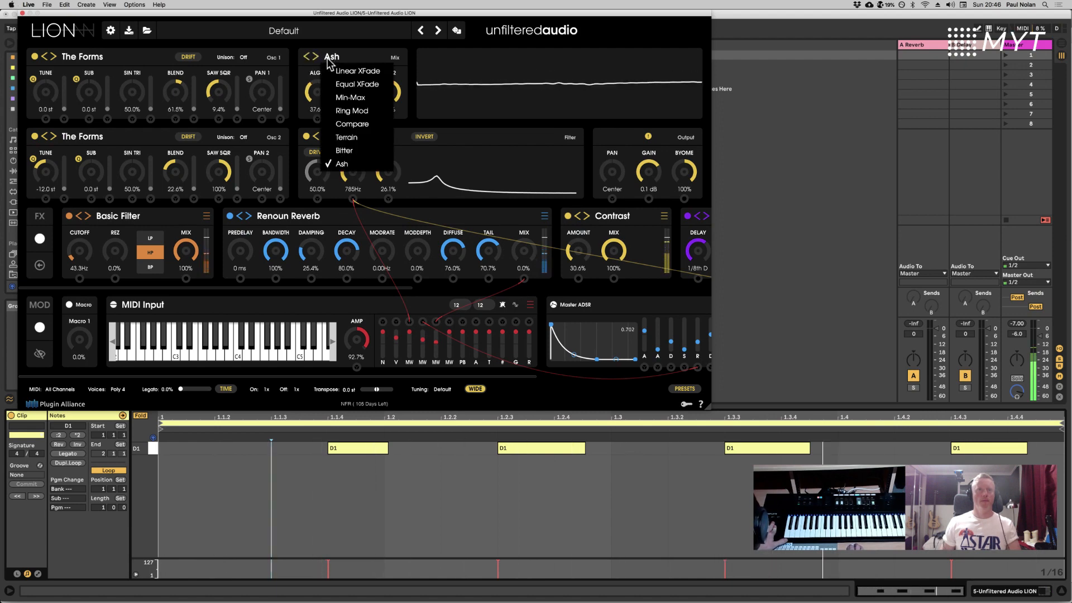
click(347, 137)
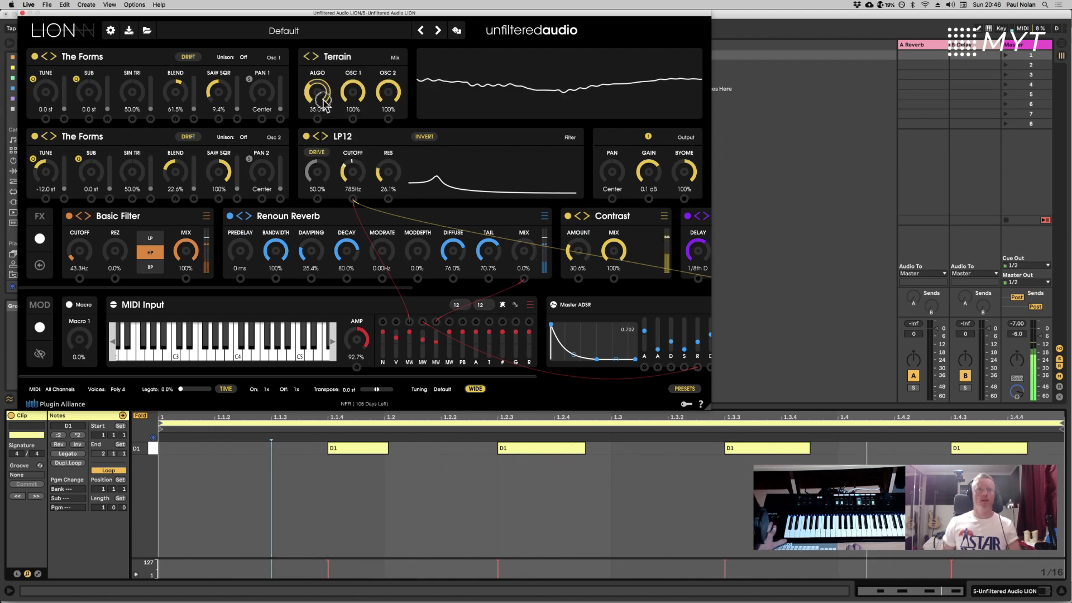
drag(319, 97, 327, 114)
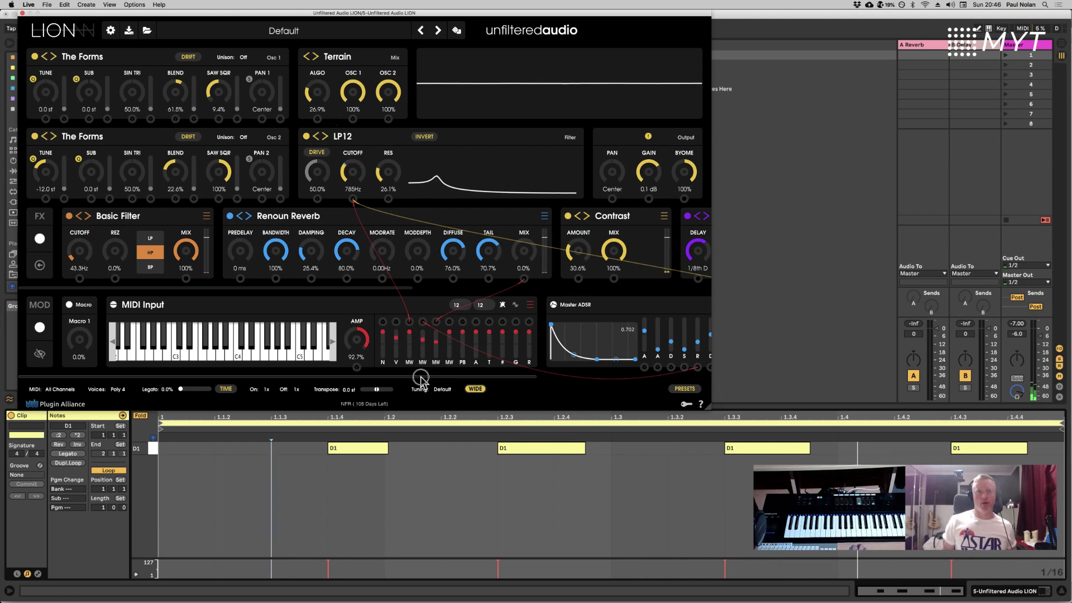
Step: Collapse the MIDI Input module and patch the Sine LFO's second output to the Terrain mixer's Algo
drag(420, 376, 579, 376)
double_click(146, 306)
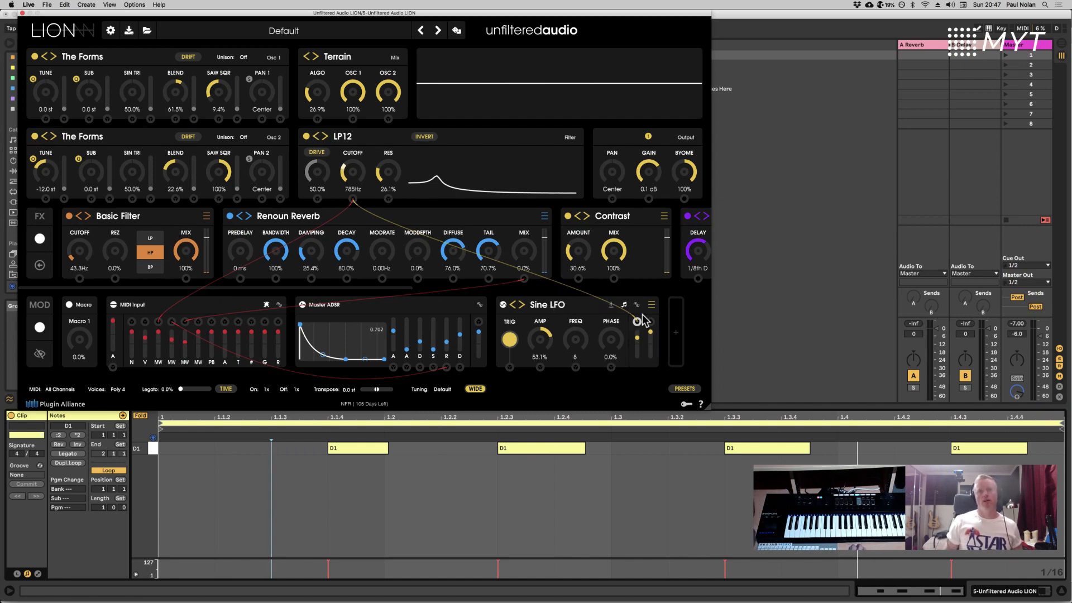
drag(651, 327, 317, 119)
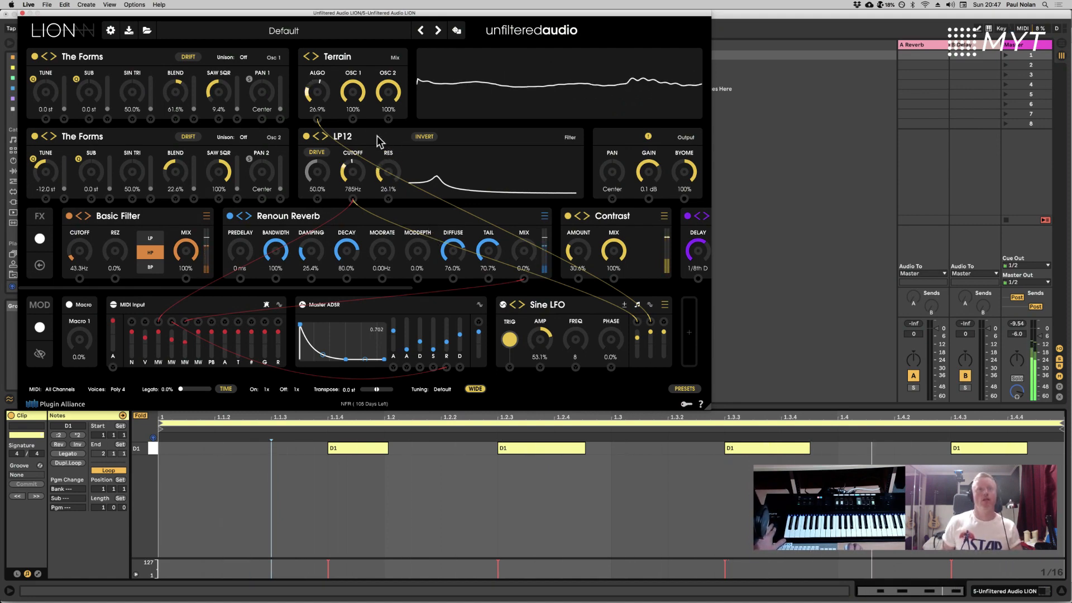
Step: Set the Terrain mixer's Algo to 10.1% and Osc 2 to 83.4%, and the LP12 Cutoff to 90.8 Hz
drag(316, 96, 325, 118)
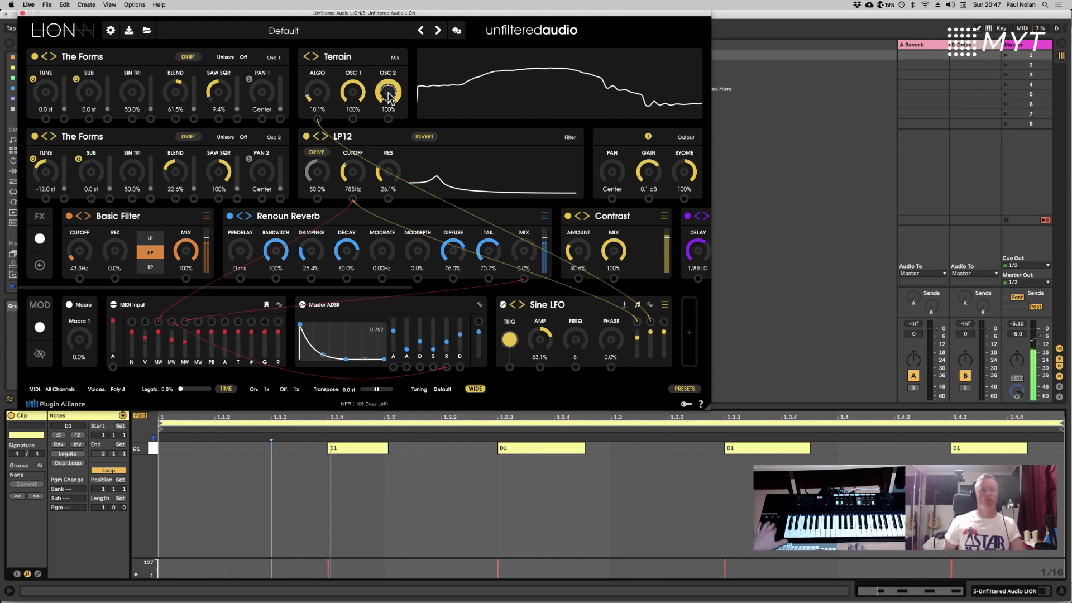
drag(389, 96, 392, 115)
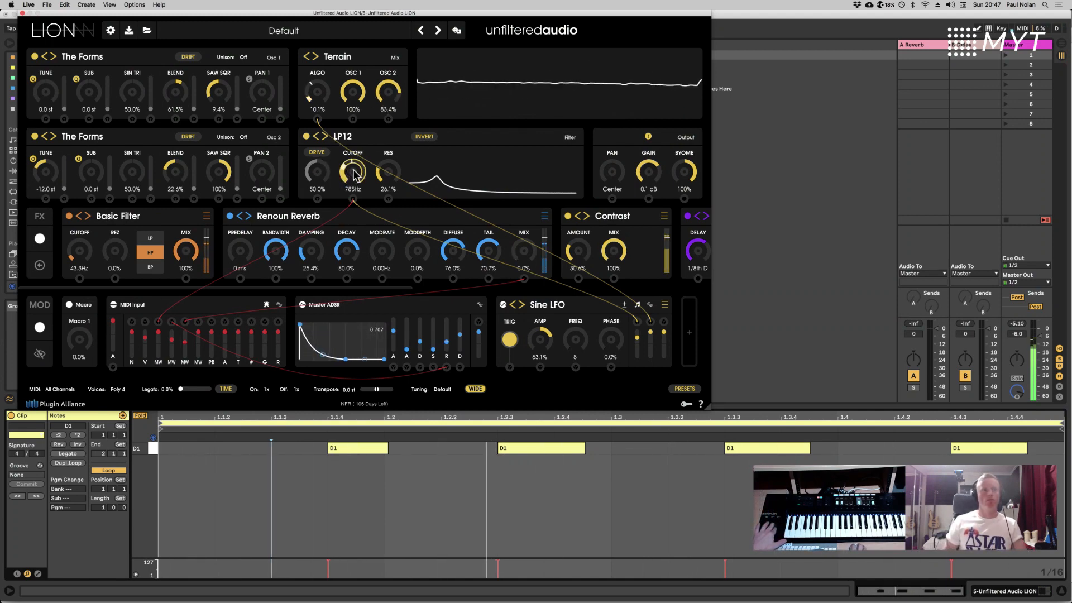
drag(347, 180, 360, 200)
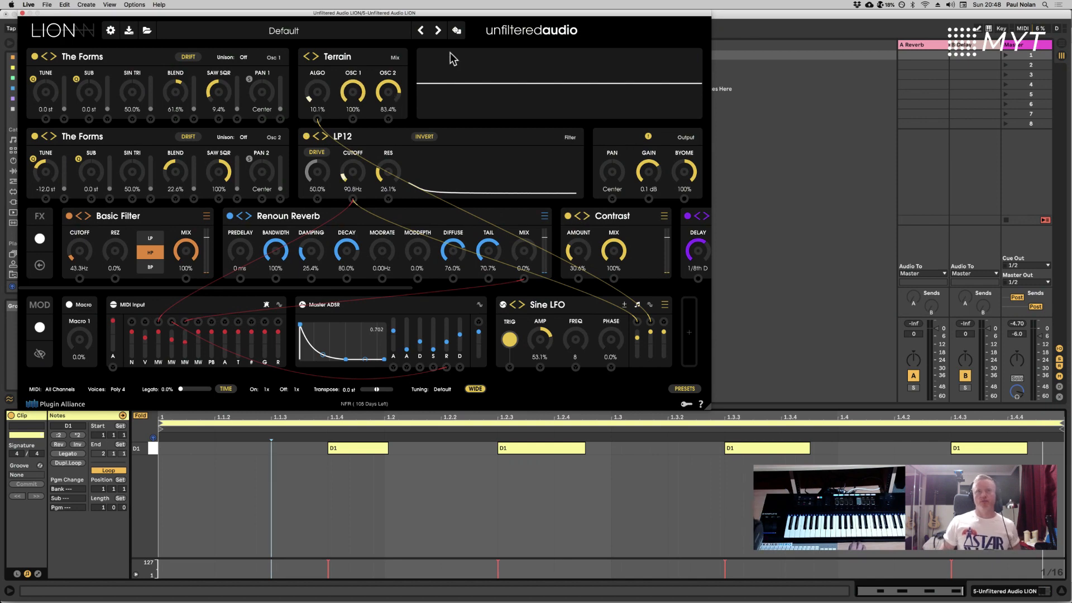
Step: Save the current preset as Bucharest in the Bass folder of the user presets
click(129, 35)
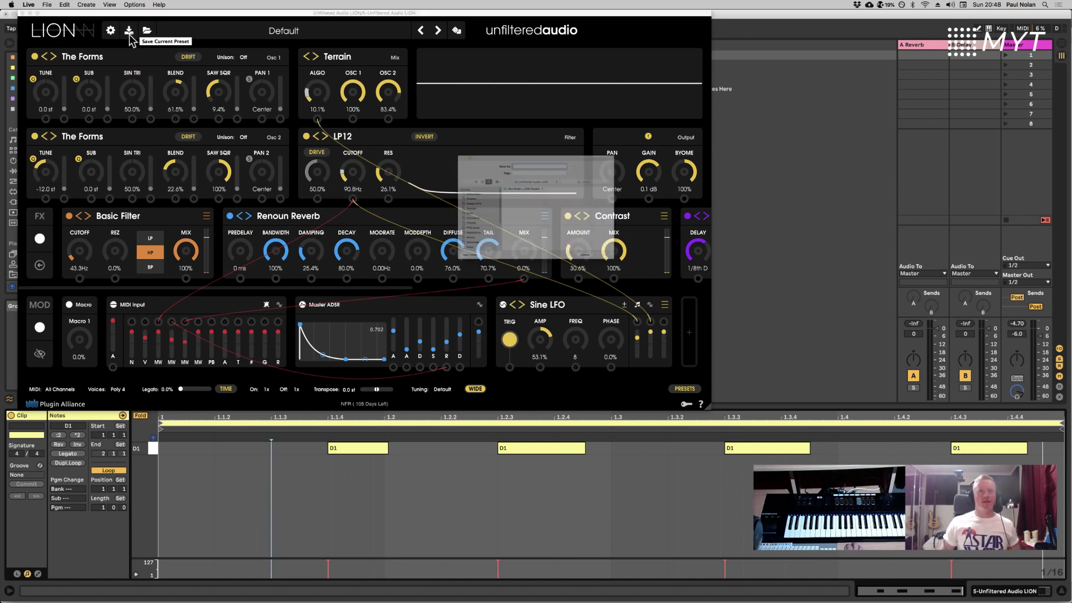
click(539, 173)
click(588, 175)
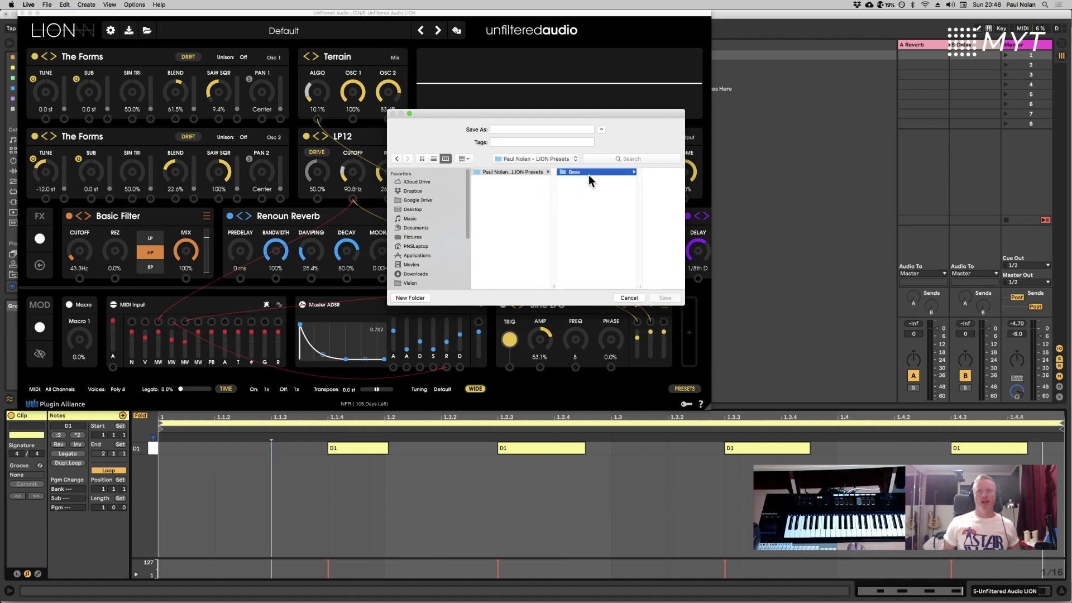
click(501, 130)
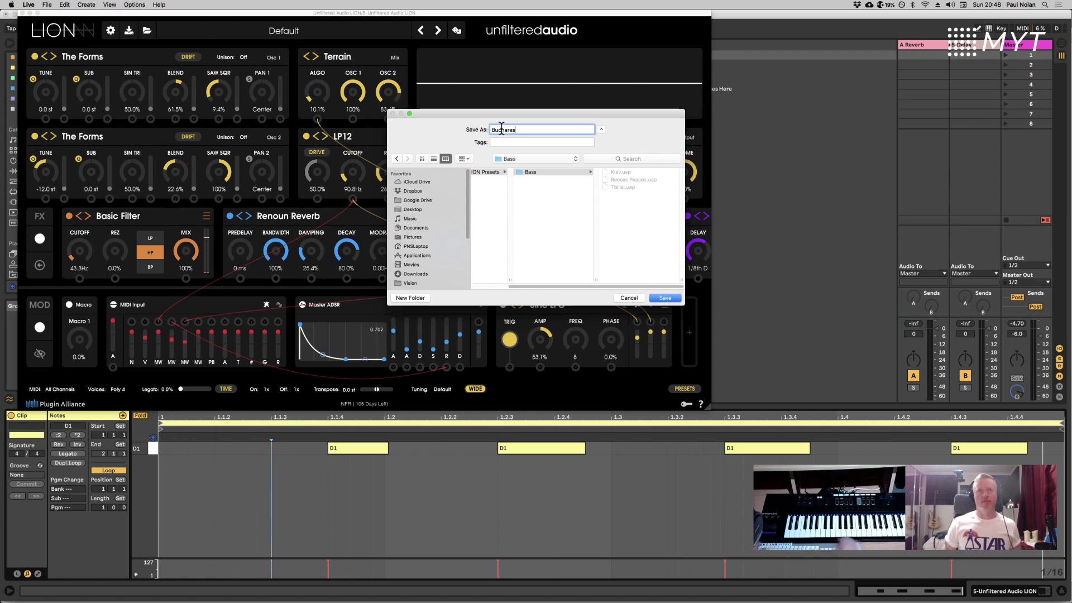
click(654, 299)
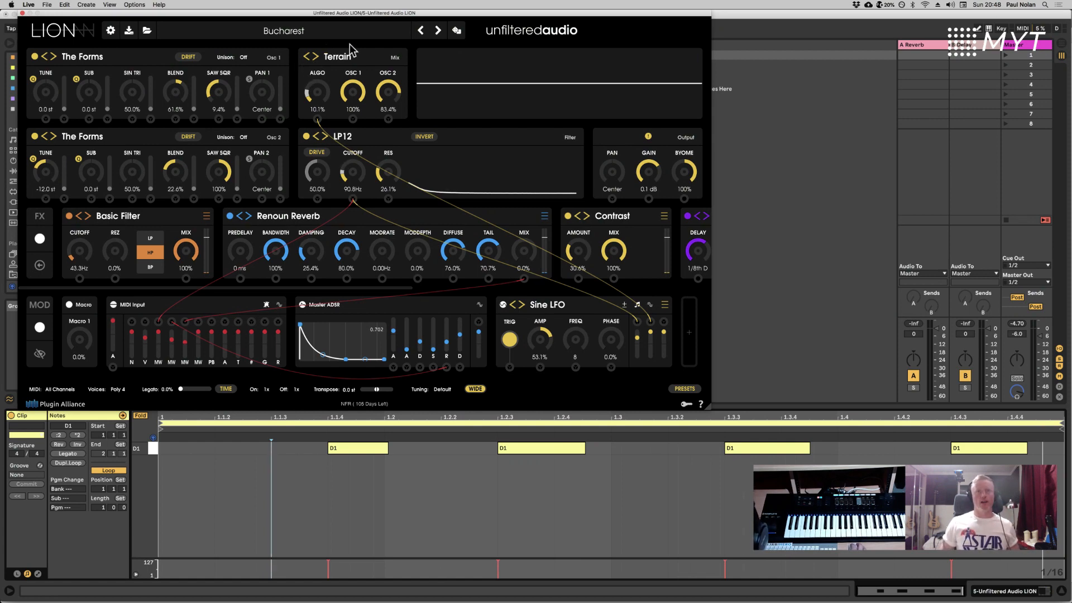
Step: Randomize the Bucharest preset repeatedly to audition variations of the sound
click(456, 31)
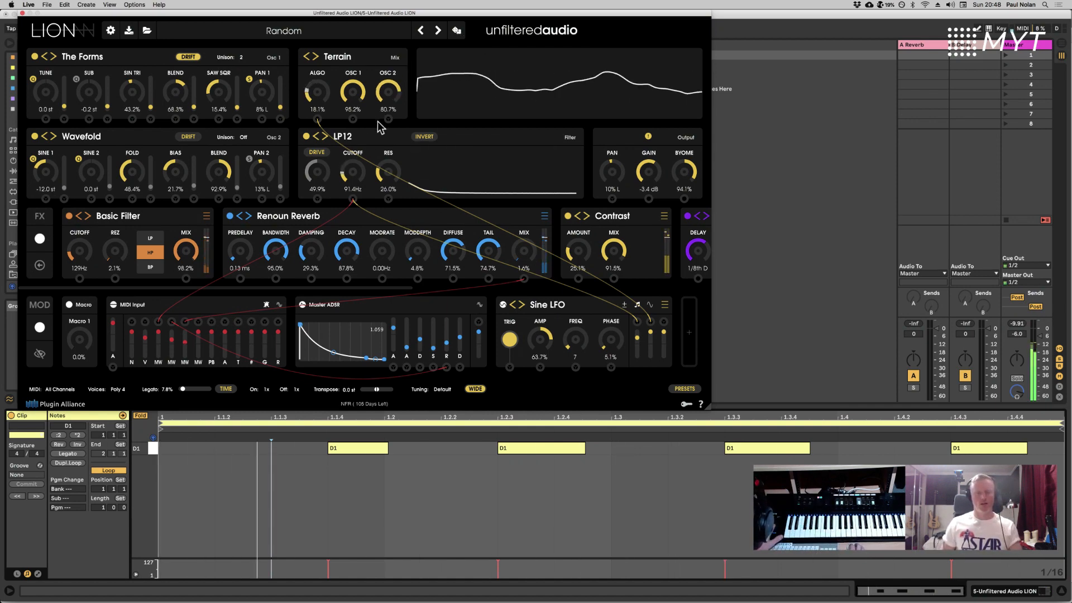
click(457, 30)
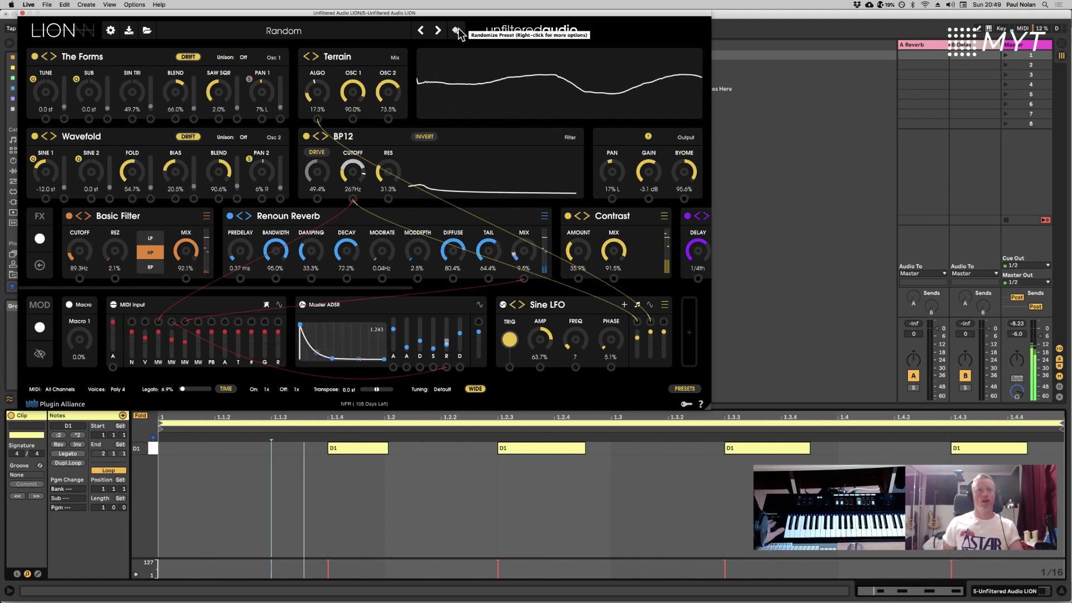
click(458, 32)
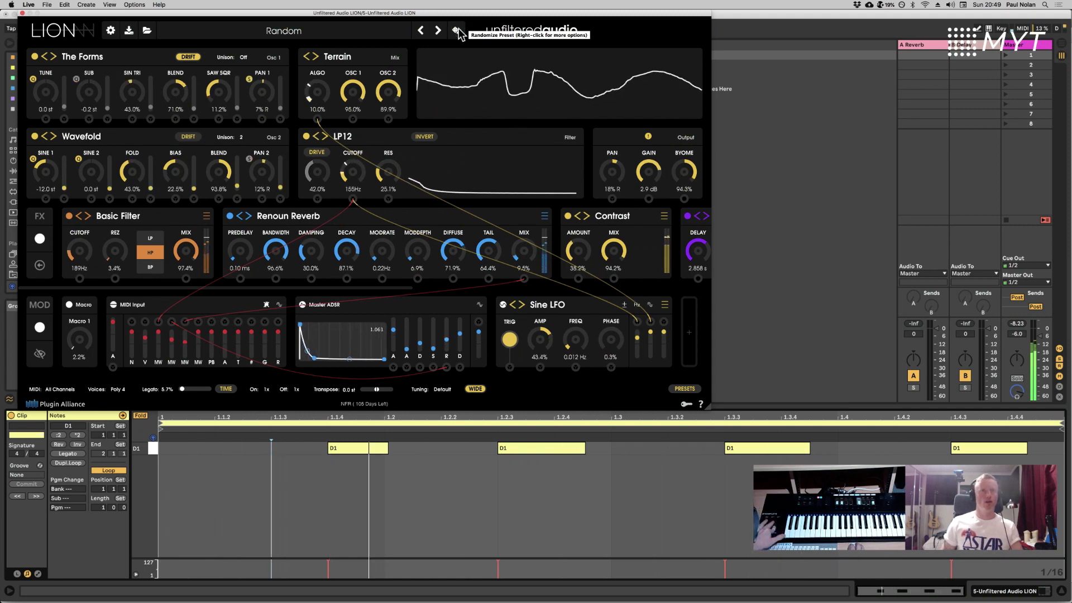
click(456, 31)
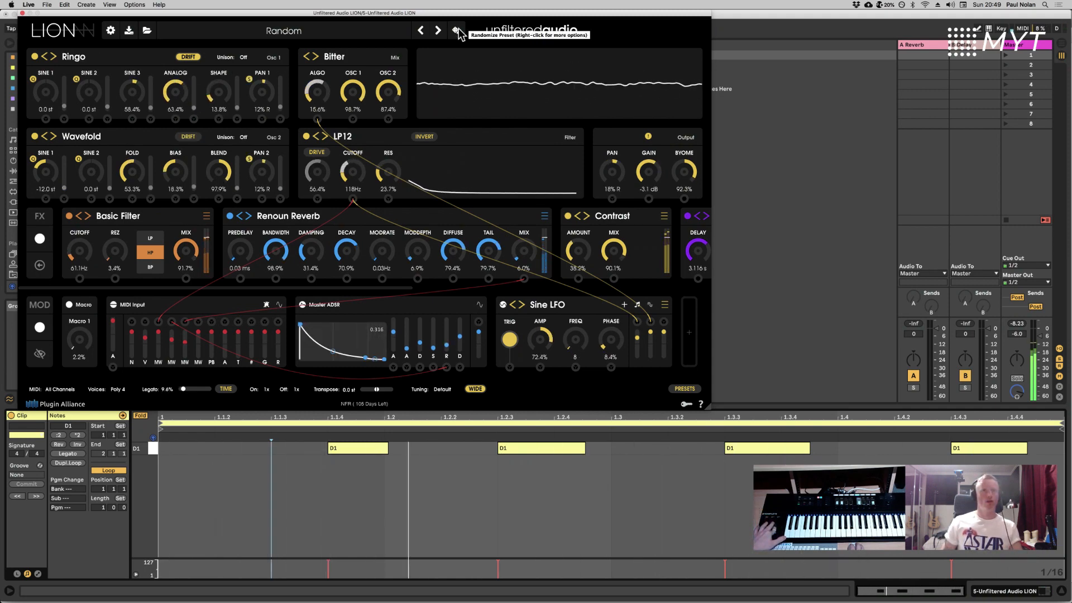
click(458, 31)
click(458, 31)
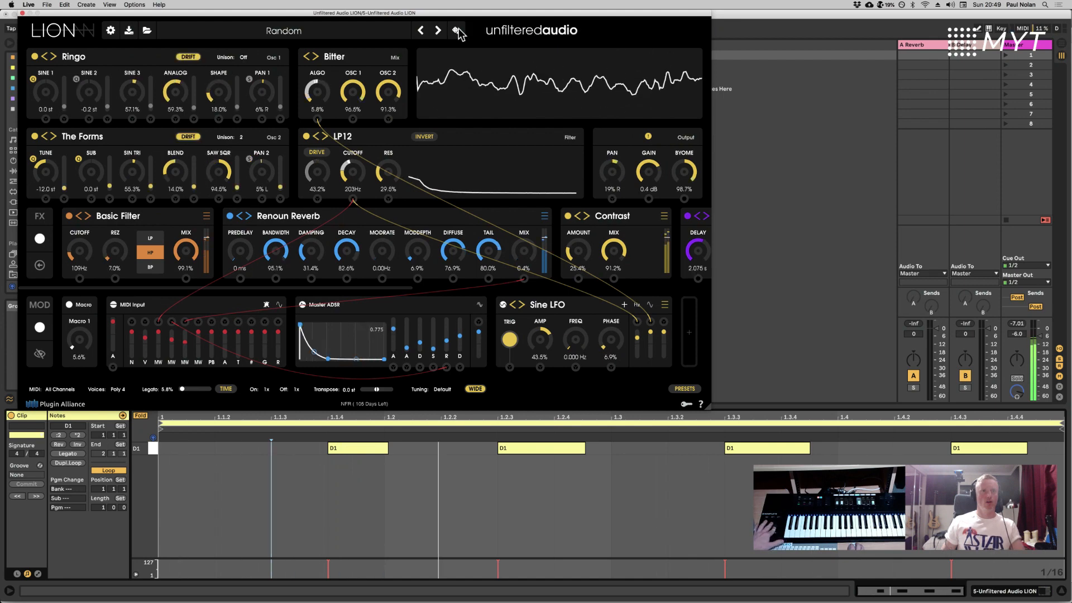
click(458, 32)
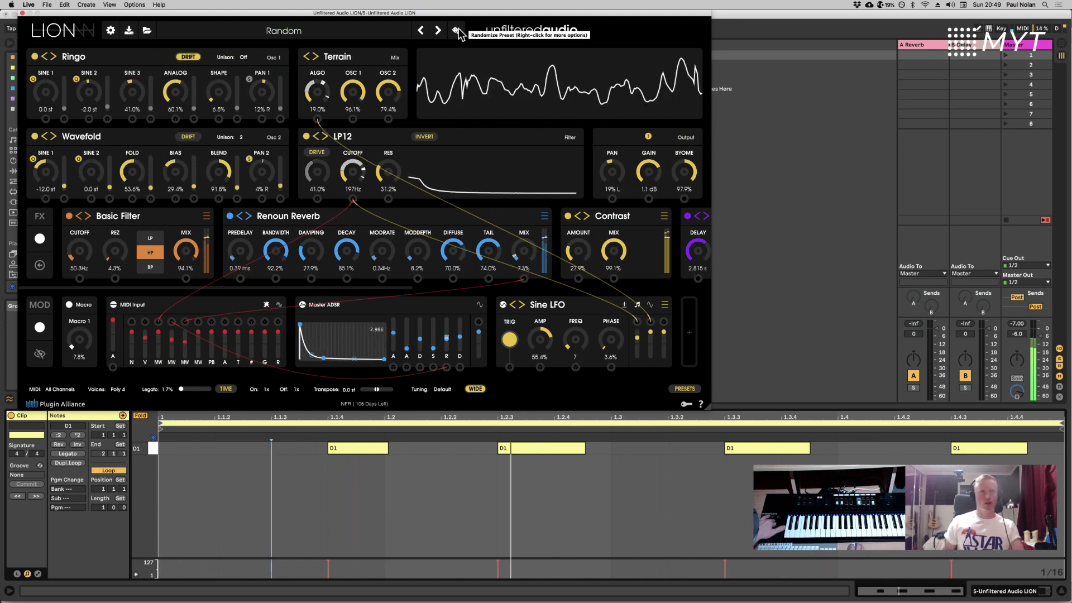
click(458, 32)
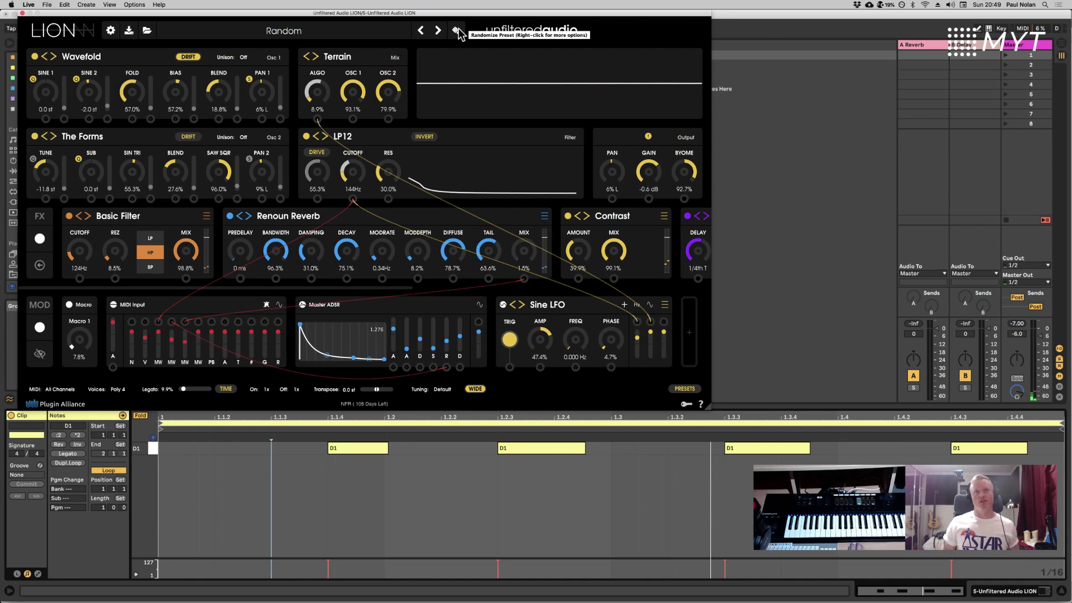
Step: Examine the randomization options for the affected sections, depth and drift prevention
right_click(458, 32)
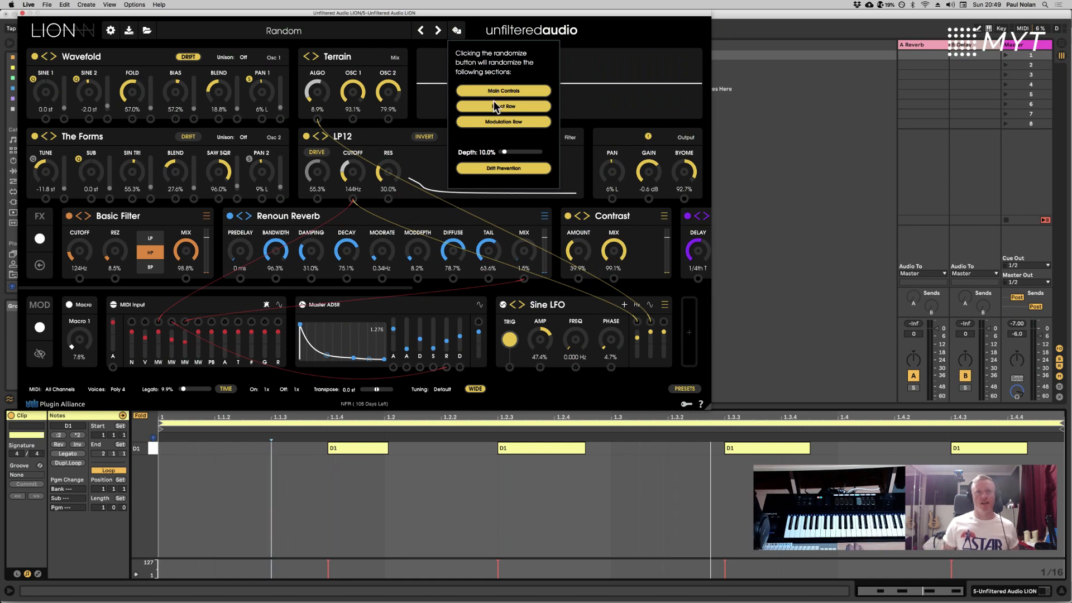
click(499, 38)
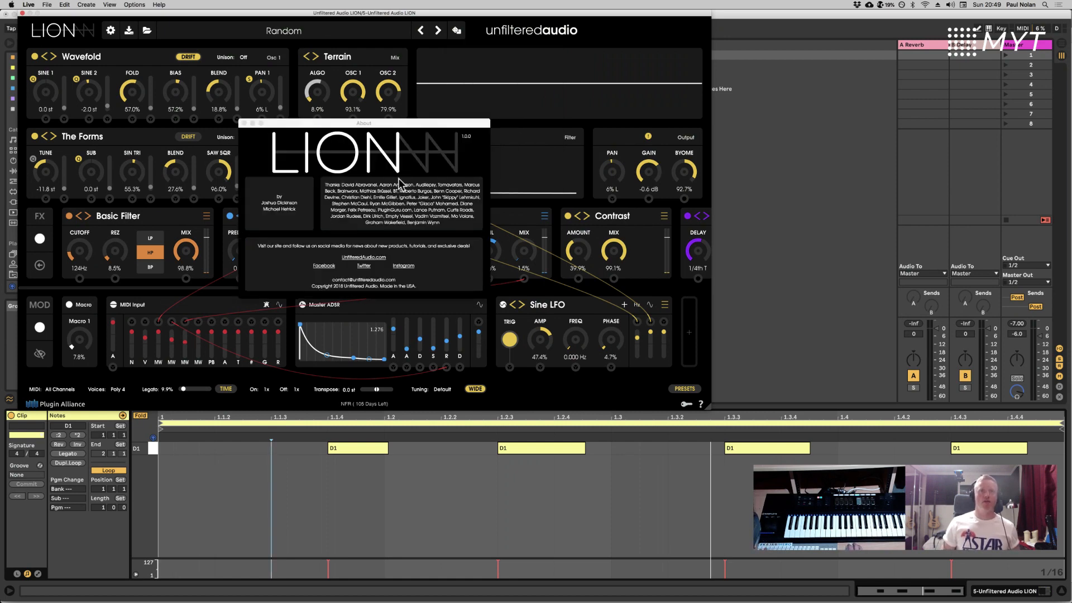
click(469, 65)
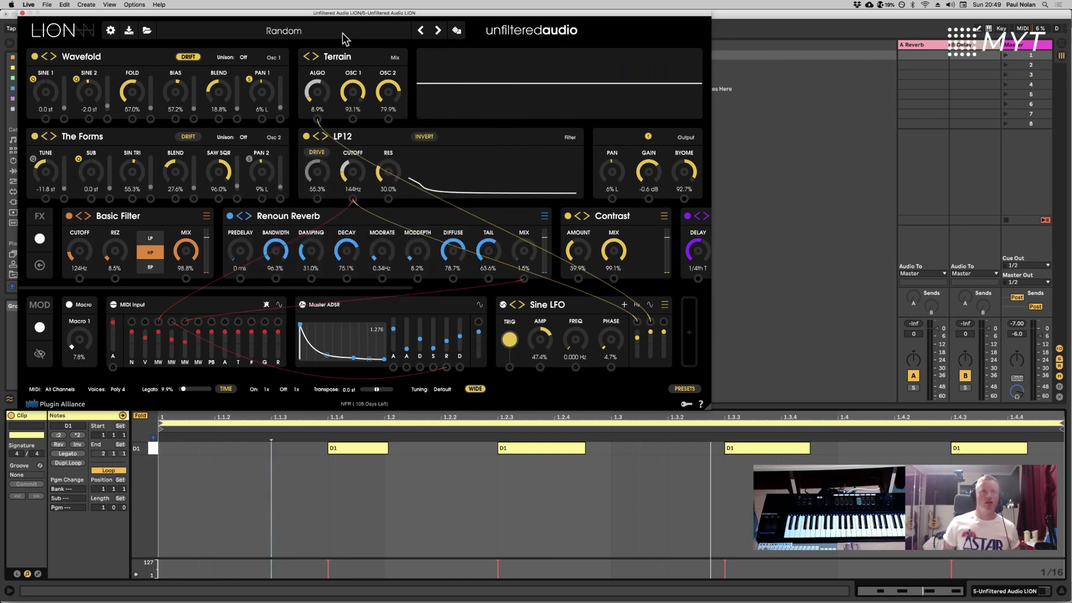
Step: Load the Kiev preset from the user presets' Bass folder and start playback
click(290, 31)
mouse_move(234, 169)
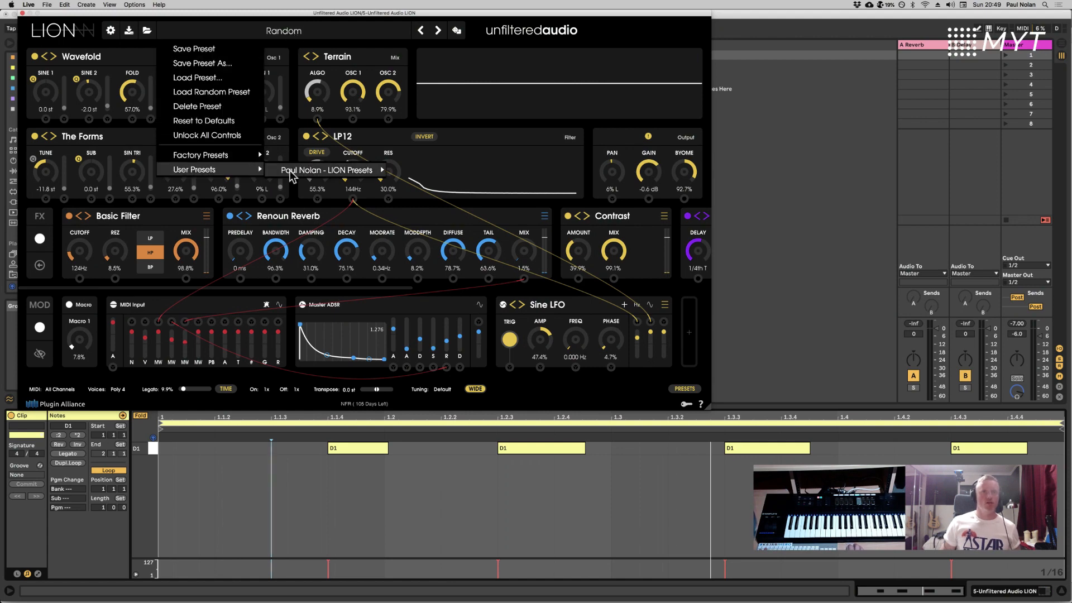
mouse_move(357, 170)
mouse_move(413, 174)
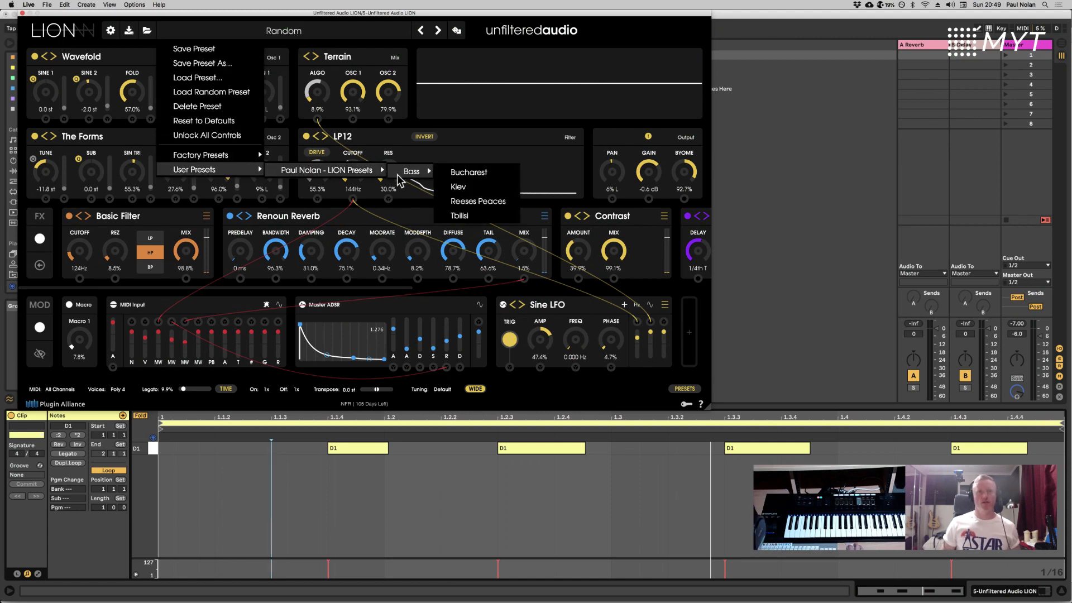
click(496, 187)
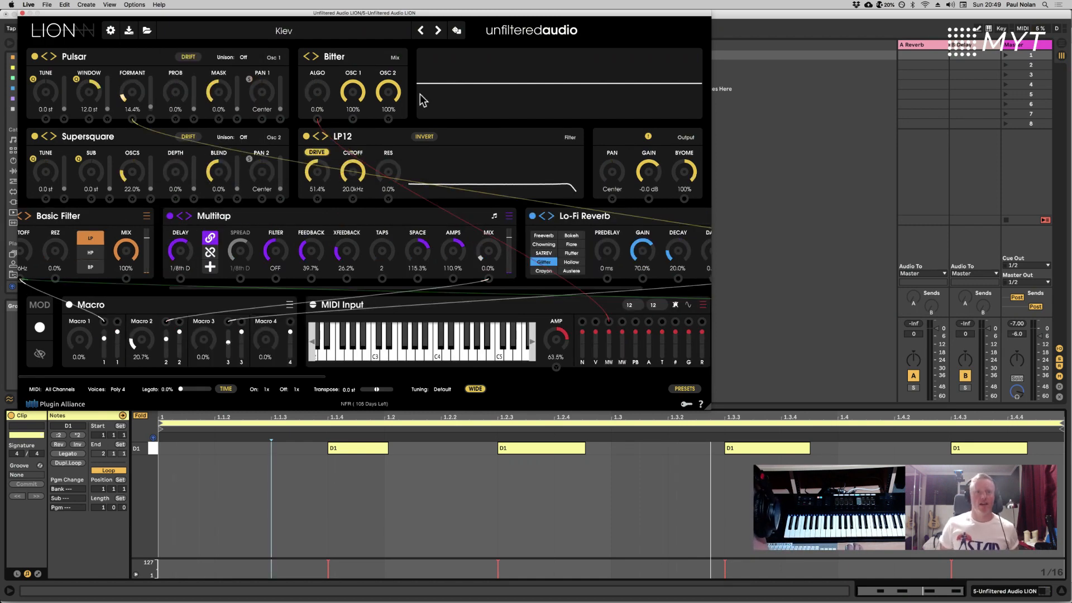
key(space)
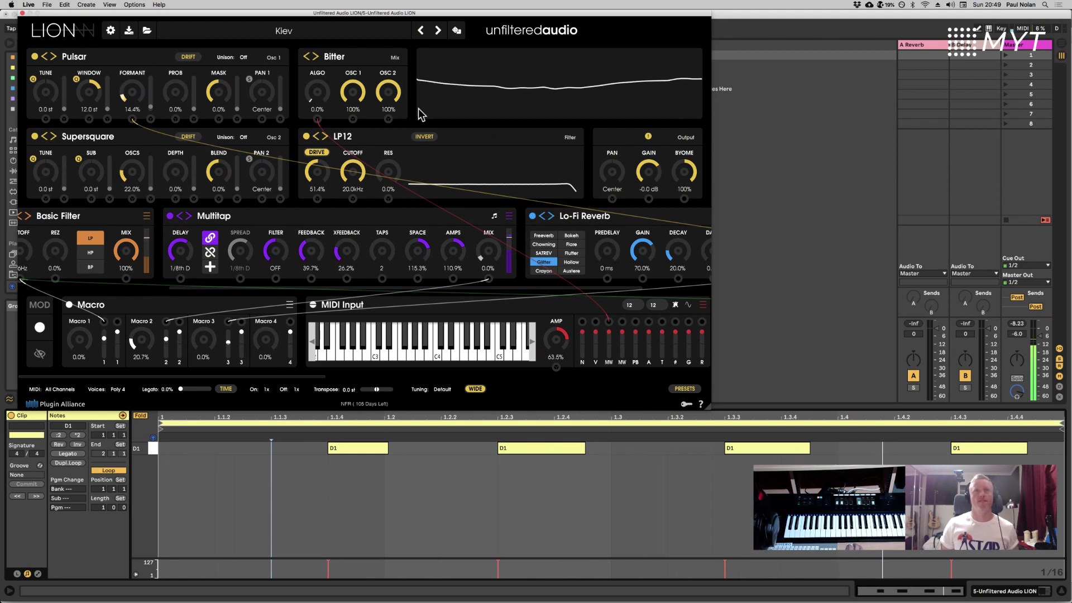
Step: Limit preset randomization to the Effect Row by excluding the Main Controls and Modulation Row
right_click(456, 31)
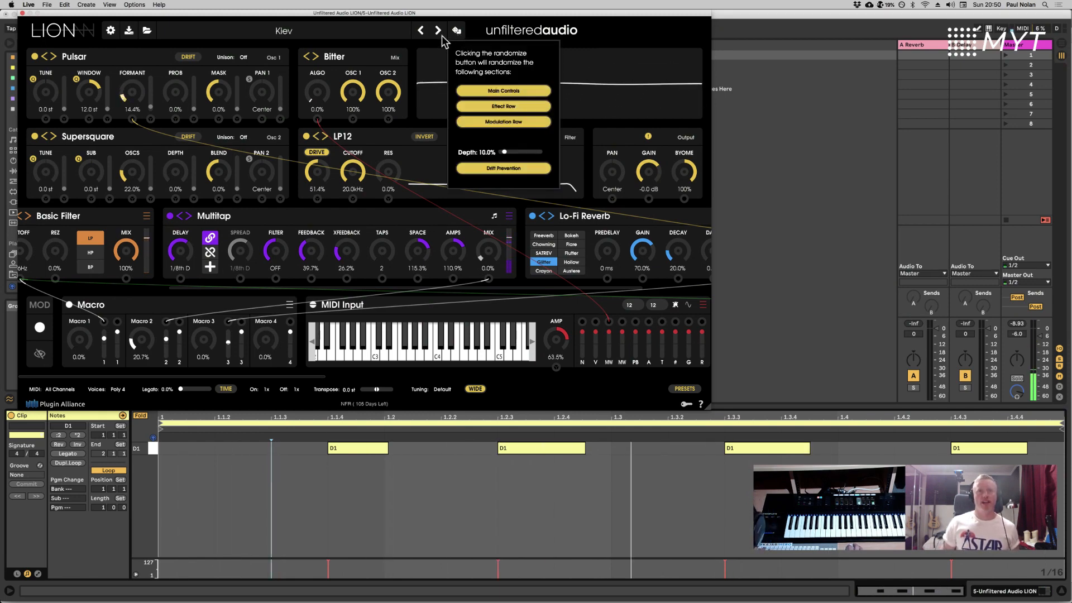
click(486, 93)
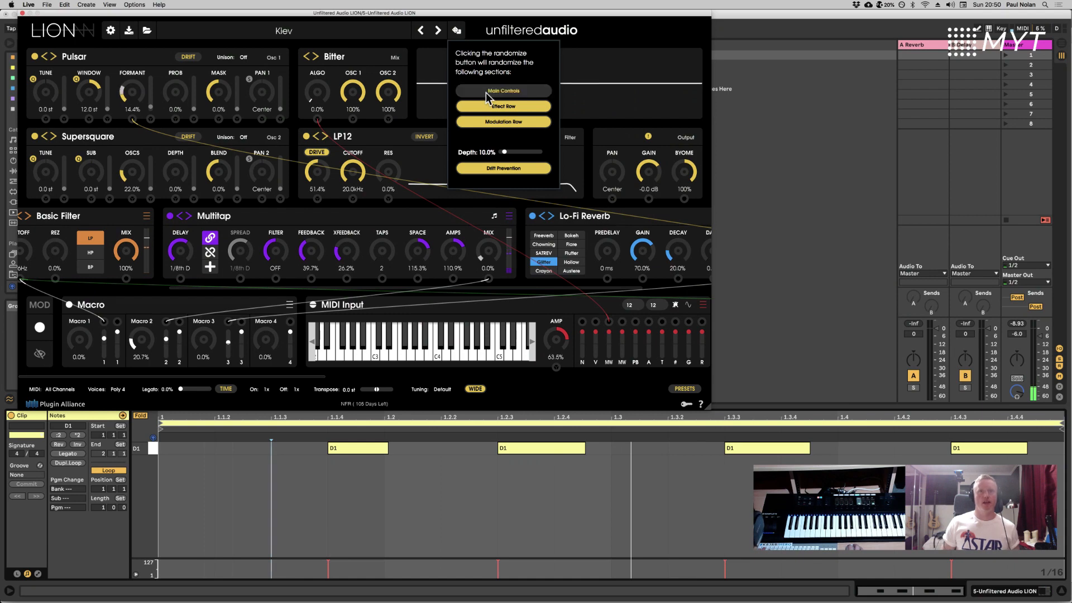
click(508, 120)
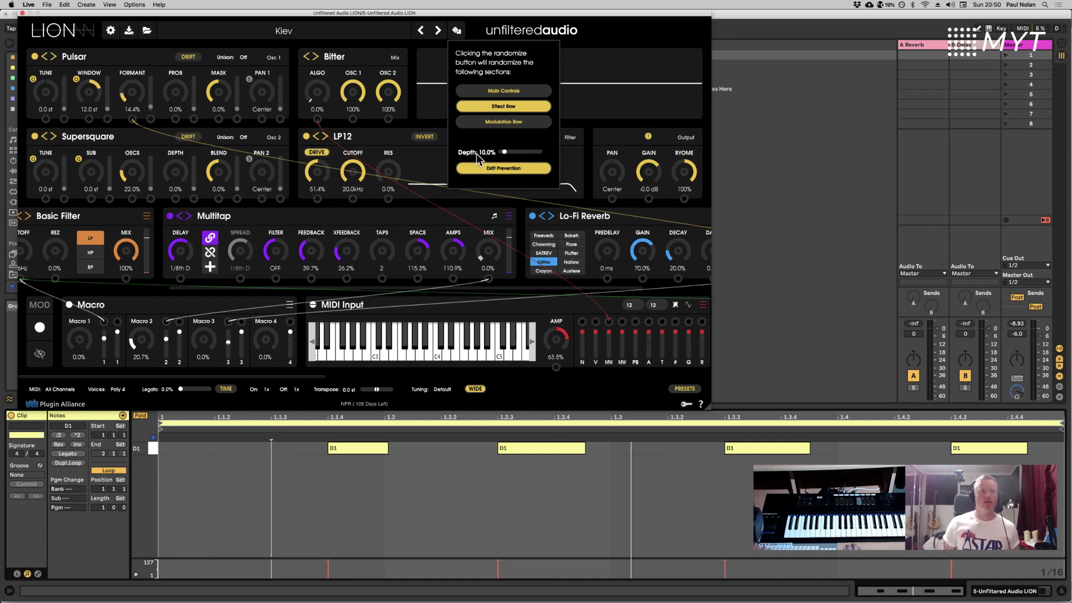
click(538, 29)
Step: Randomize the Kiev preset and lower the Ladder LP12 filter's Cutoff to 424 Hz
click(456, 34)
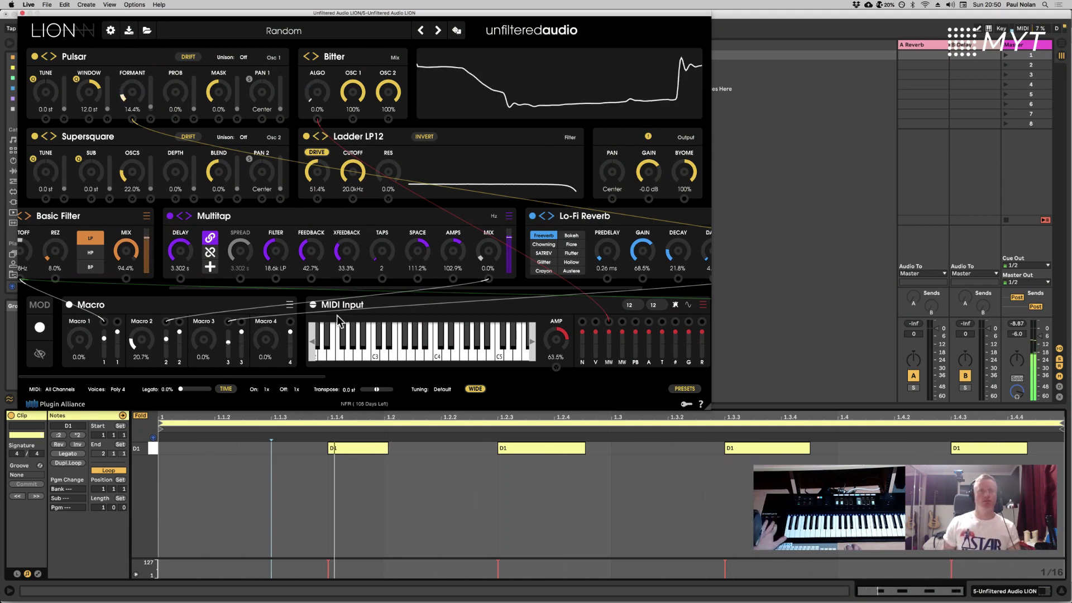
drag(353, 179, 354, 274)
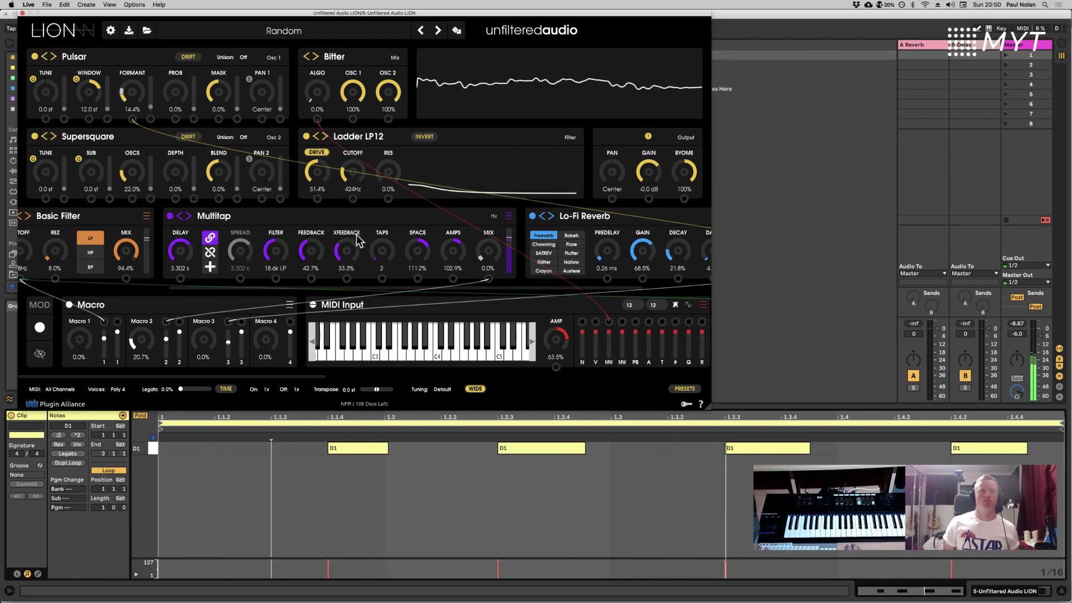
Step: Review the Multitap and Lo-Fi Reverb settings in the Effect Row, and randomize the effects once more
drag(352, 288, 320, 287)
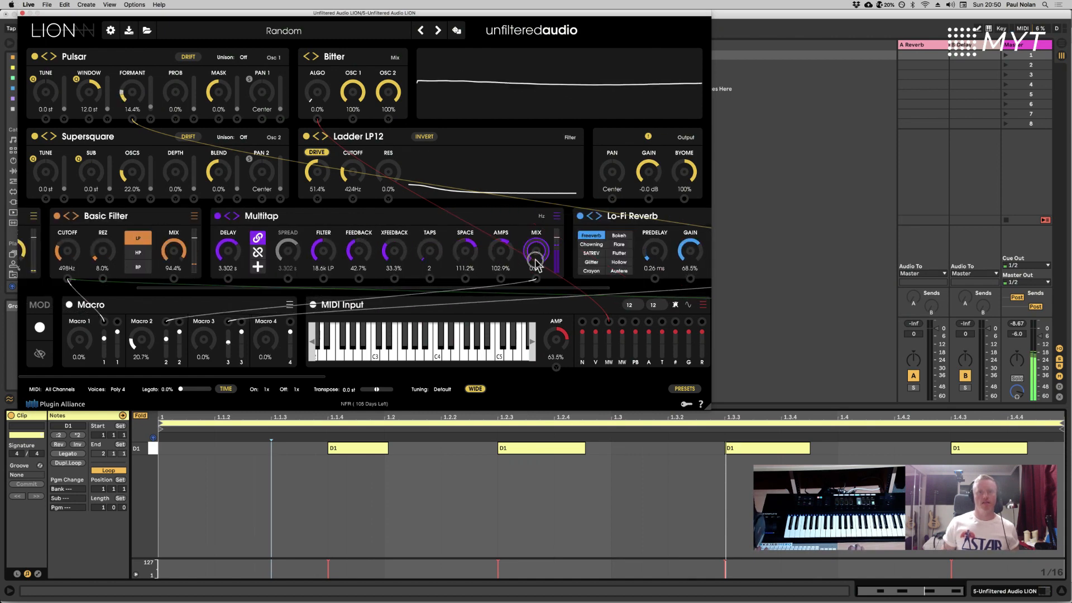
drag(540, 284, 694, 280)
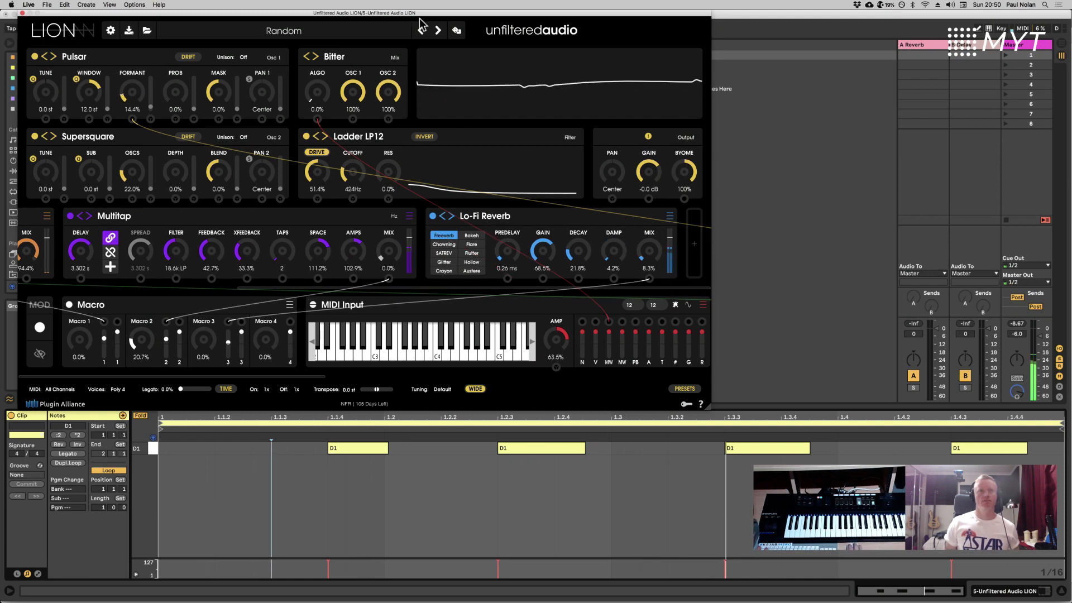
click(457, 32)
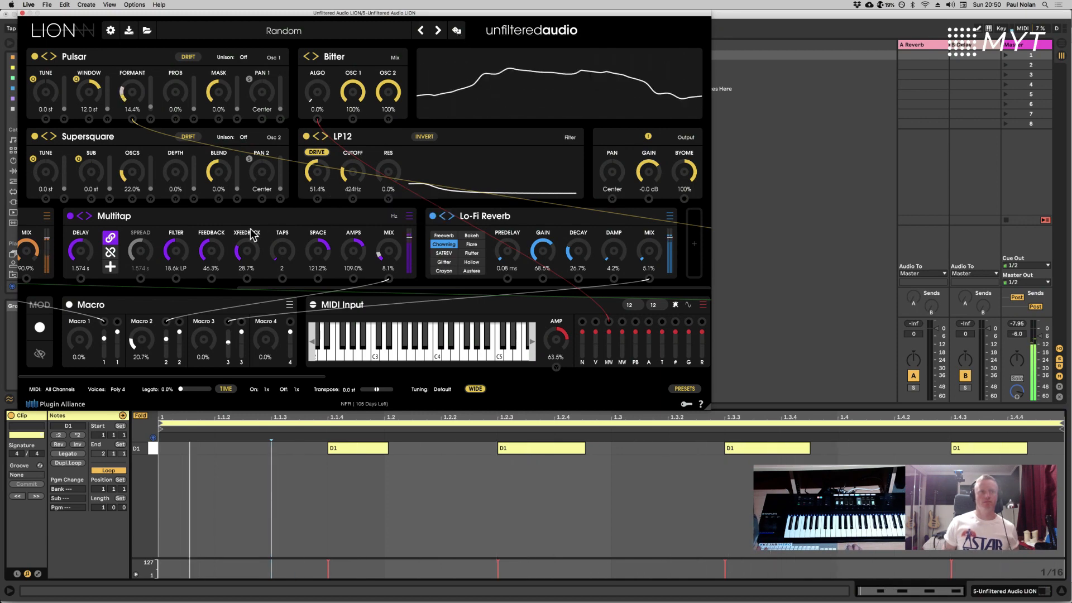
Step: Lower the Basic Filter effect's Cutoff to 224 Hz and the LP12 filter's Cutoff to 200 Hz
drag(256, 289, 15, 305)
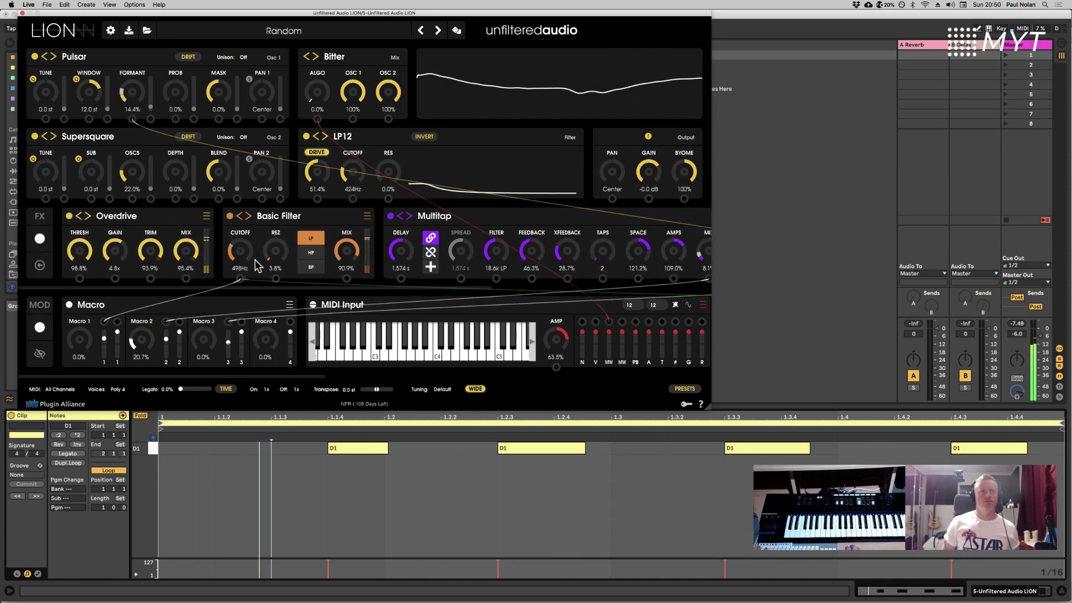
drag(241, 250, 248, 162)
drag(235, 218, 240, 276)
mouse_move(355, 179)
mouse_down()
mouse_move(352, 89)
mouse_move(343, 137)
mouse_move(351, 193)
mouse_up()
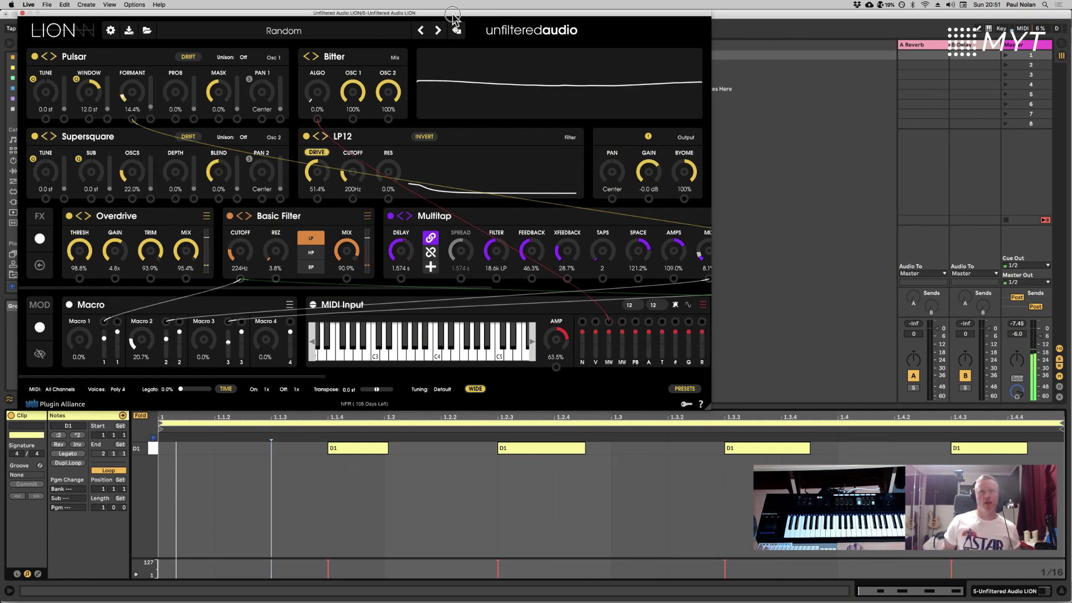
Step: Silence the synth by lowering its Output Gain to -inf dB, and reposition the plugin window over the session
drag(452, 14, 475, 14)
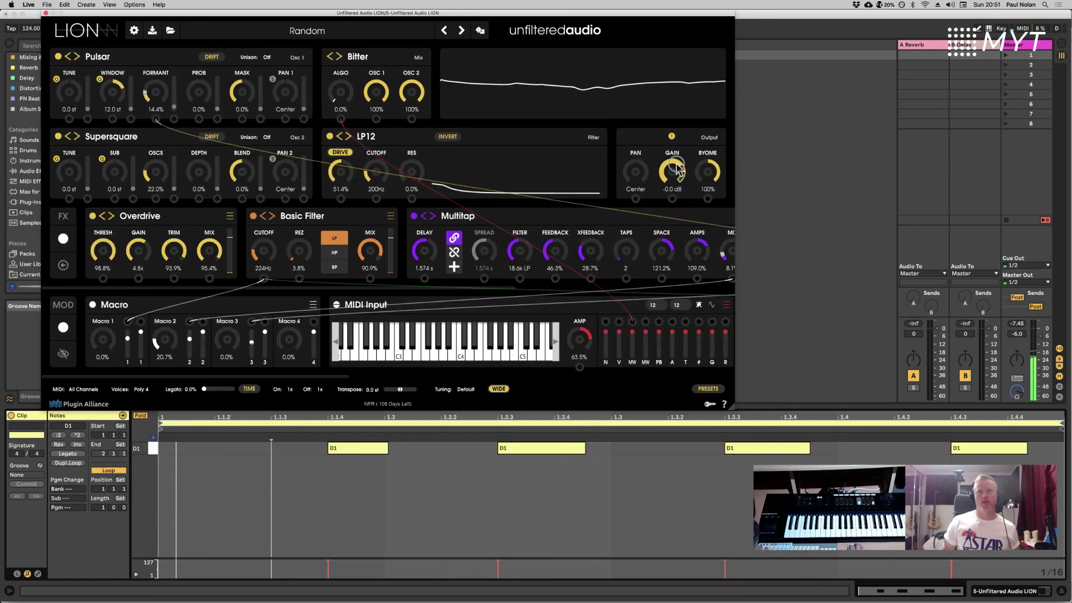
drag(677, 169, 698, 312)
drag(453, 14, 417, 11)
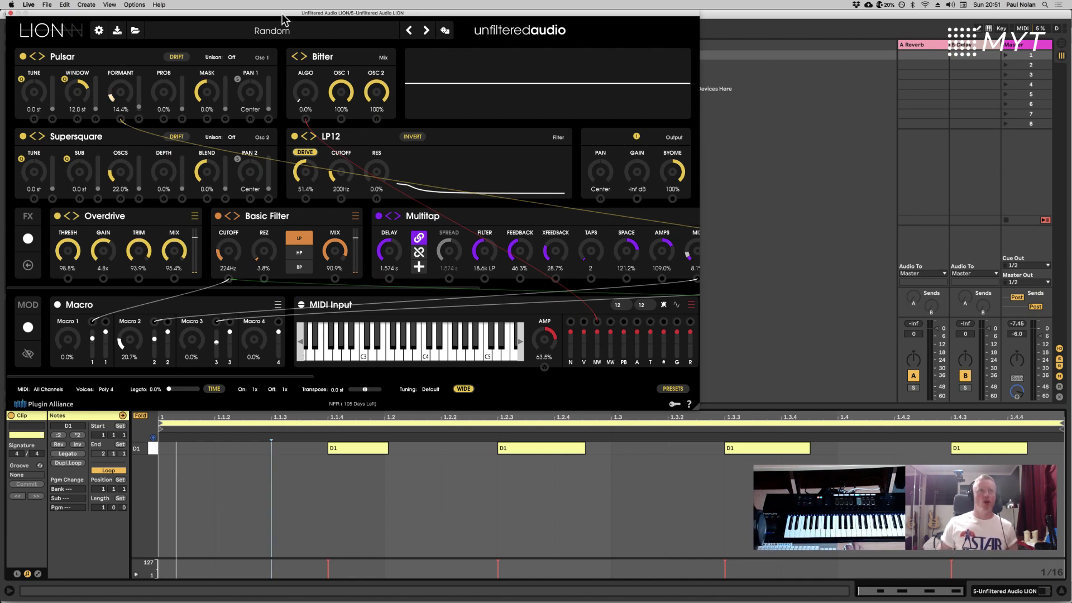
mouse_move(281, 17)
mouse_down()
mouse_move(289, 44)
mouse_move(286, 11)
mouse_up()
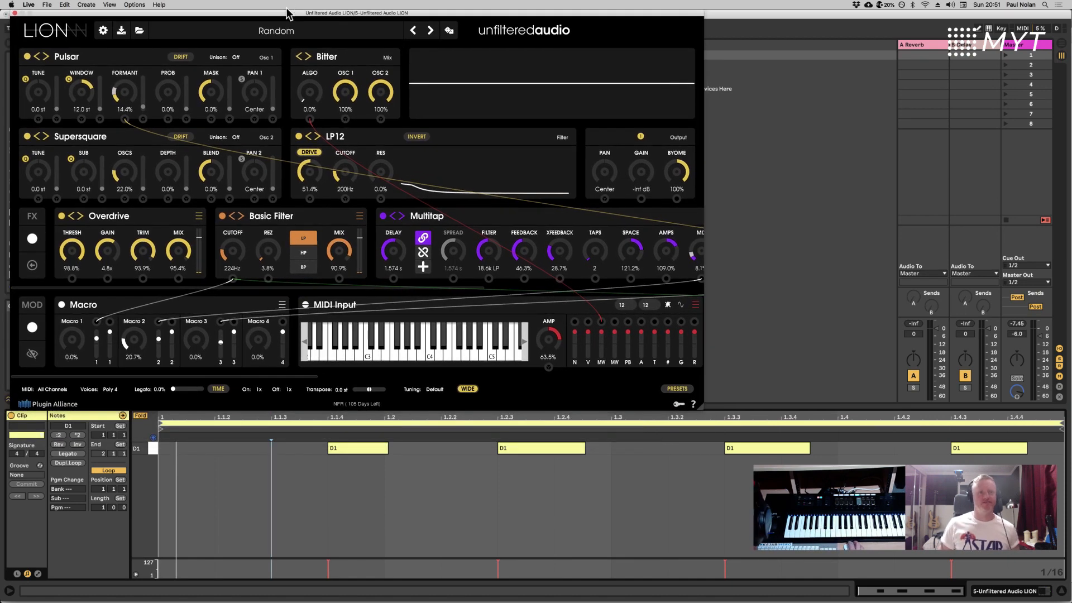